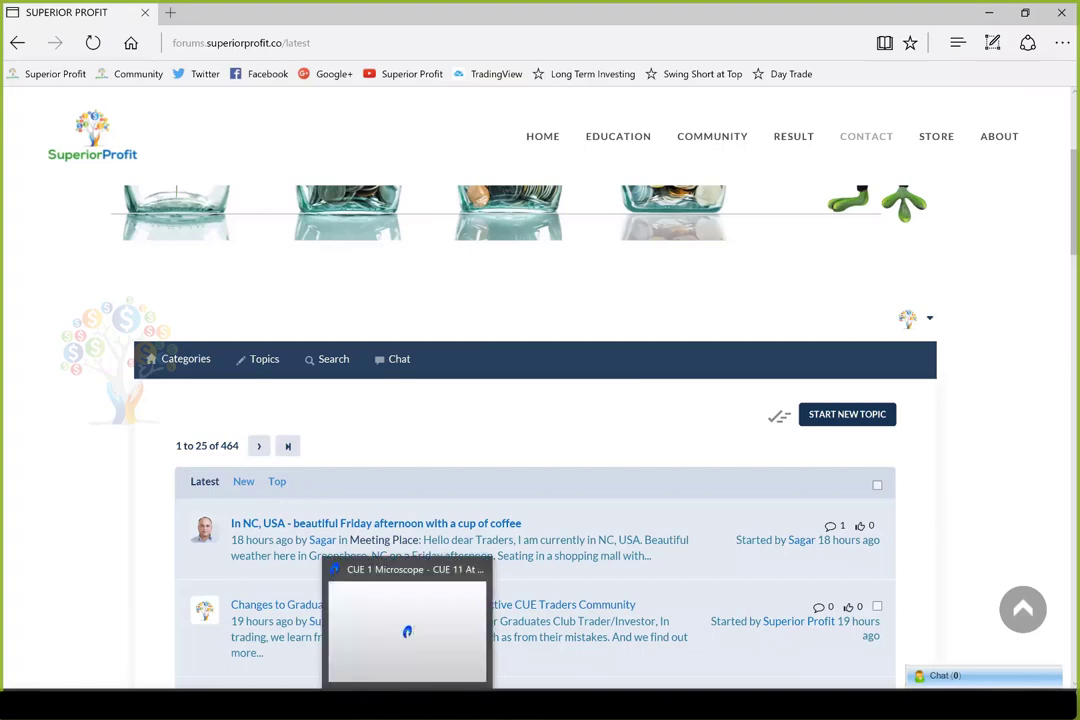
Switch to TradeStation and load the GLD symbol in the weekly and daily charts
left_click(407, 704)
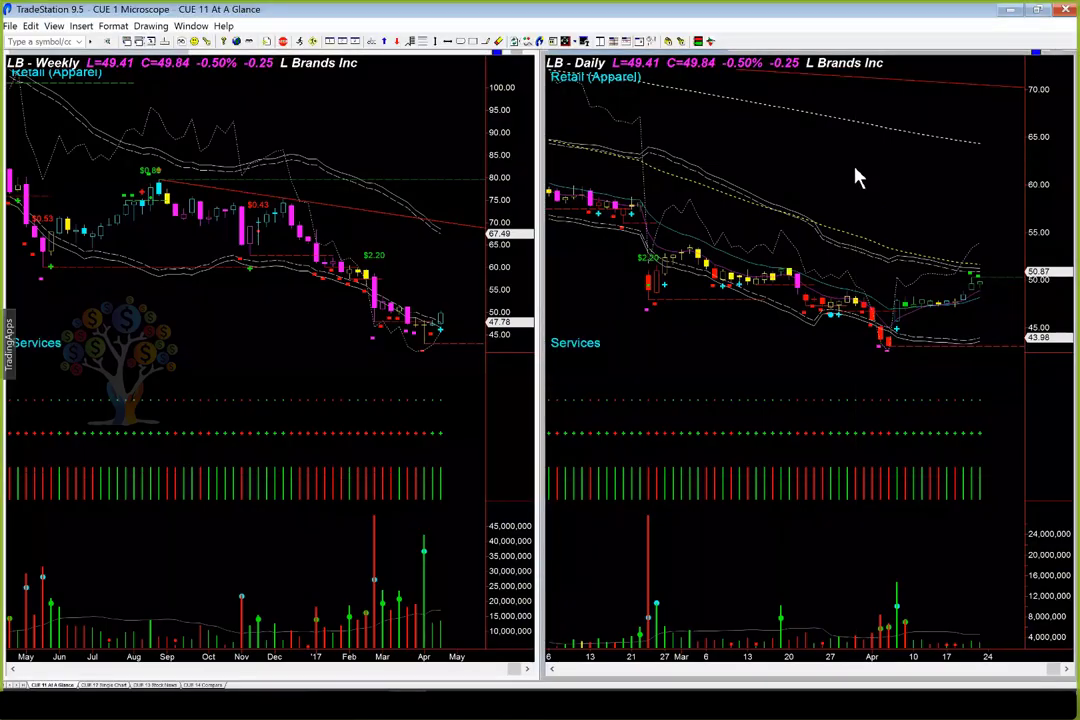
type("FL")
key("Return")
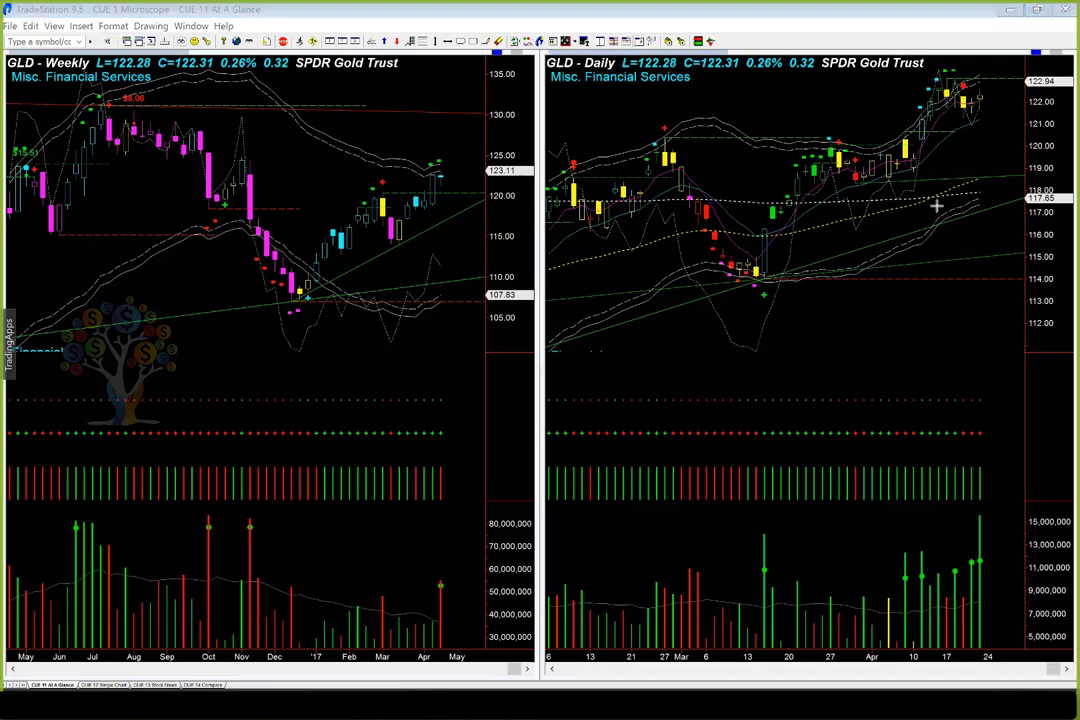
Draw arrows along the GLD daily uptrend, beside the latest weekly candles, and toward the most recent daily highs
left_click_drag(805, 316, 985, 152)
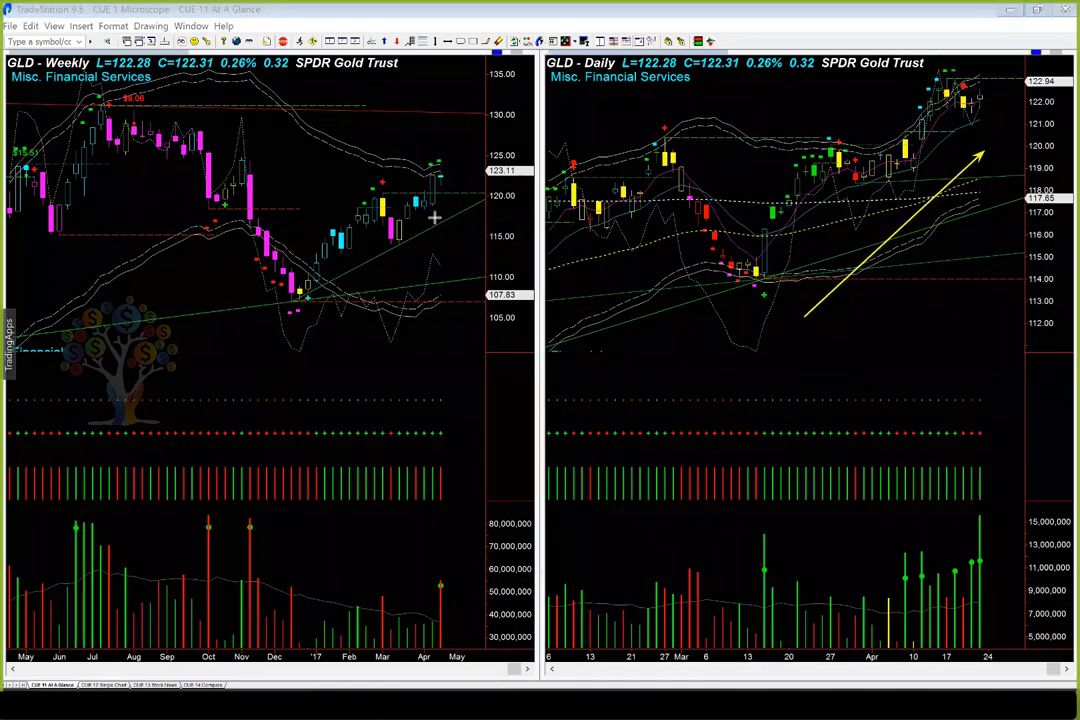
left_click_drag(435, 214, 467, 179)
left_click_drag(1000, 100, 980, 81)
left_click_drag(1016, 123, 992, 103)
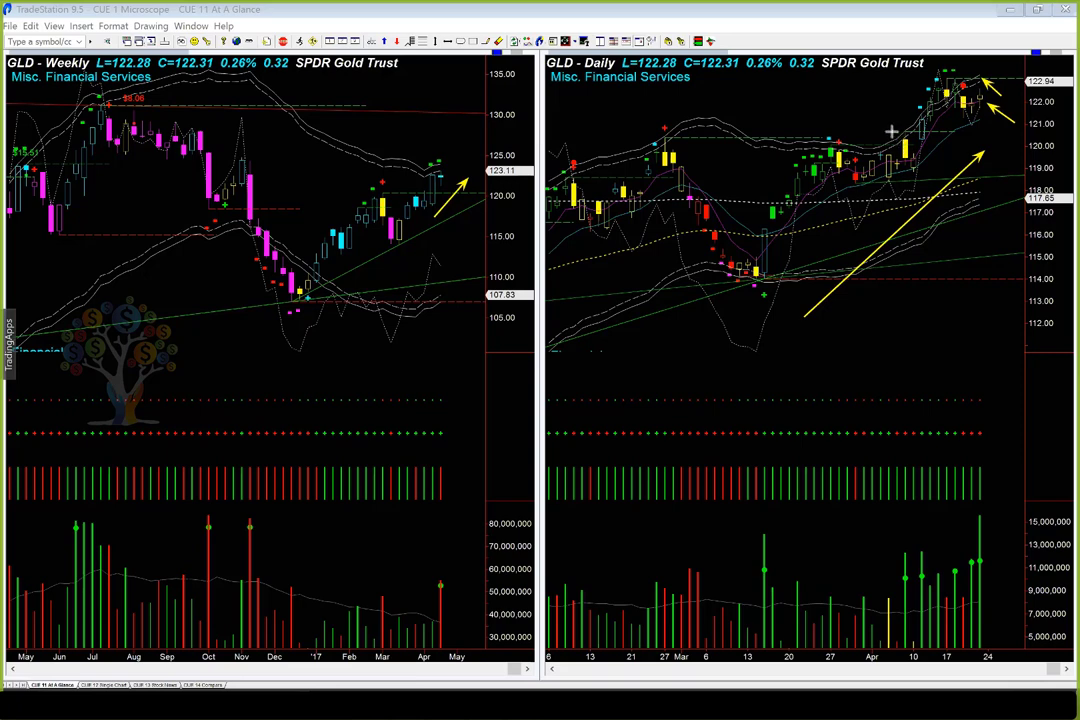
Mark the April rally, the latest high and the pullback area on the GLD daily chart with short arrows, and clear all arrows
left_click_drag(891, 131, 917, 109)
left_click_drag(912, 130, 930, 109)
mouse_move(968, 82)
left_mouse_down()
mouse_move(988, 66)
mouse_move(980, 57)
left_mouse_up()
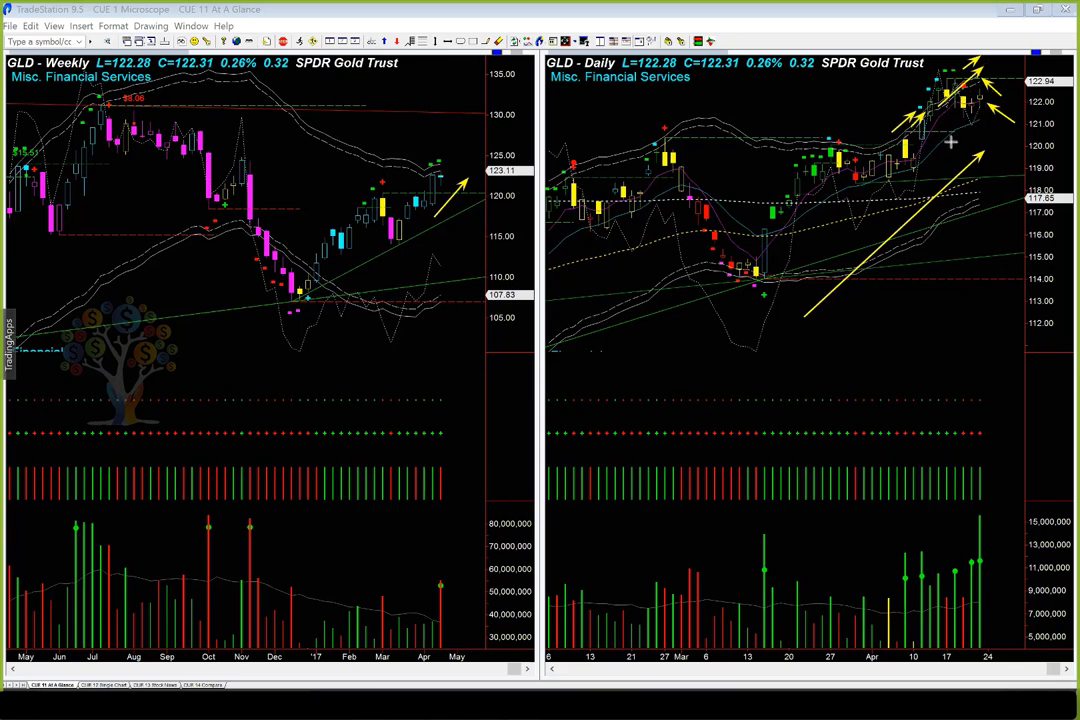
left_click_drag(951, 143, 986, 124)
key("Escape")
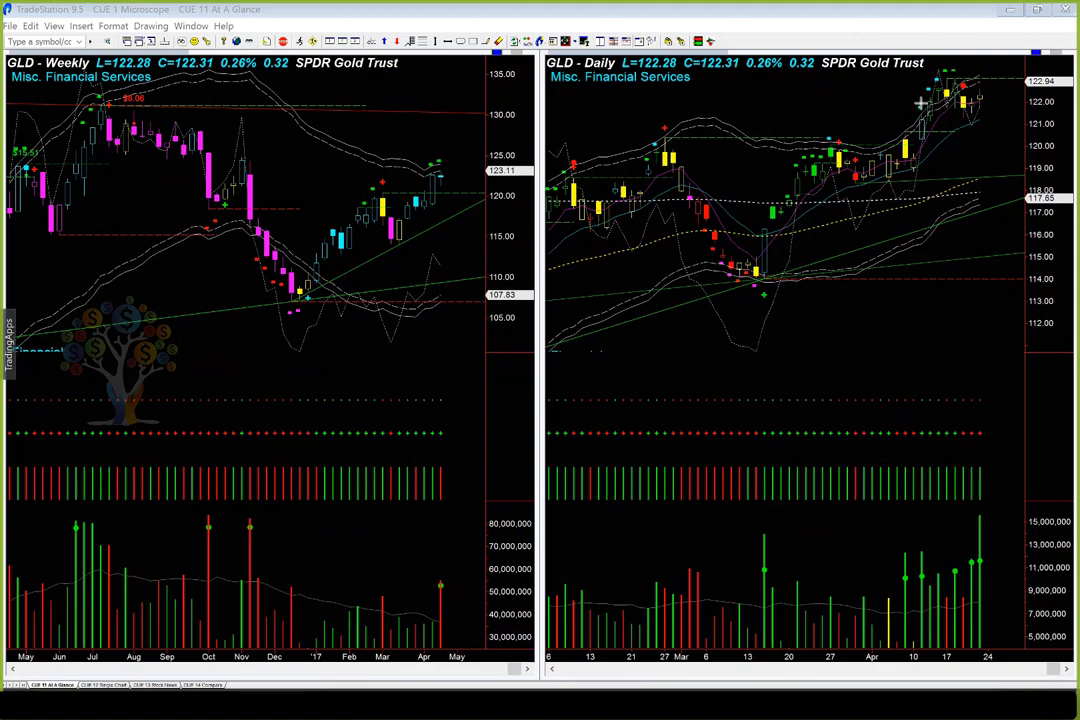
Draw arrows on the GLD daily chart for the April rise, the recent pullback and a possible rebound, plus the late-March swing
mouse_move(982, 118)
left_mouse_down()
mouse_move(1004, 86)
mouse_move(972, 126)
mouse_move(1009, 97)
left_mouse_up()
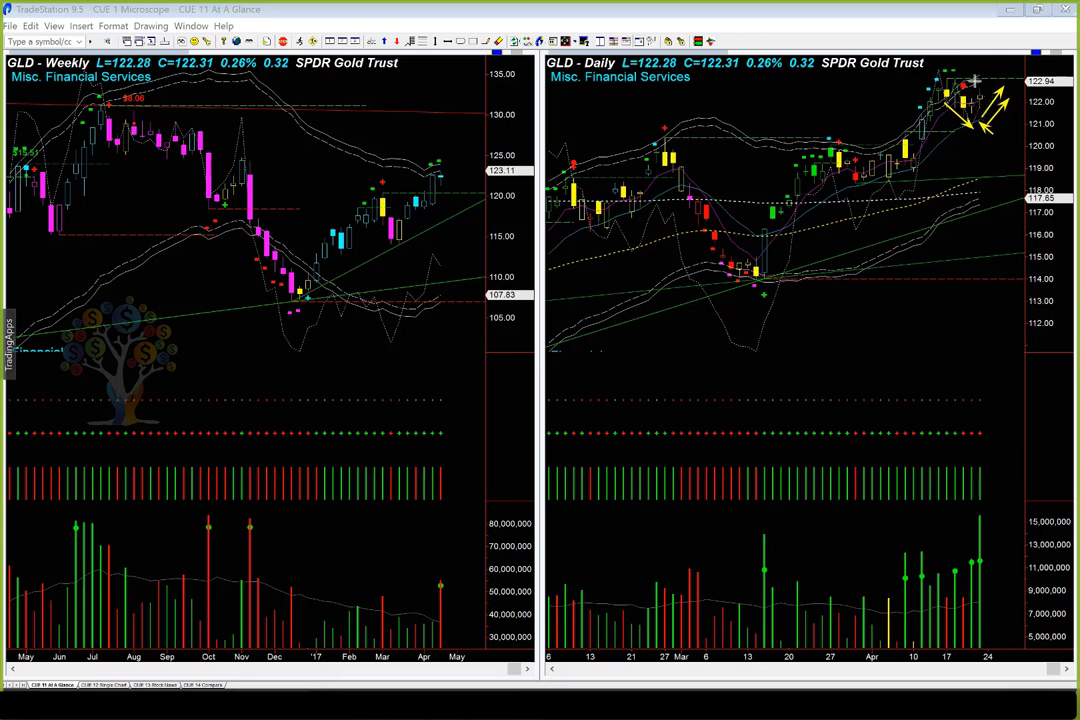
left_click_drag(974, 81, 991, 69)
left_click_drag(910, 130, 938, 72)
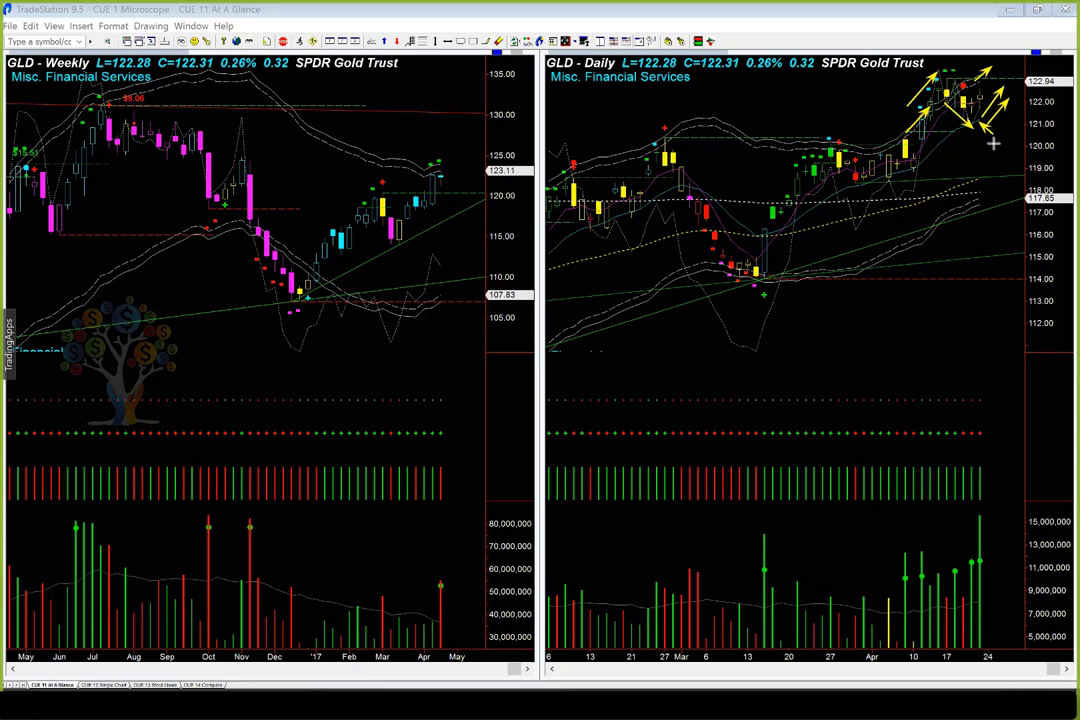
left_click_drag(991, 146, 972, 116)
mouse_move(830, 194)
left_mouse_down()
mouse_move(850, 161)
mouse_move(909, 194)
mouse_move(944, 113)
mouse_move(982, 150)
left_mouse_up()
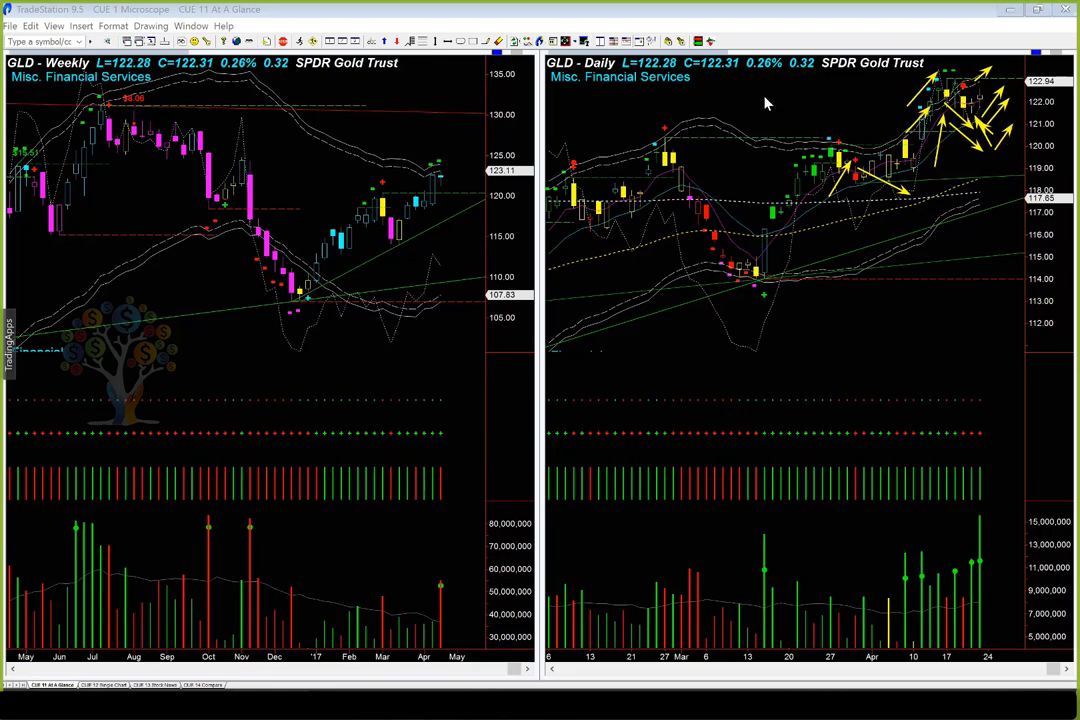
Bring up the USO charts and draw arrows along the falling resistance lines and the daily rise and reversal in April
key("e")
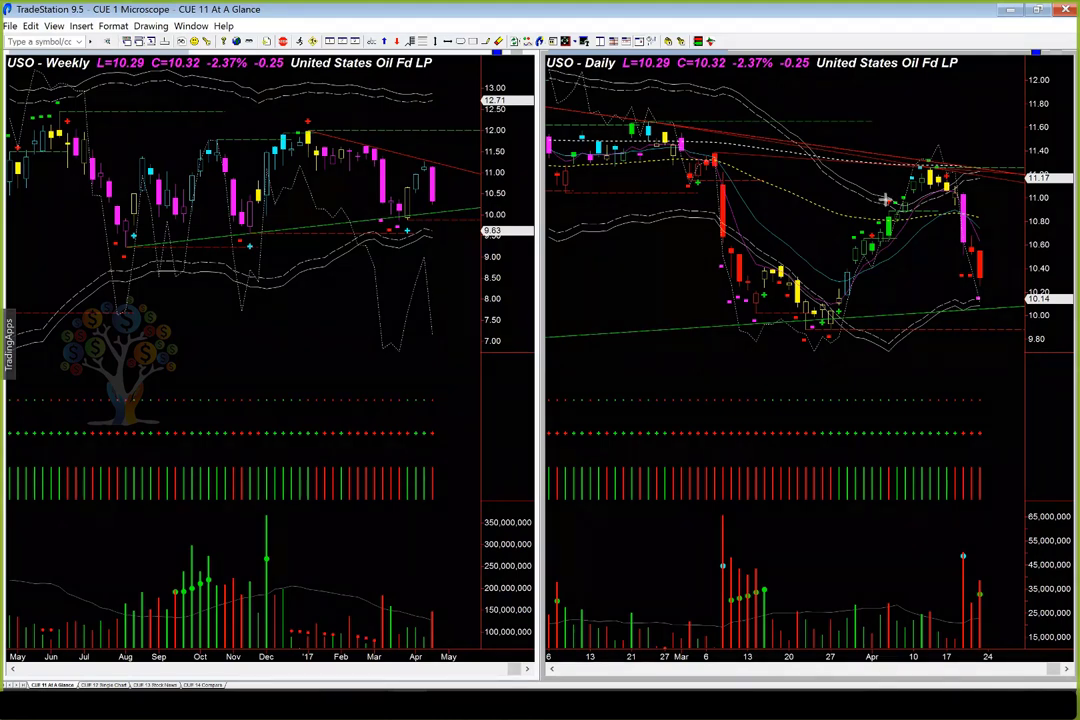
left_click_drag(885, 200, 912, 168)
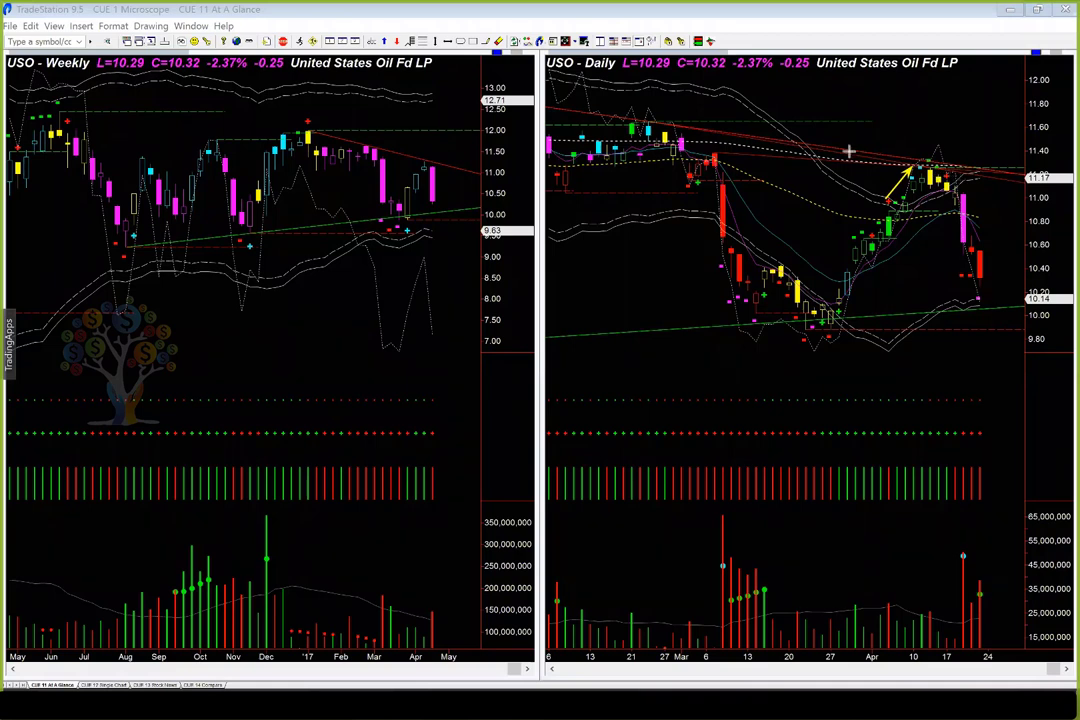
left_click_drag(843, 143, 982, 157)
left_click_drag(371, 137, 463, 158)
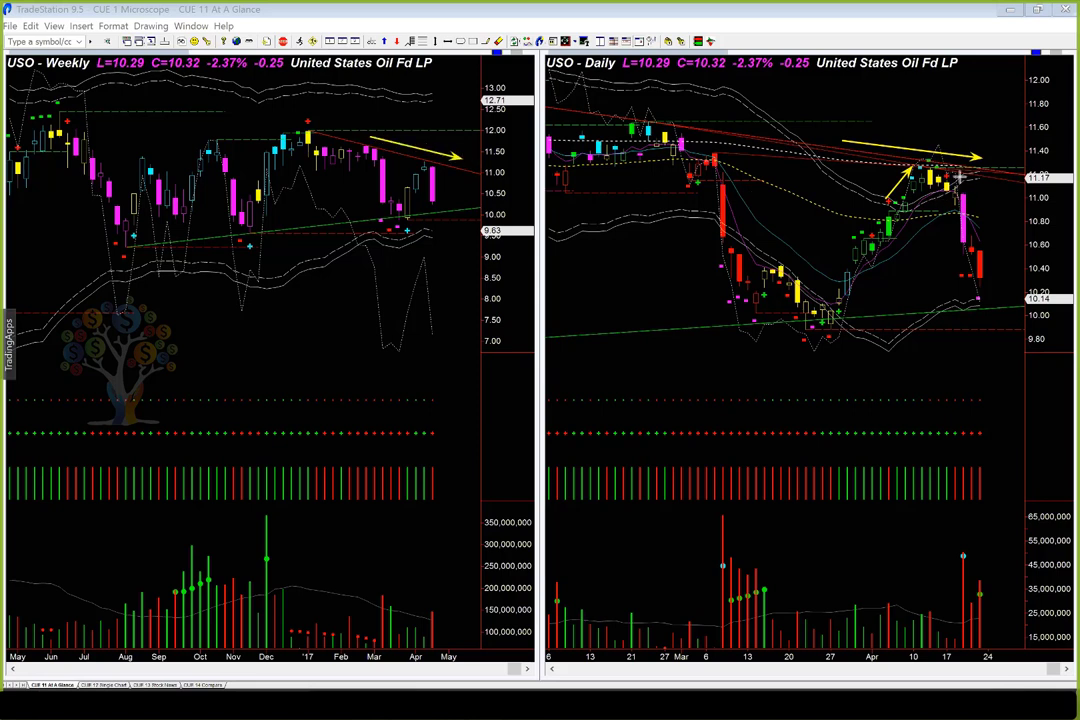
left_click_drag(957, 177, 997, 205)
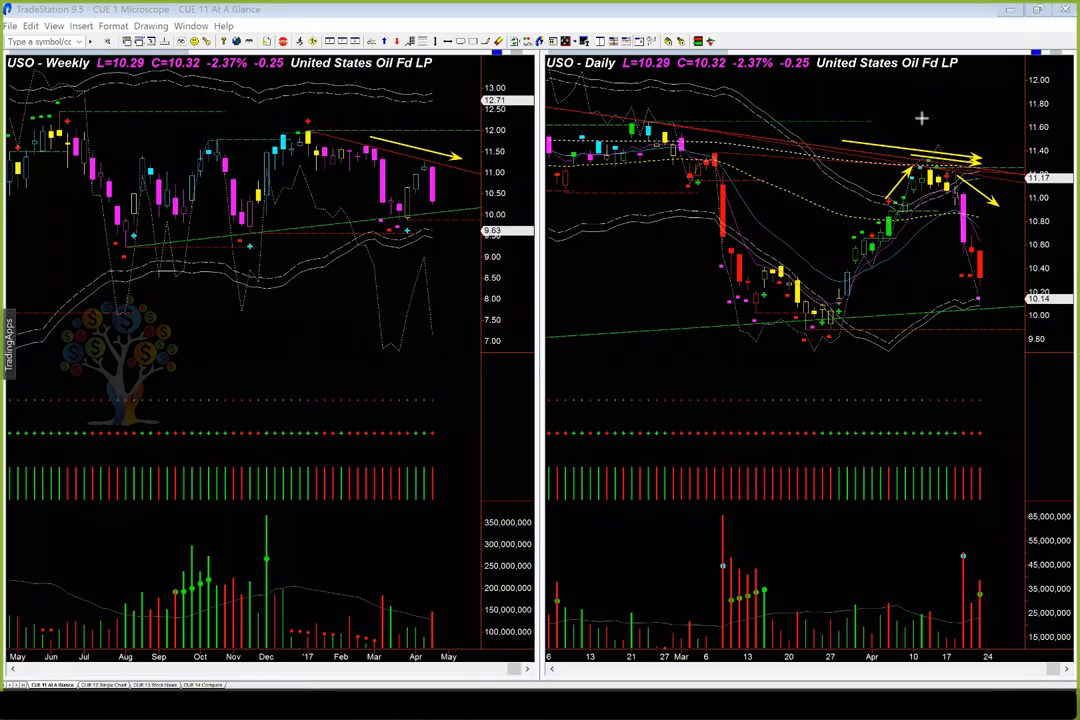
Point arrows at the USO daily reversal under resistance, the yellow dotted average and the following drop, and clear all arrows
left_click_drag(921, 118, 946, 163)
left_click_drag(1003, 140, 952, 149)
left_click_drag(940, 218, 962, 214)
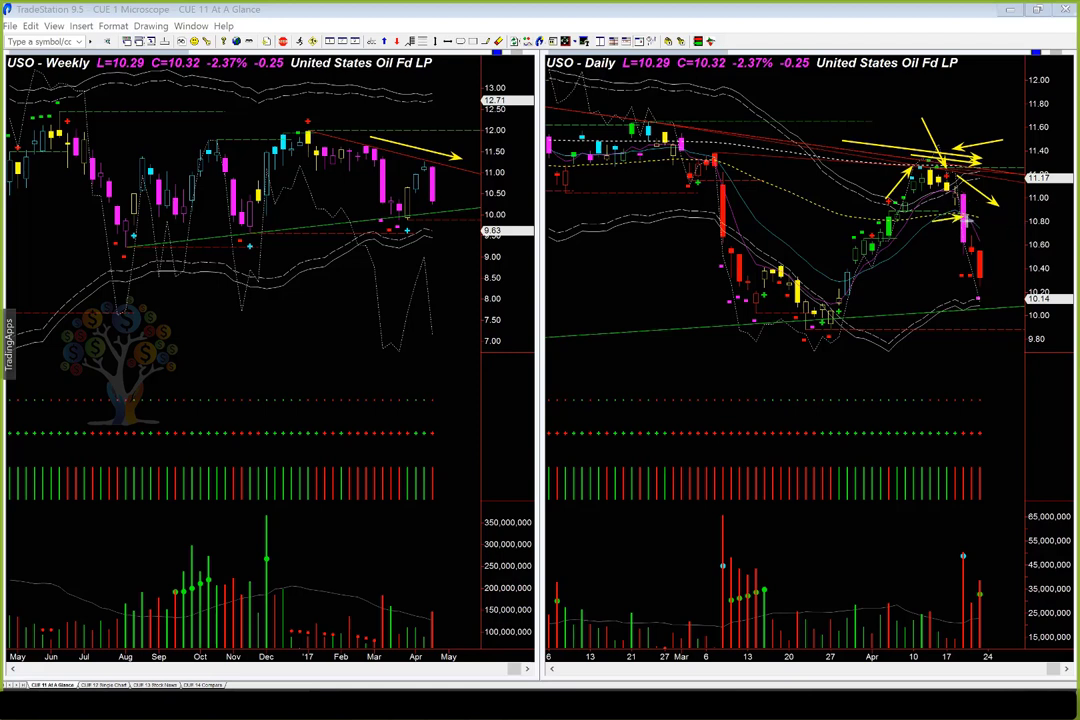
left_click_drag(983, 228, 1000, 290)
key("Escape")
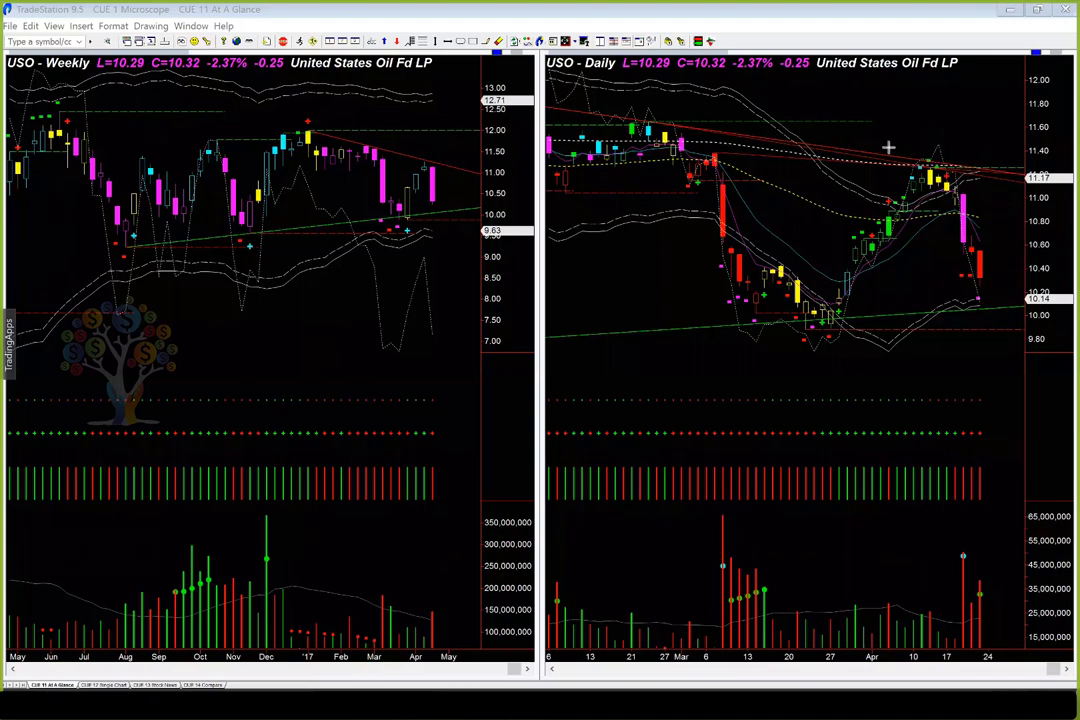
Mark the USO daily resistance line, the late-March low, the early-April rise and the April top with arrows, and clear them
left_click_drag(888, 147, 1008, 166)
left_click_drag(816, 360, 838, 340)
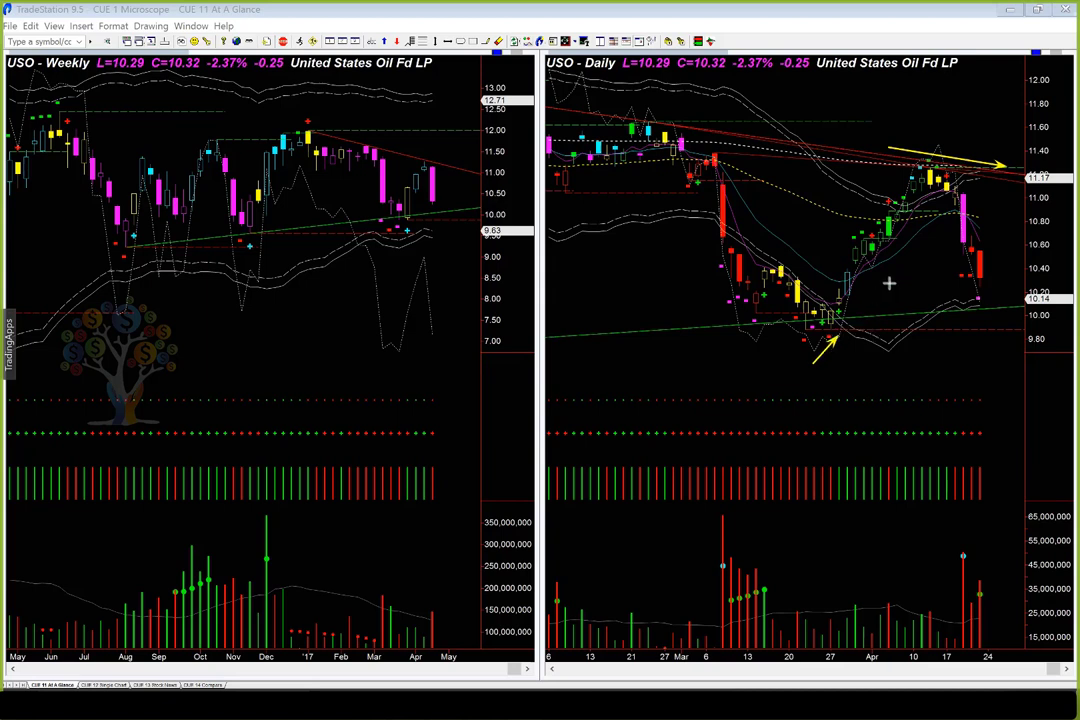
left_click(809, 229)
left_click(852, 239)
left_click_drag(904, 233, 935, 195)
left_click_drag(913, 198, 950, 195)
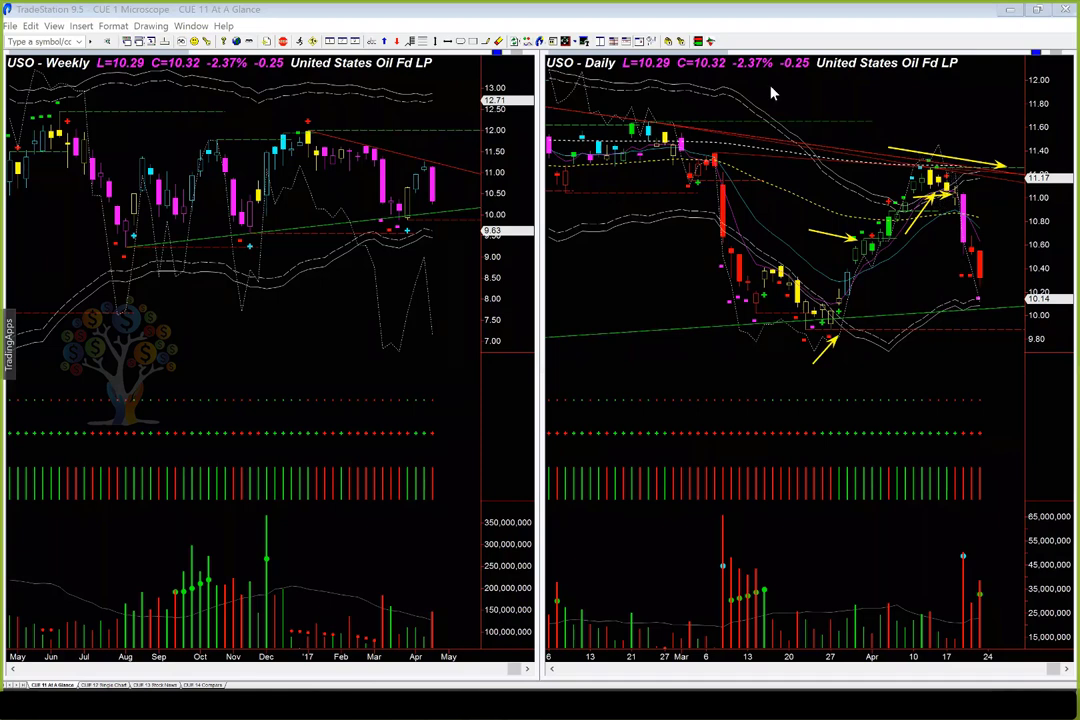
left_click(730, 114)
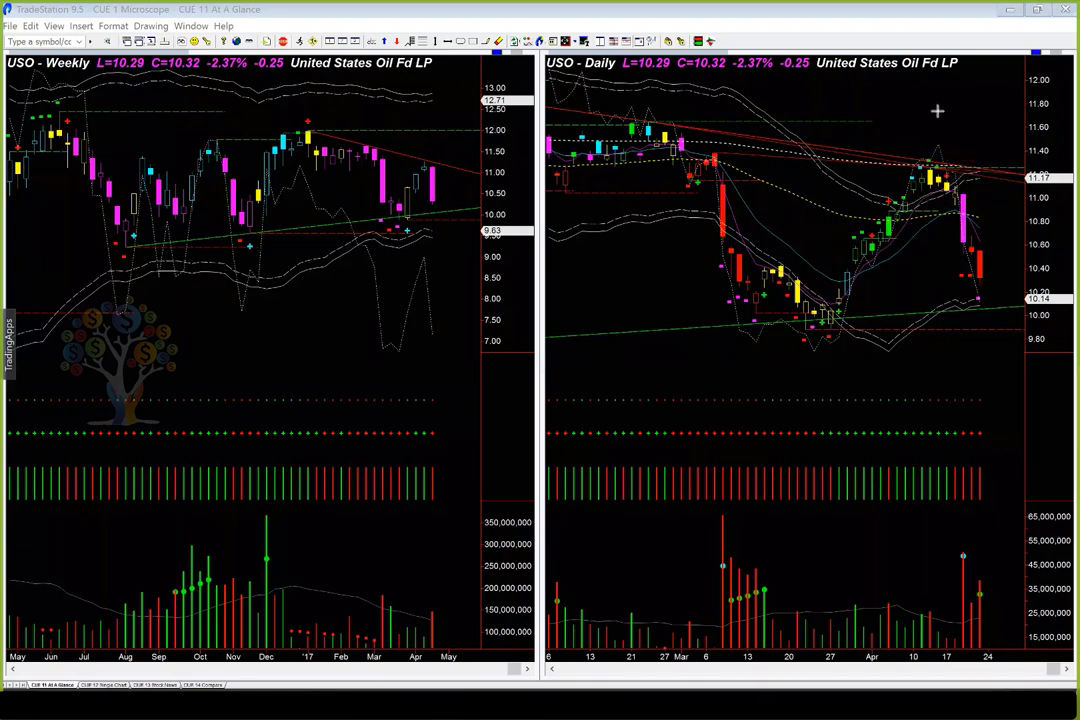
Draw arrows at the USO daily April top from above, and from below along the rise toward the topping candles
left_click_drag(938, 108, 944, 153)
left_click(943, 153)
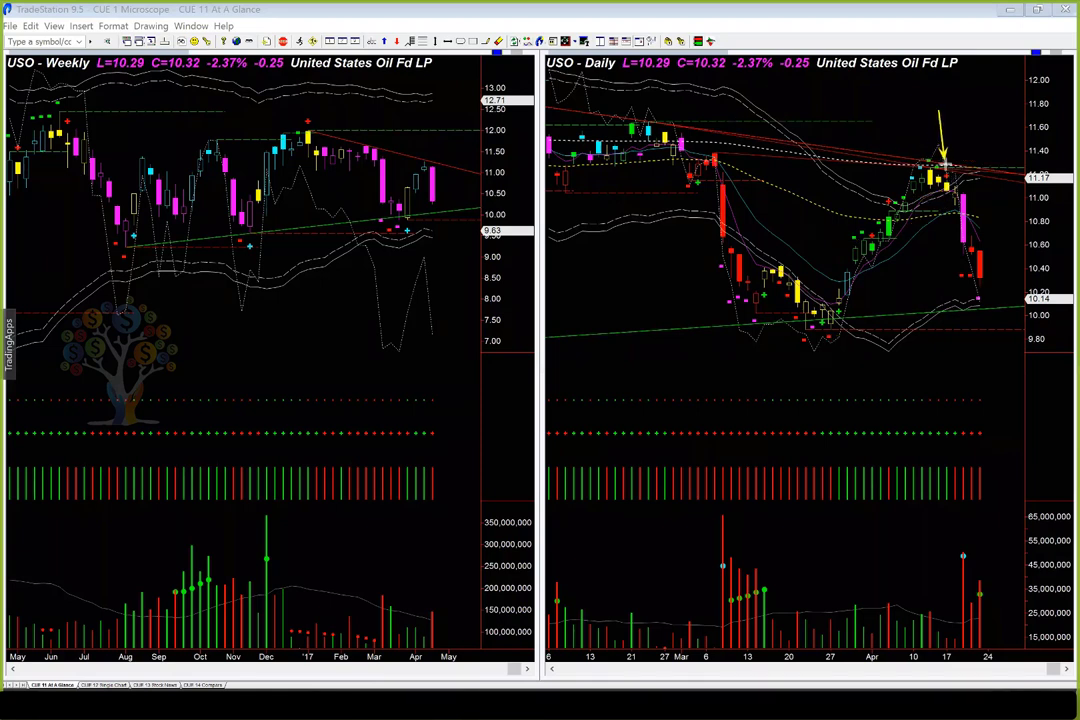
left_click(864, 313)
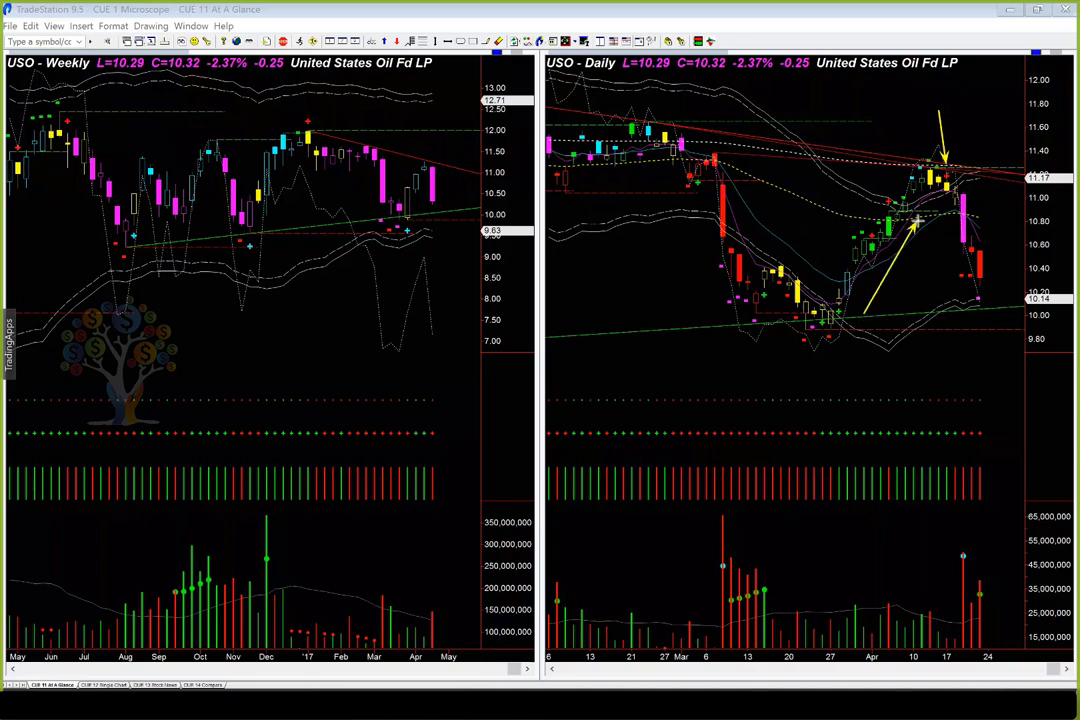
left_click(916, 220)
left_click(953, 120)
left_click(948, 158)
left_click_drag(928, 208, 939, 189)
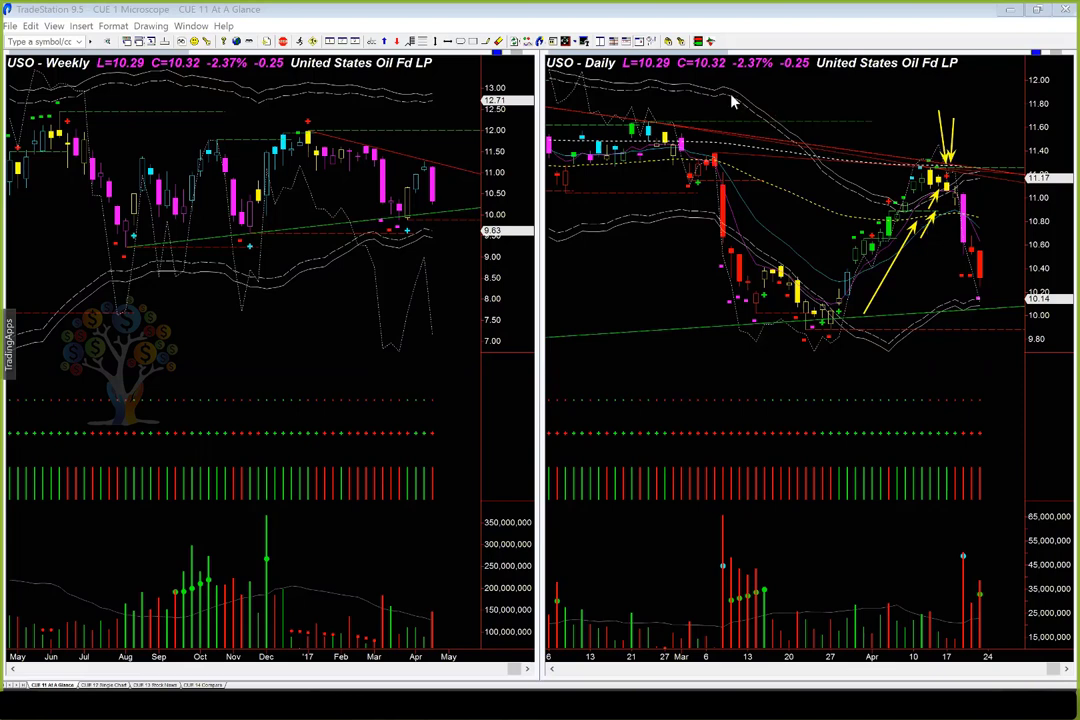
Replace the arrows with new ones at the latest USO daily candles near the lower band, and clear them
key("Escape")
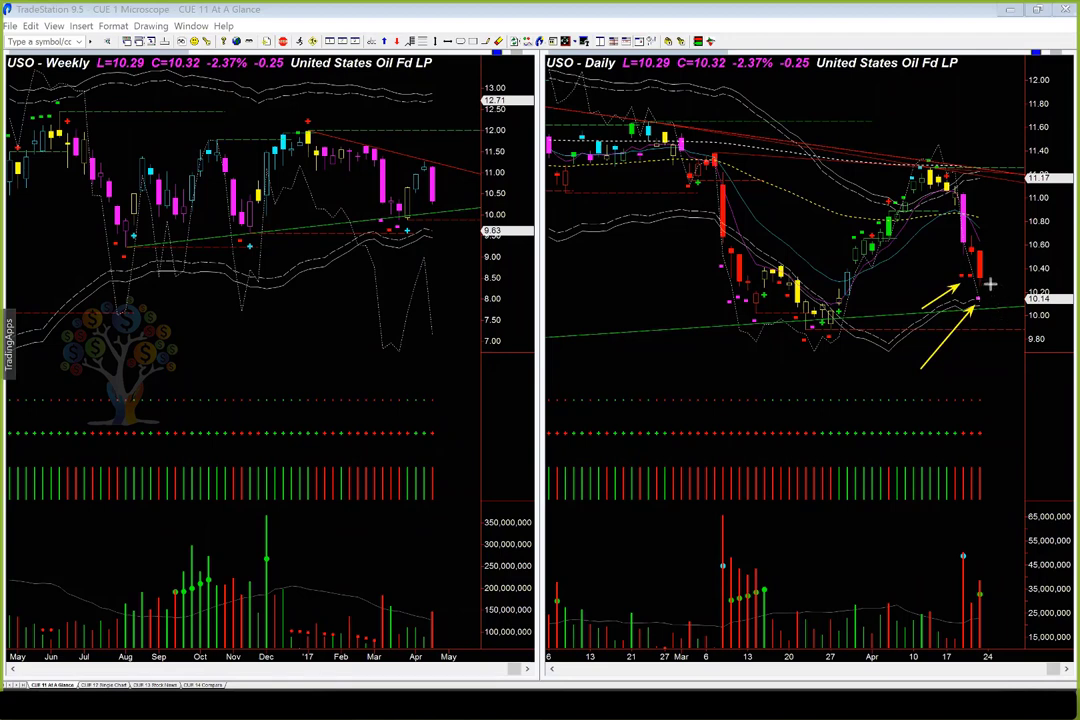
mouse_move(987, 284)
left_mouse_down()
mouse_move(1000, 300)
mouse_move(1018, 286)
left_mouse_up()
key("Escape")
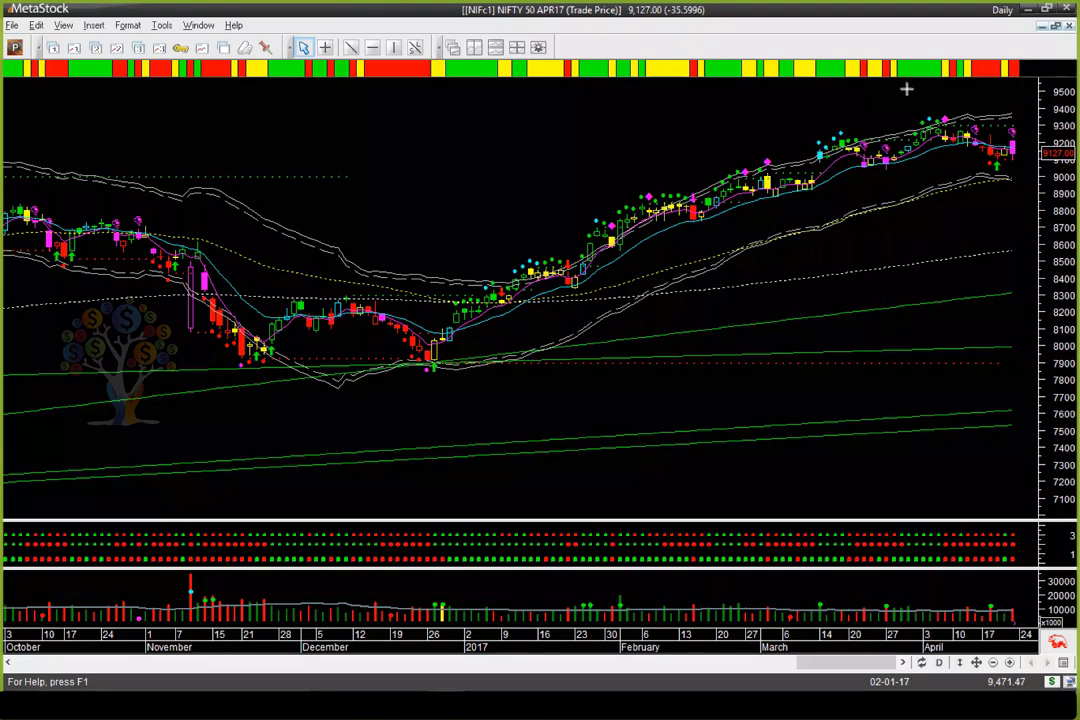
On MetaStock's NIFTY 50 APR17 daily chart, mark the April peaks, rising trend and latest candle with arrows, and clear them
mouse_move(906, 89)
left_mouse_down()
mouse_move(930, 122)
mouse_move(942, 110)
mouse_move(943, 120)
left_mouse_up()
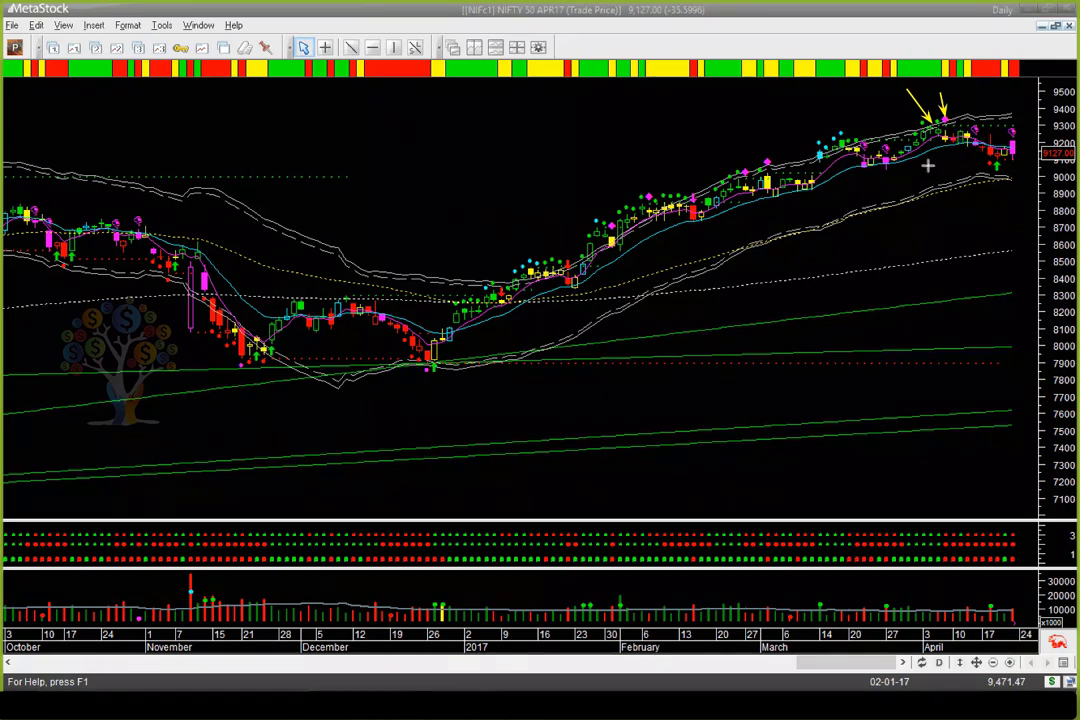
left_click_drag(703, 238, 833, 197)
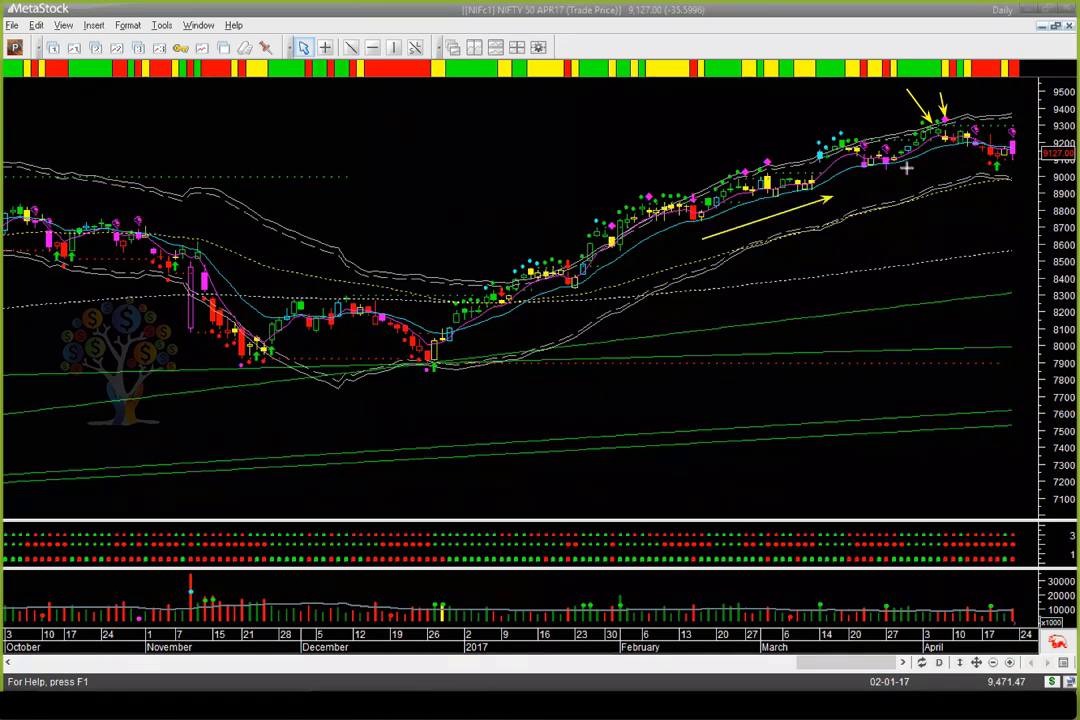
left_click_drag(907, 168, 935, 158)
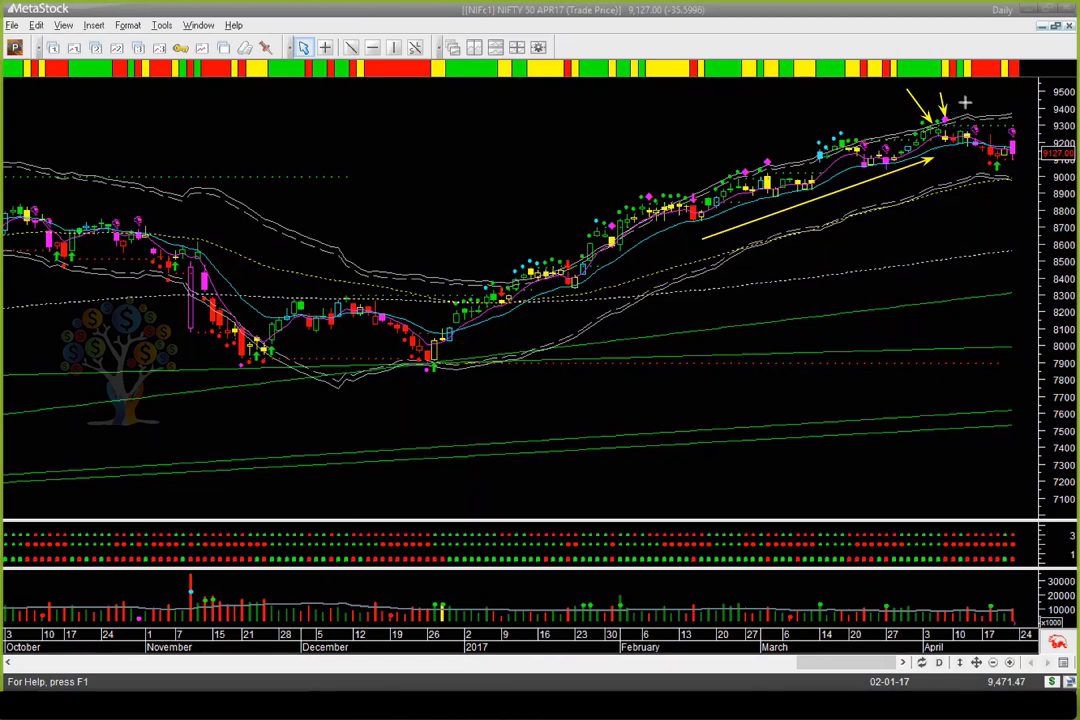
mouse_move(965, 102)
left_mouse_down()
mouse_move(950, 117)
mouse_move(1032, 123)
left_mouse_up()
left_click_drag(1033, 141, 1016, 147)
key("Escape")
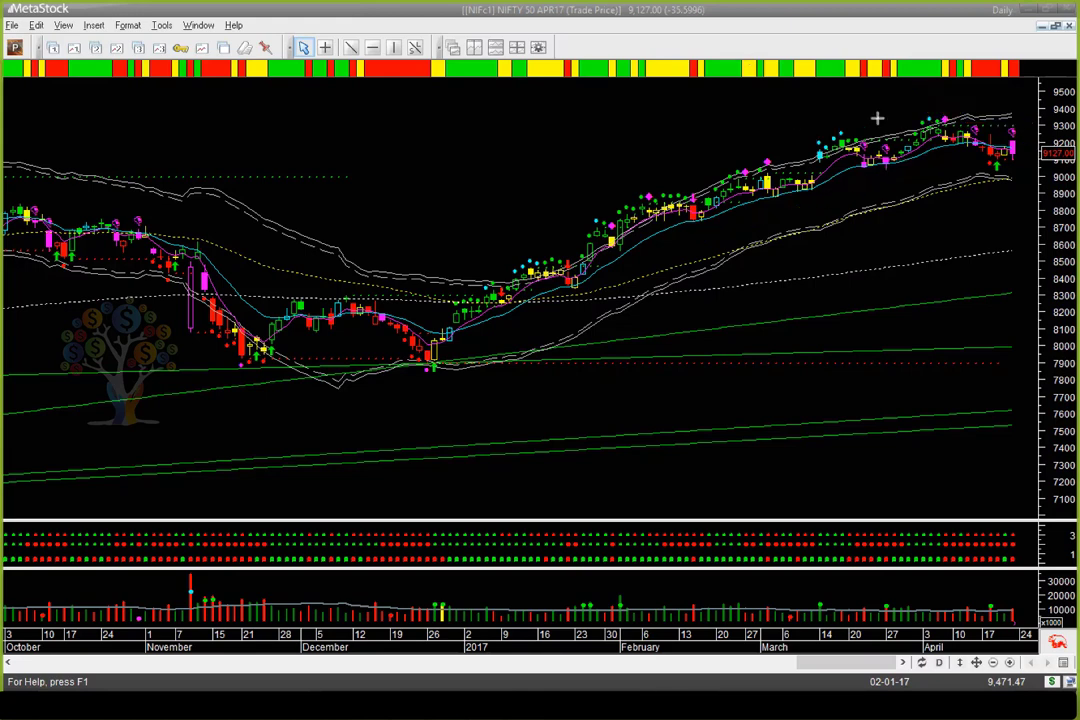
Draw arrows for the NIFTY highs, support and projected moves, clear them, and add a rising arrow at the latest candle
left_click_drag(877, 118, 932, 108)
left_click_drag(897, 166, 1012, 158)
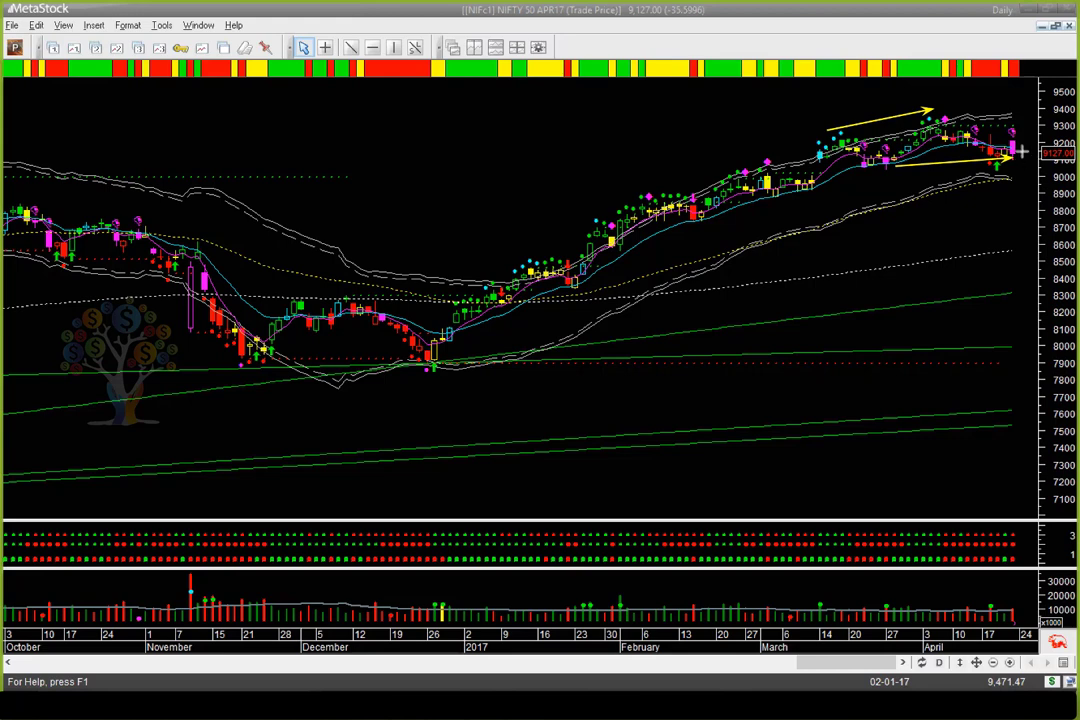
mouse_move(1013, 152)
left_mouse_down()
mouse_move(1035, 121)
mouse_move(1056, 172)
left_mouse_up()
mouse_move(964, 111)
left_mouse_down()
mouse_move(1049, 122)
mouse_move(1053, 154)
left_mouse_up()
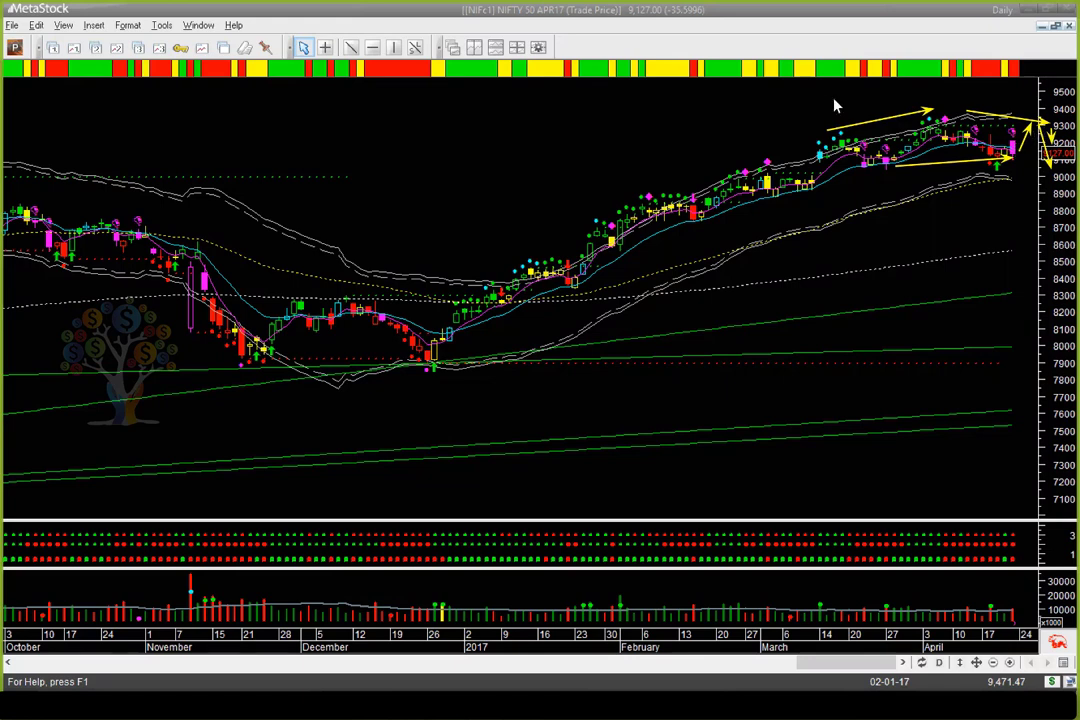
key("e")
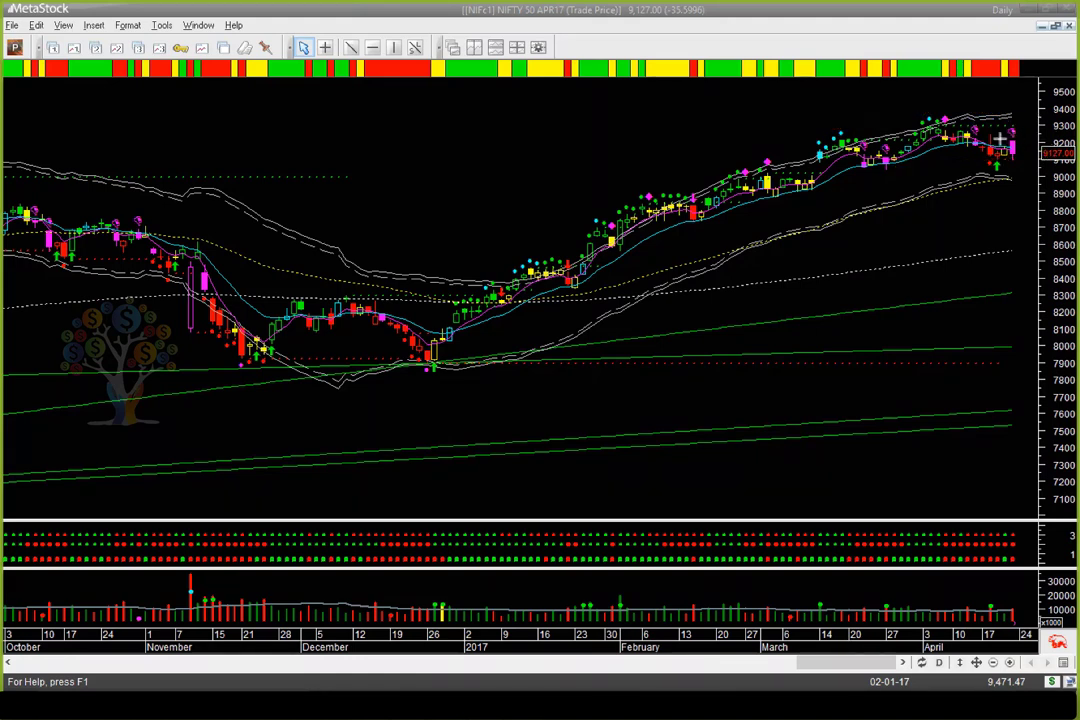
mouse_move(1000, 140)
left_mouse_down()
mouse_move(1016, 108)
mouse_move(994, 126)
mouse_move(1025, 128)
left_mouse_up()
Bring up the FOREX SGD= daily chart, mark its March–April support and April resistance with arrows, and clear them
key("Page_Down")
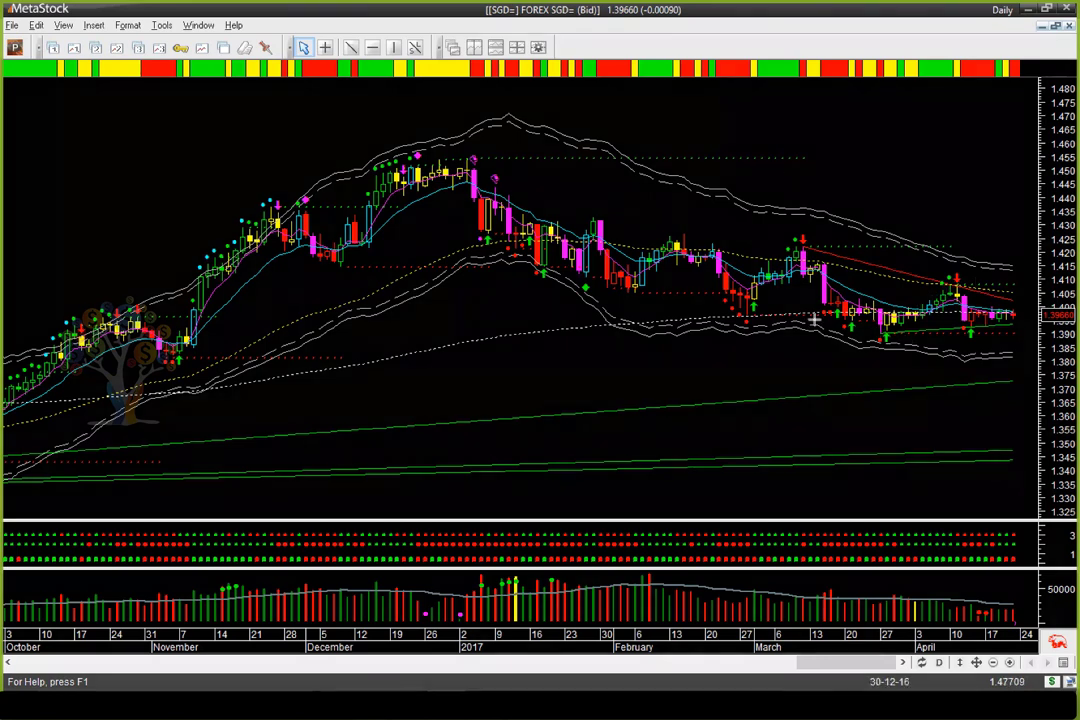
left_click_drag(865, 320, 922, 320)
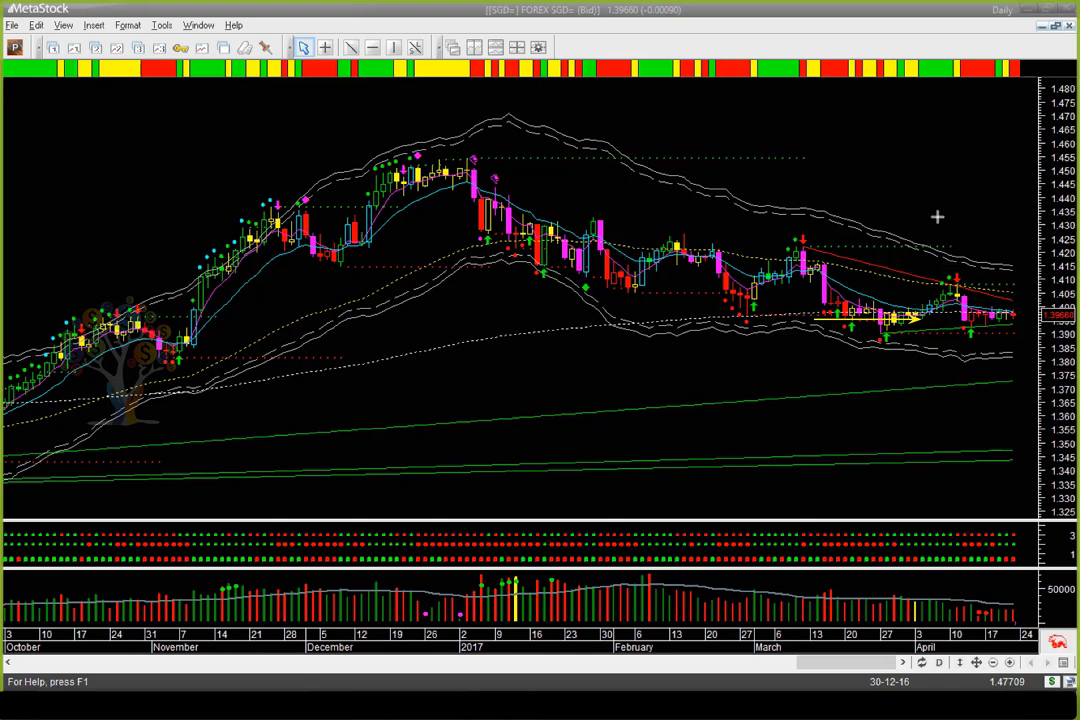
mouse_move(938, 217)
left_mouse_down()
mouse_move(956, 272)
mouse_move(910, 282)
mouse_move(1015, 287)
left_mouse_up()
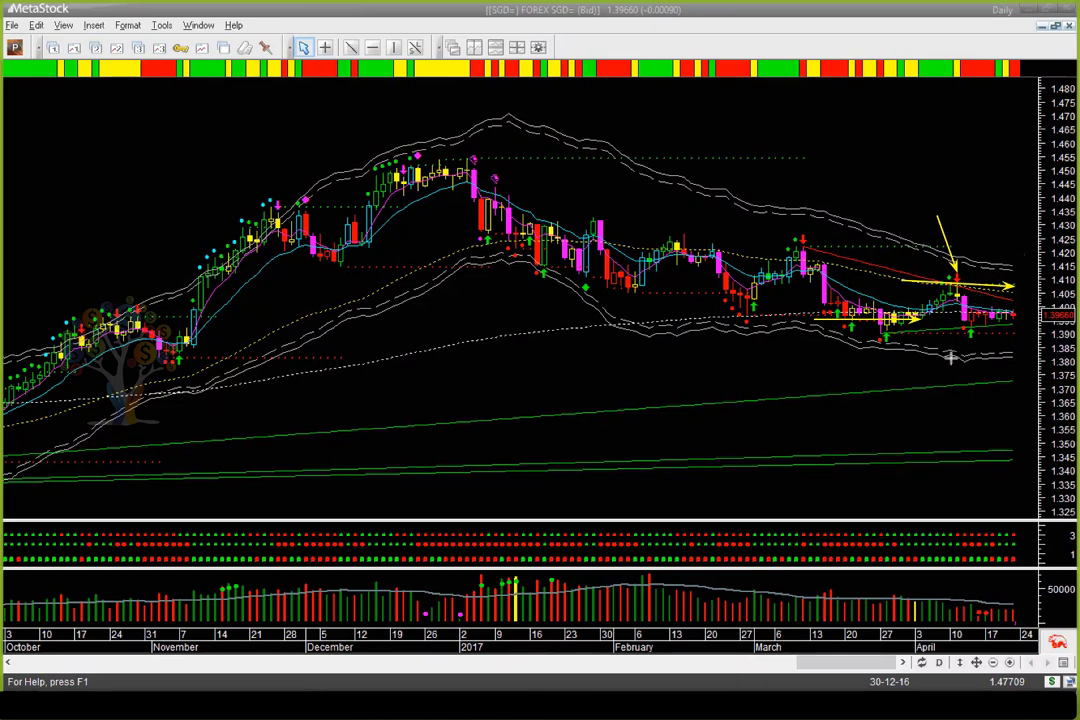
mouse_move(935, 362)
left_mouse_down()
mouse_move(968, 329)
mouse_move(1029, 307)
left_mouse_up()
key("e")
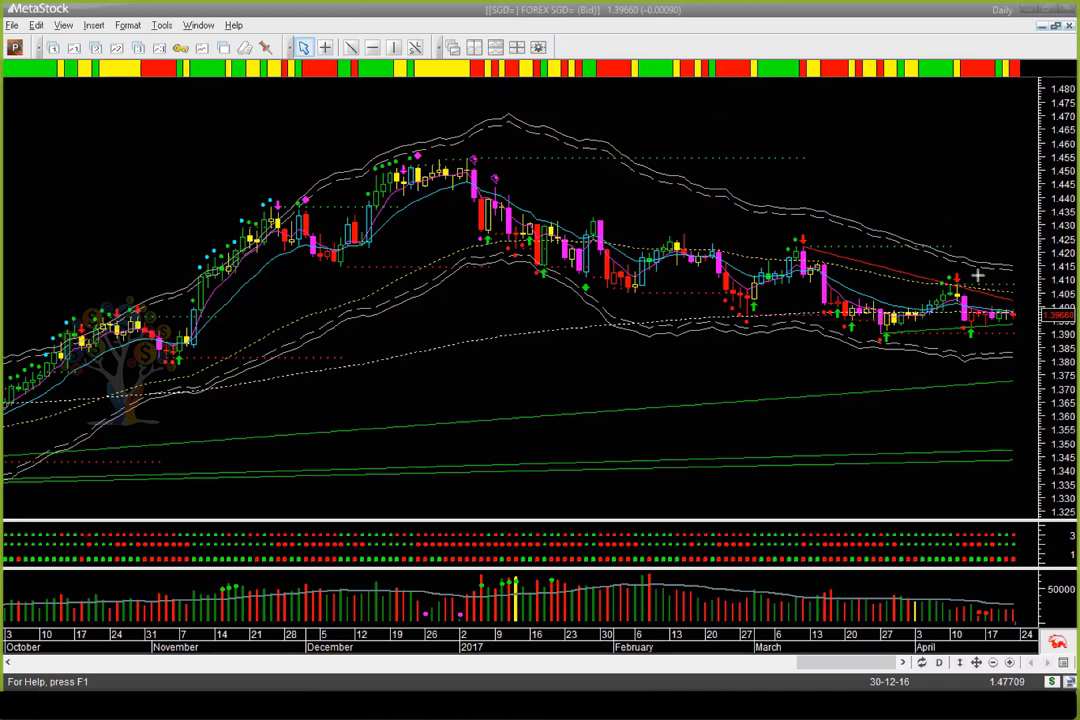
Draw two converging arrows around the latest SGD= candles, along the falling resistance and the rising support
left_click_drag(977, 275, 1031, 300)
left_click_drag(964, 335, 1031, 328)
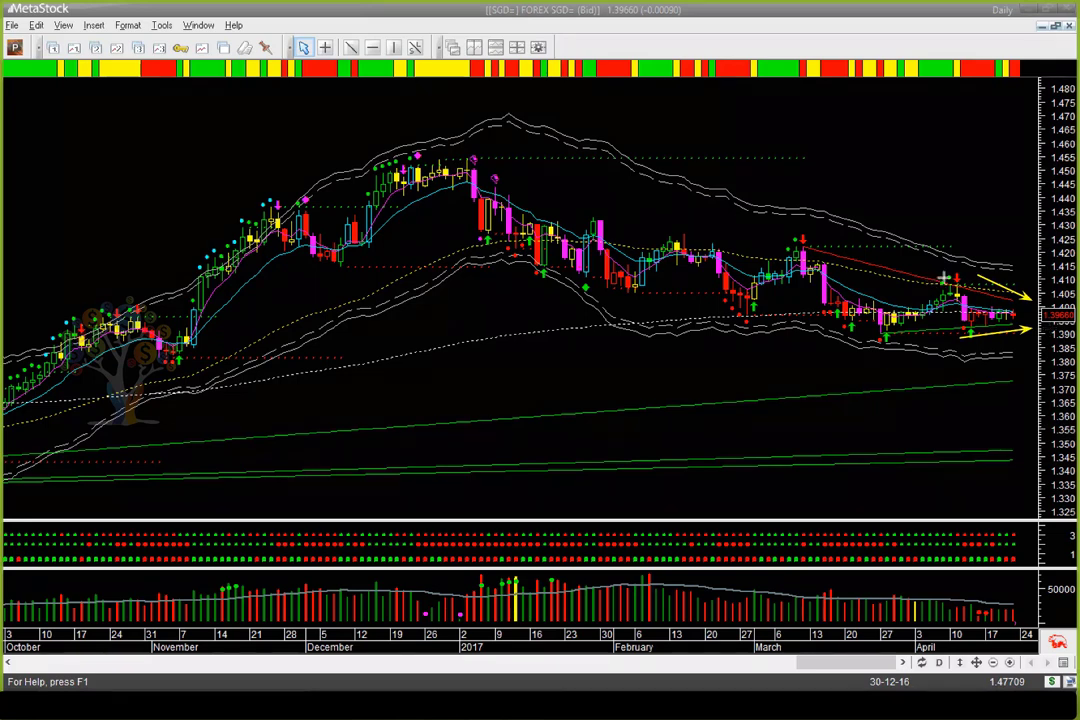
Add a falling resistance arrow and a rising support arrow at the latest SGD= candles, and switch to the FOREX GBP= daily chart
left_click_drag(951, 273, 988, 286)
left_click_drag(925, 340, 1030, 327)
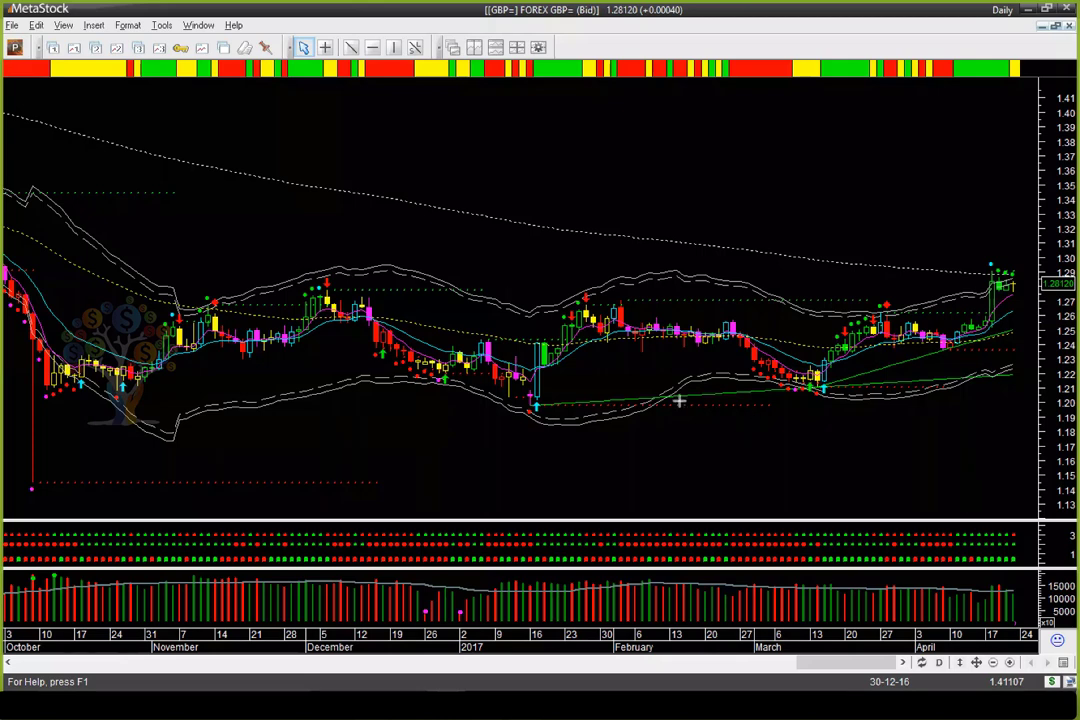
Mark the GBP= mid-March low, late-March high and early-April pullback low with arrows, and clear them
left_click_drag(718, 428, 814, 393)
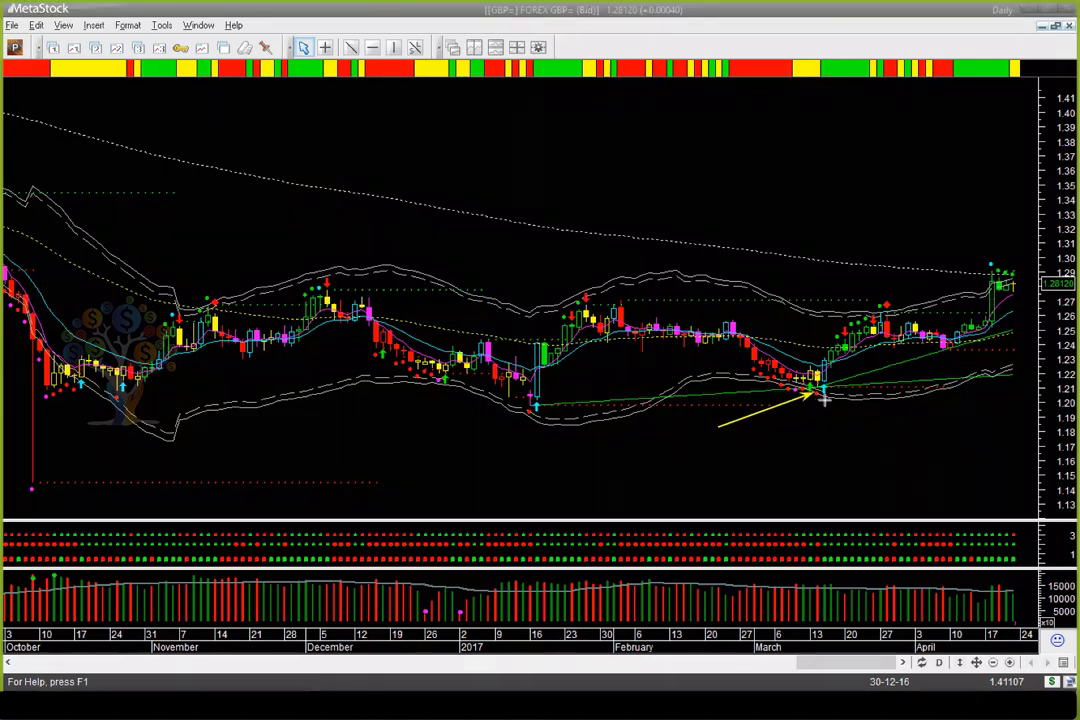
left_click_drag(858, 266, 885, 302)
left_click_drag(919, 353, 947, 358)
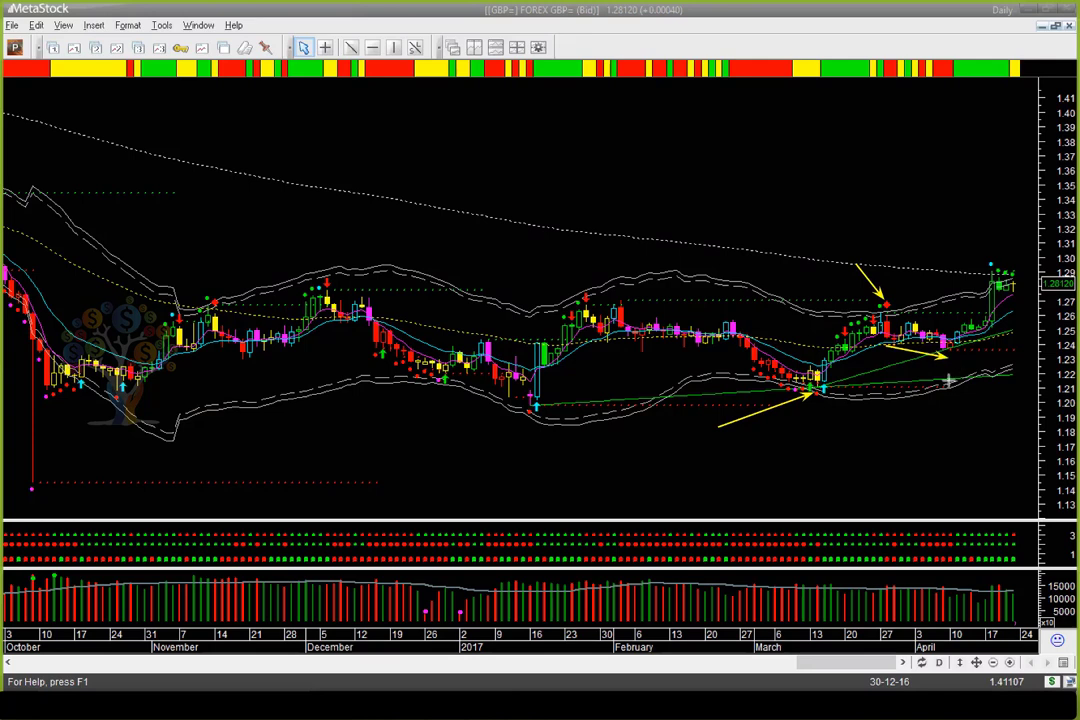
left_click_drag(938, 410, 938, 400)
left_click_drag(958, 358, 958, 354)
left_click(687, 88)
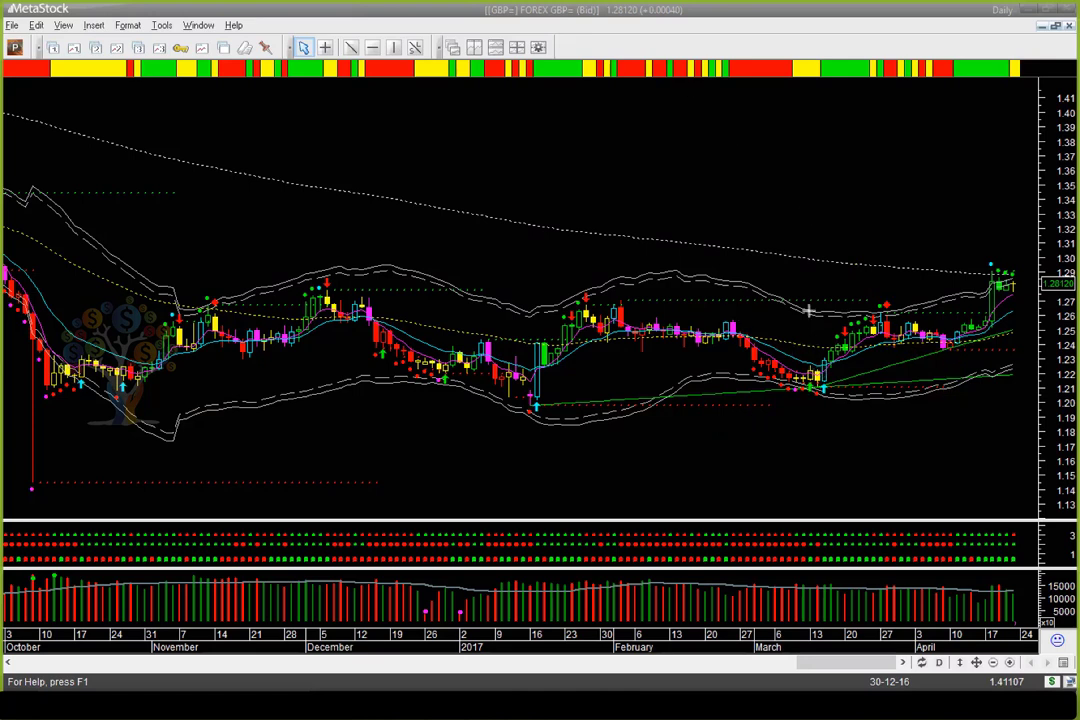
Draw arrows toward the GBP= late-March high, along the rising support to the April low and at the breakout, and clear them
left_click_drag(738, 313, 864, 297)
left_click_drag(834, 400, 961, 346)
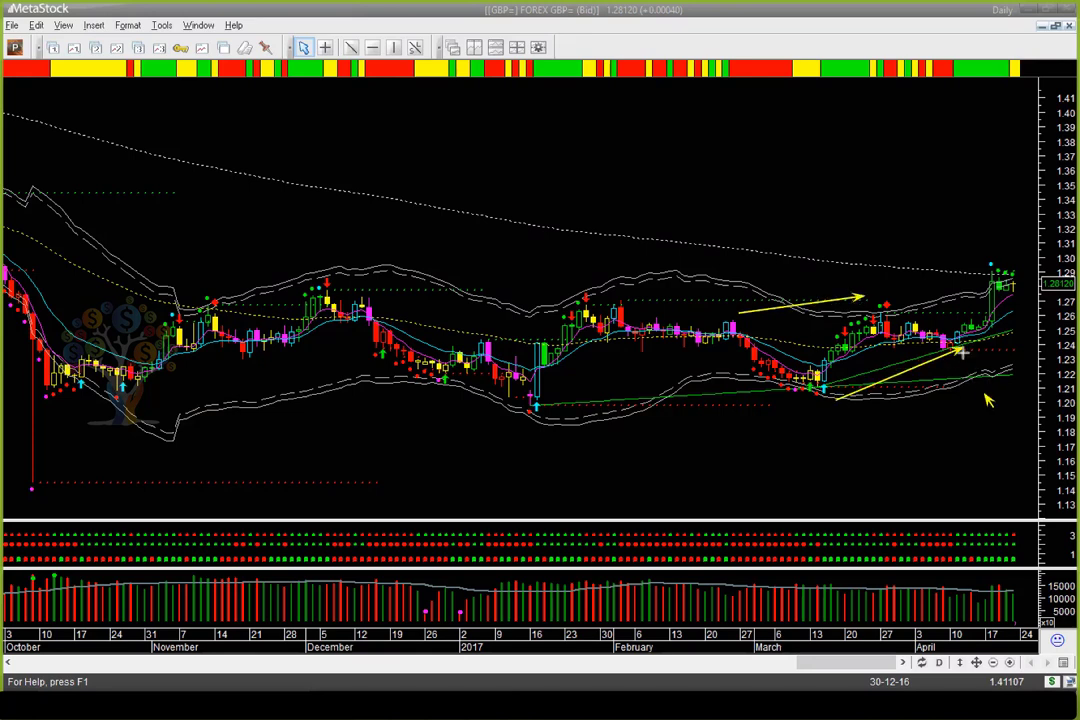
left_click_drag(993, 405, 958, 348)
left_click_drag(919, 352, 986, 354)
left_click_drag(940, 304, 988, 296)
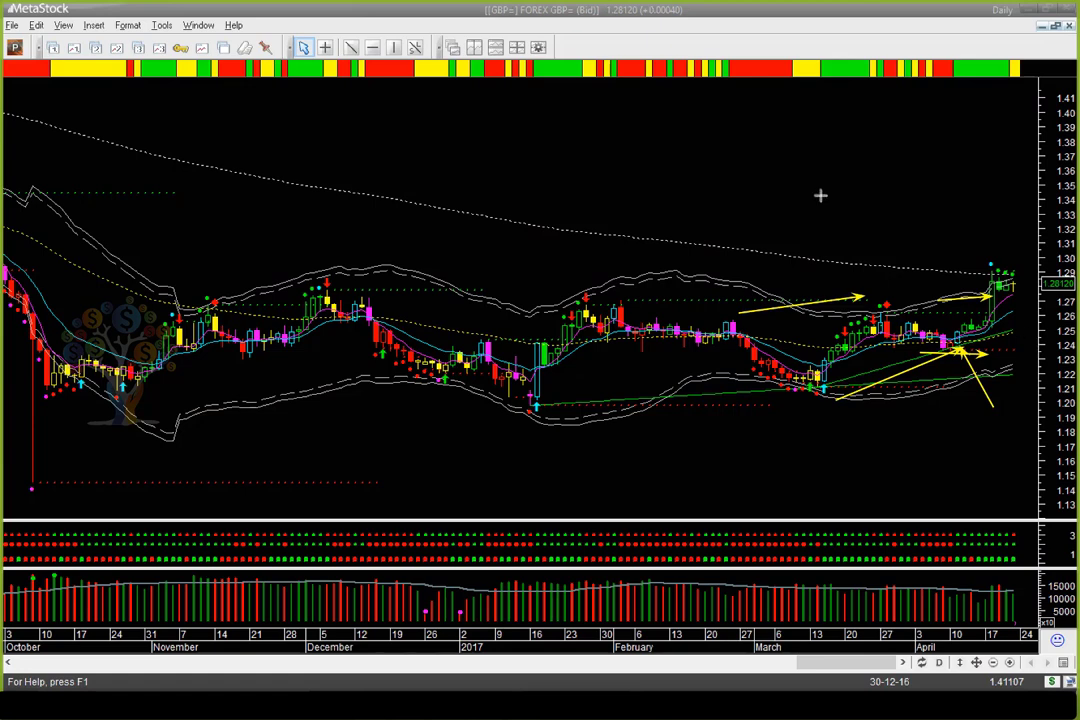
key("Escape")
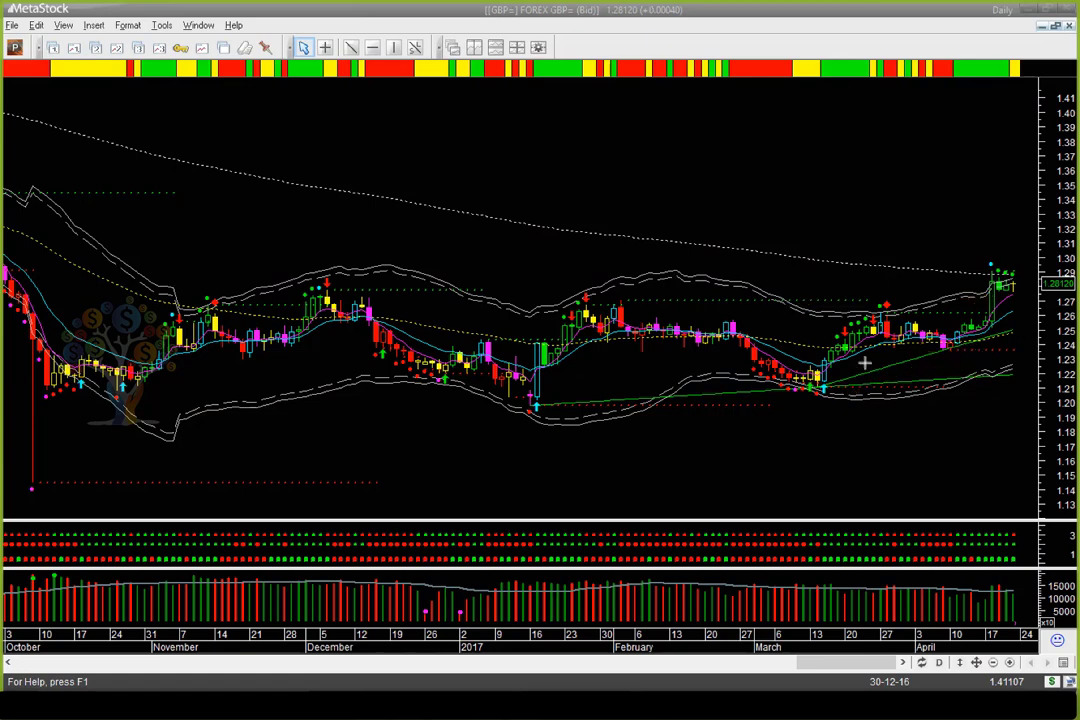
Mark the GBP= late-March consolidation, its upper and lower limits and the April low with arrows, and clear them
mouse_move(869, 437)
left_mouse_down()
mouse_move(940, 400)
mouse_move(905, 340)
left_mouse_up()
left_click_drag(852, 301, 862, 297)
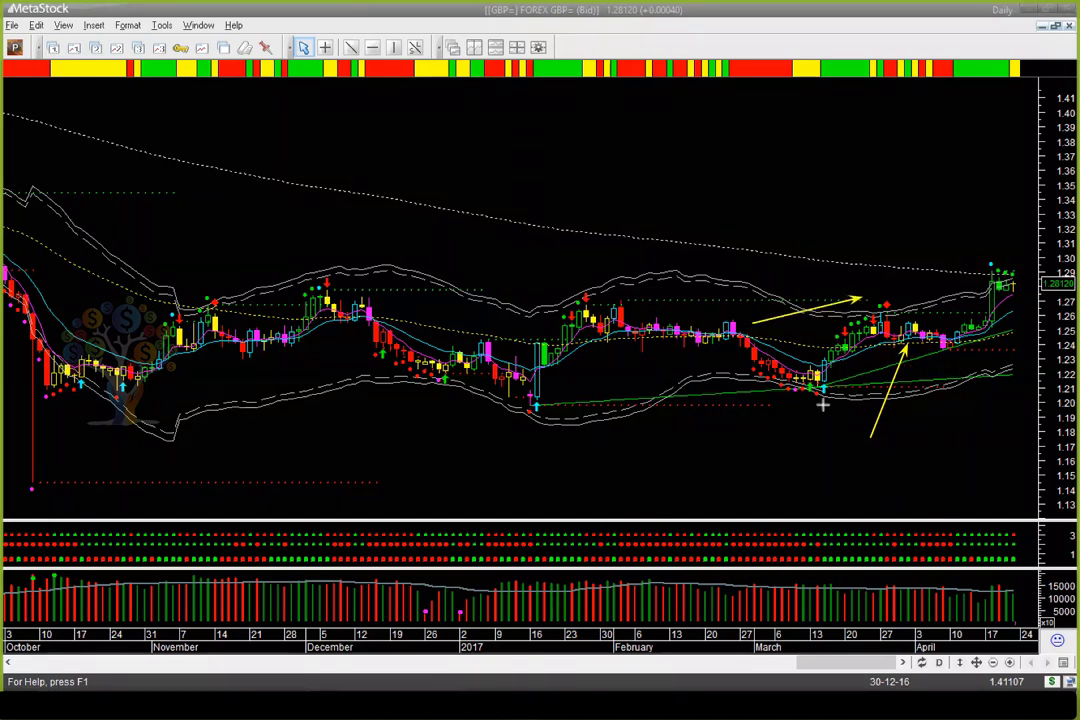
left_click_drag(823, 404, 891, 350)
left_click_drag(991, 406, 955, 345)
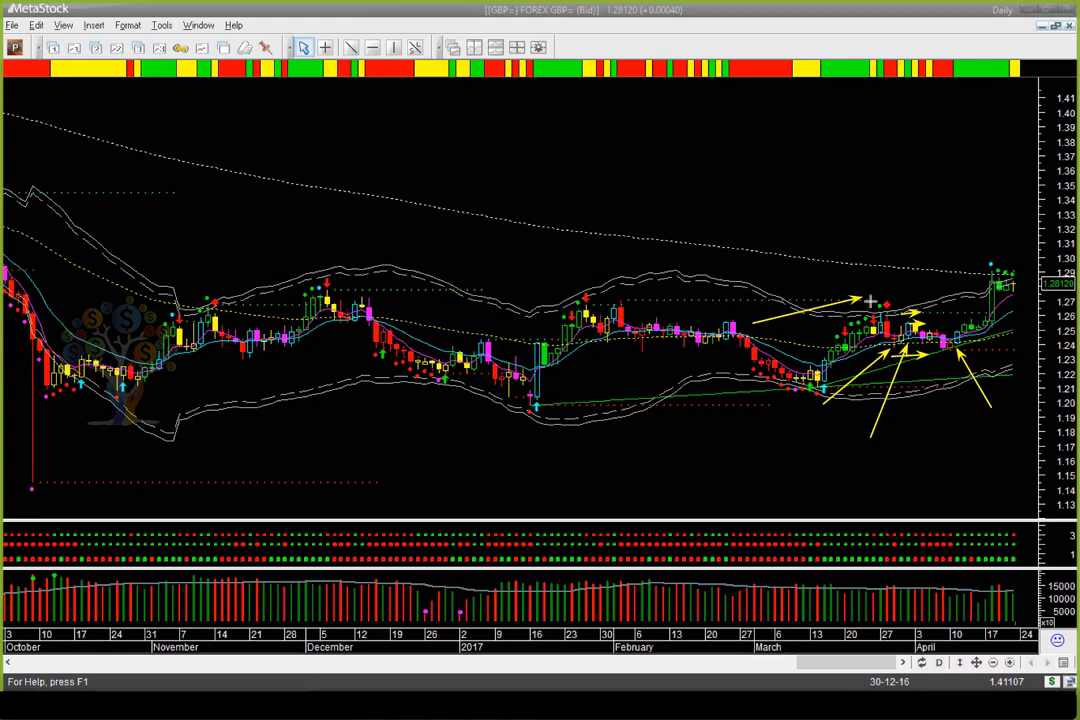
key("e")
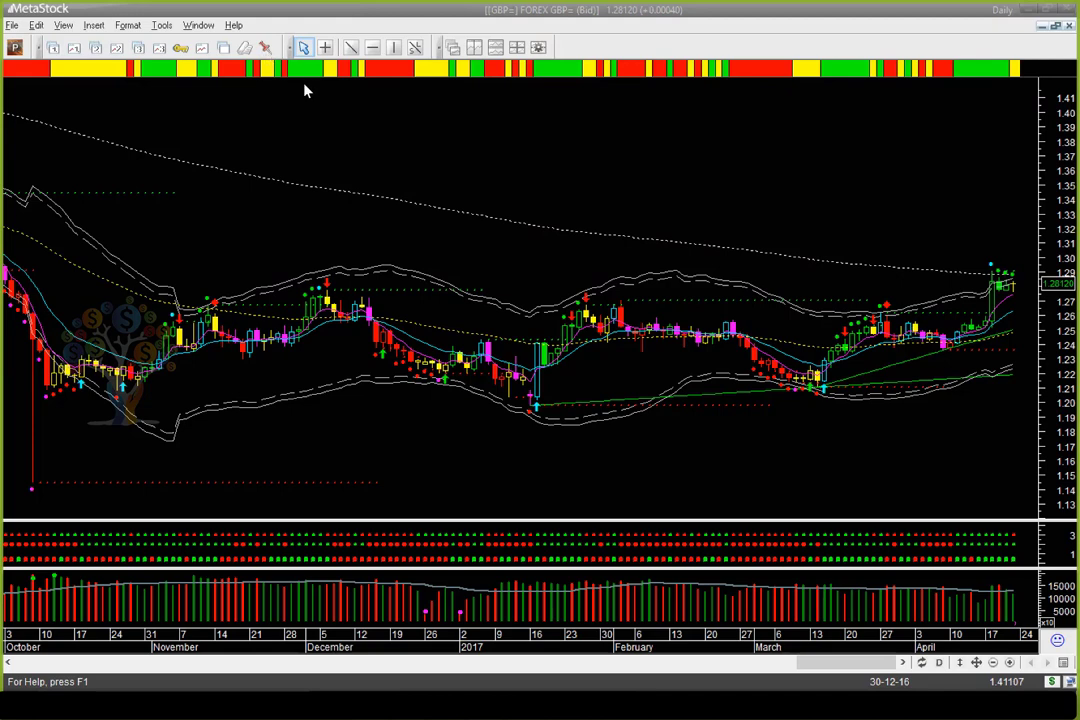
Bring up the GBP= Chart1 view zoomed to January–April, and mark the early-April candle and the horizontal levels around it with arrows
left_click(265, 49)
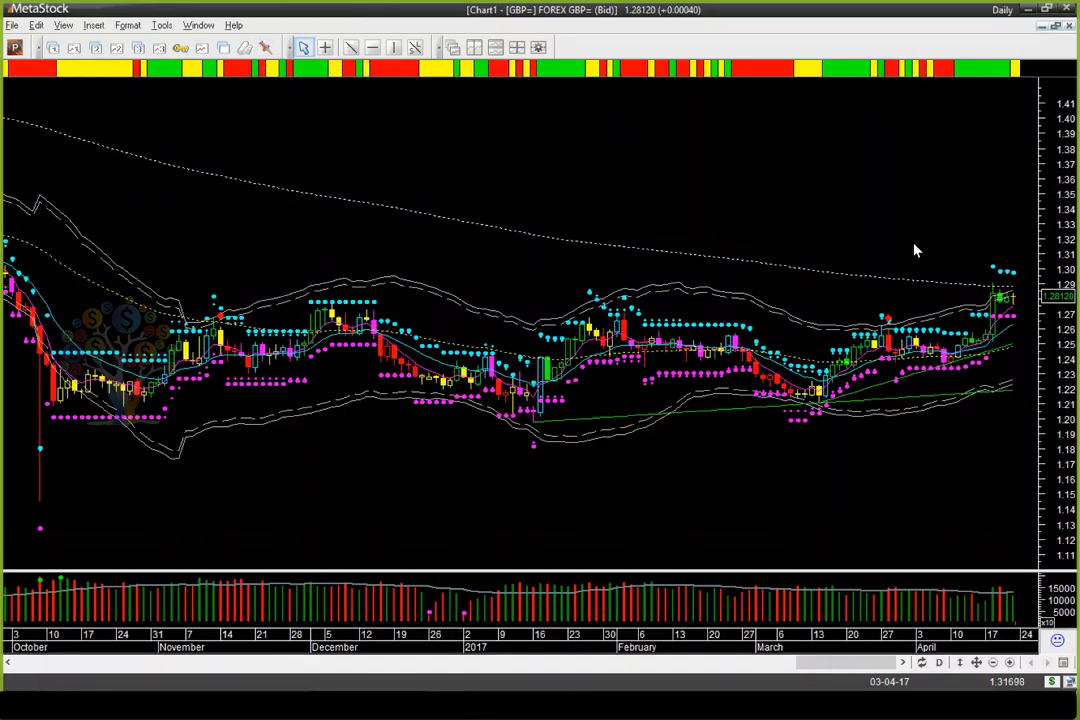
scroll(914, 250, "up", 2)
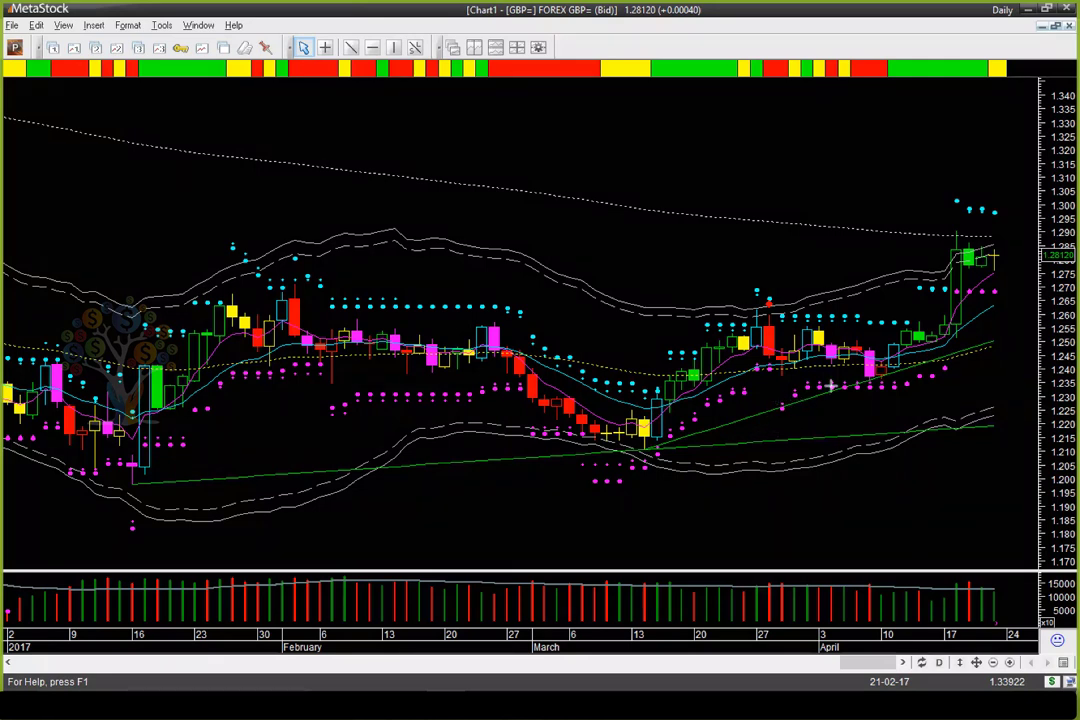
mouse_move(784, 272)
left_mouse_down()
mouse_move(808, 327)
mouse_move(897, 330)
left_mouse_up()
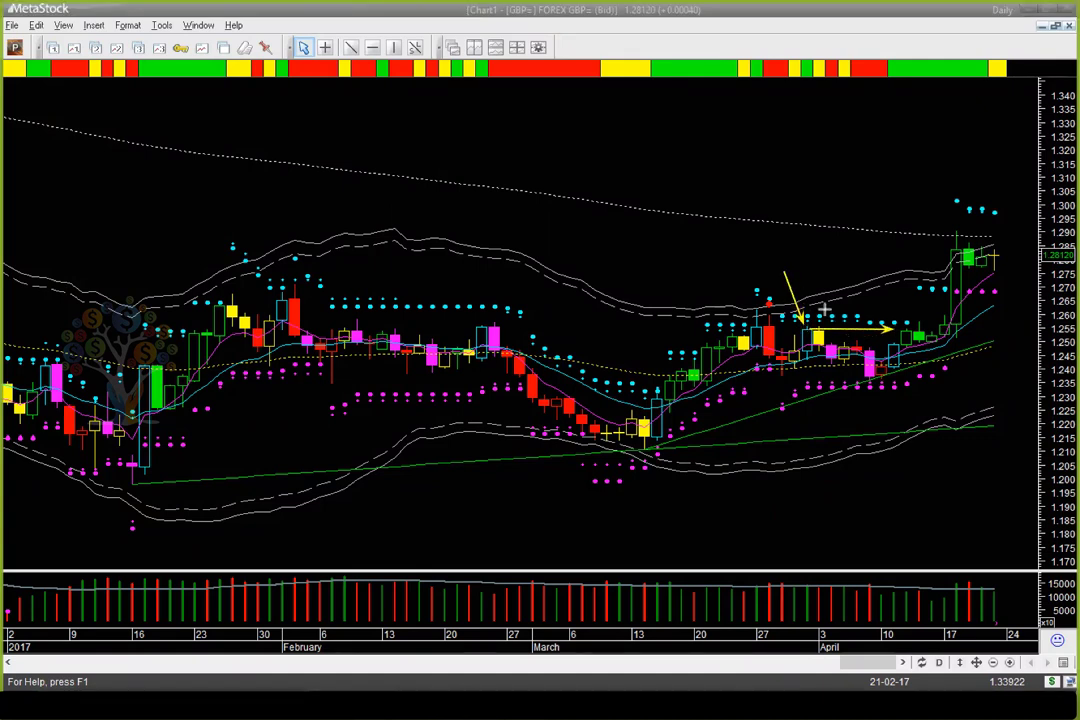
left_click_drag(808, 304, 887, 301)
left_click_drag(808, 388, 927, 387)
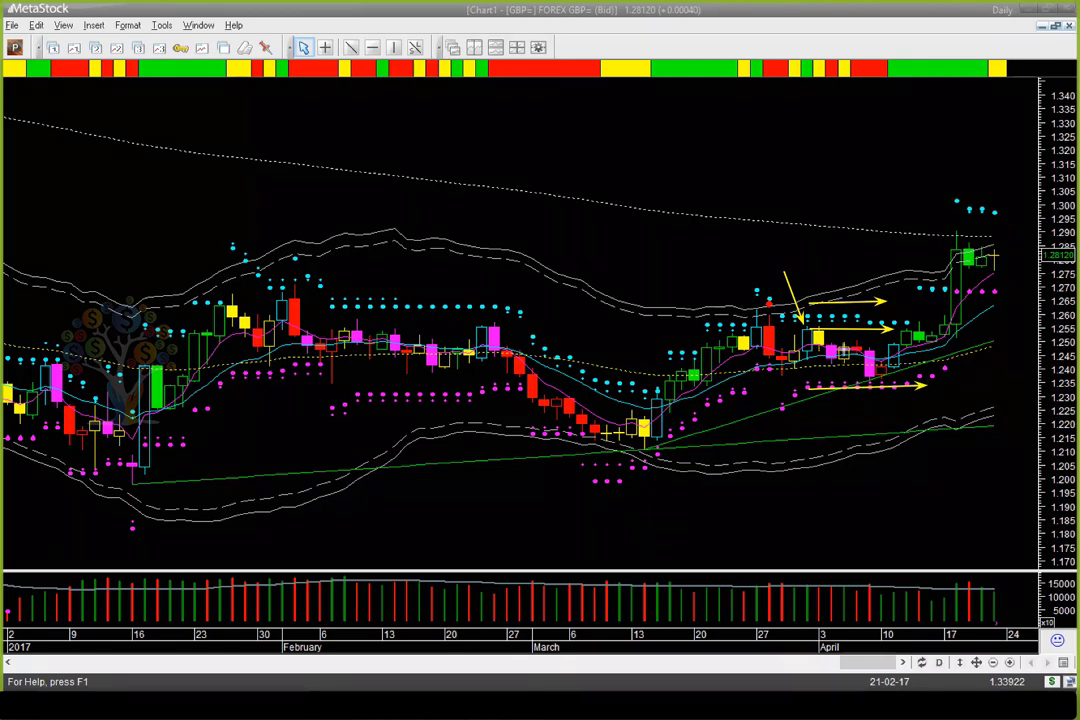
Add a horizontal arrow toward the mid-April breakout candle and vertical arrows spanning the early-April levels, and clear all arrows
left_click_drag(901, 297, 965, 297)
left_click_drag(814, 330, 814, 393)
left_click_drag(823, 303, 823, 328)
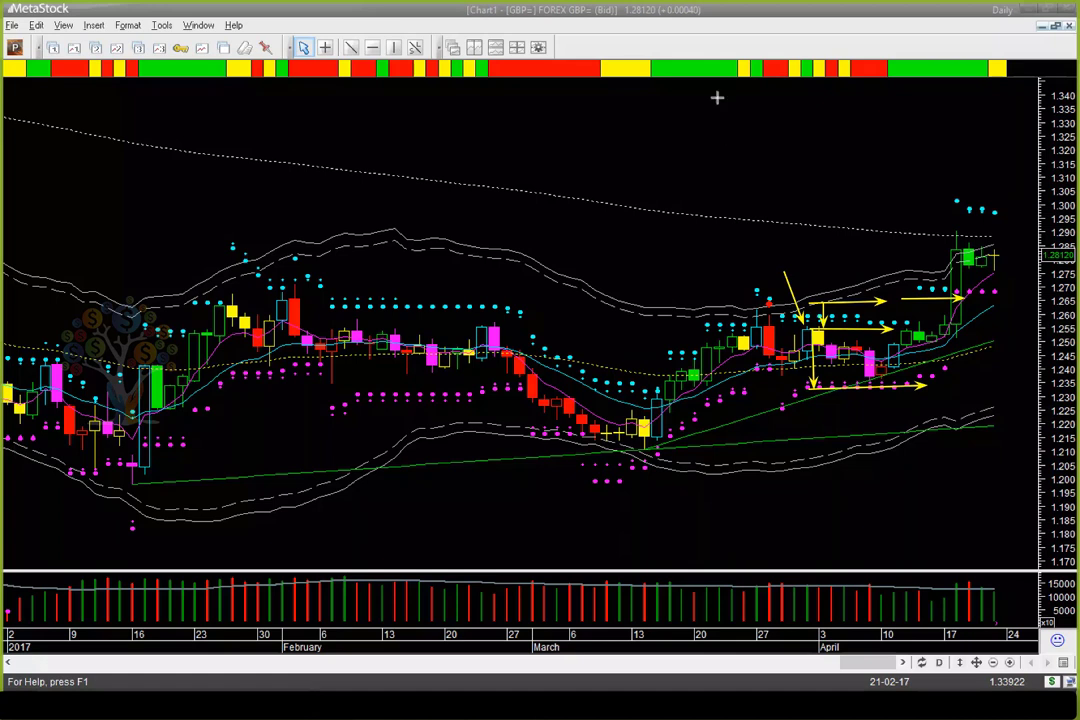
key("e")
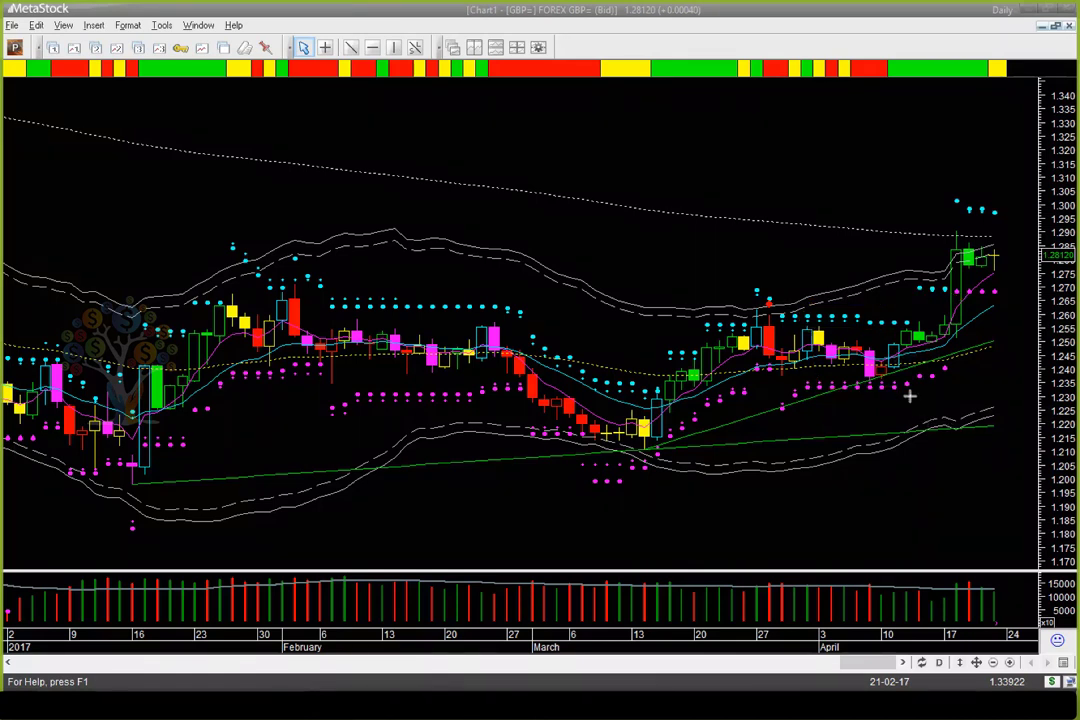
Mark the rebound candle after the April low and the levels above and below it with arrows, and return to the original GBP= chart
left_click_drag(958, 405, 907, 367)
left_click_drag(852, 390, 923, 387)
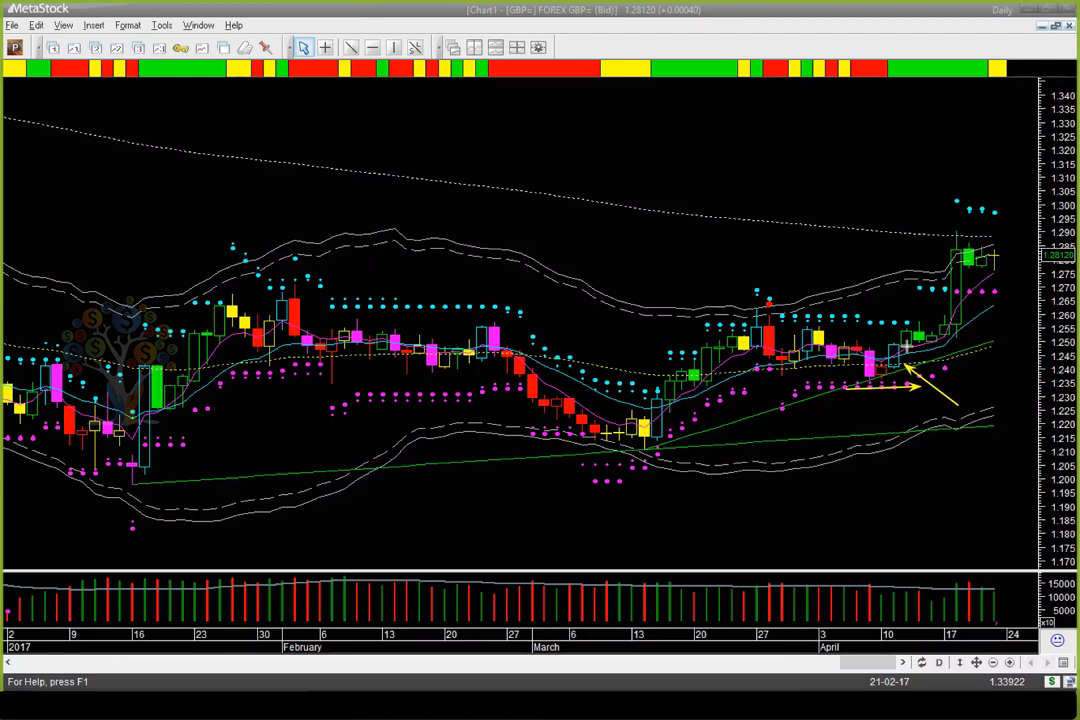
left_click_drag(901, 347, 950, 346)
mouse_move(875, 281)
left_mouse_down()
mouse_move(936, 281)
mouse_move(894, 327)
mouse_move(898, 386)
left_mouse_up()
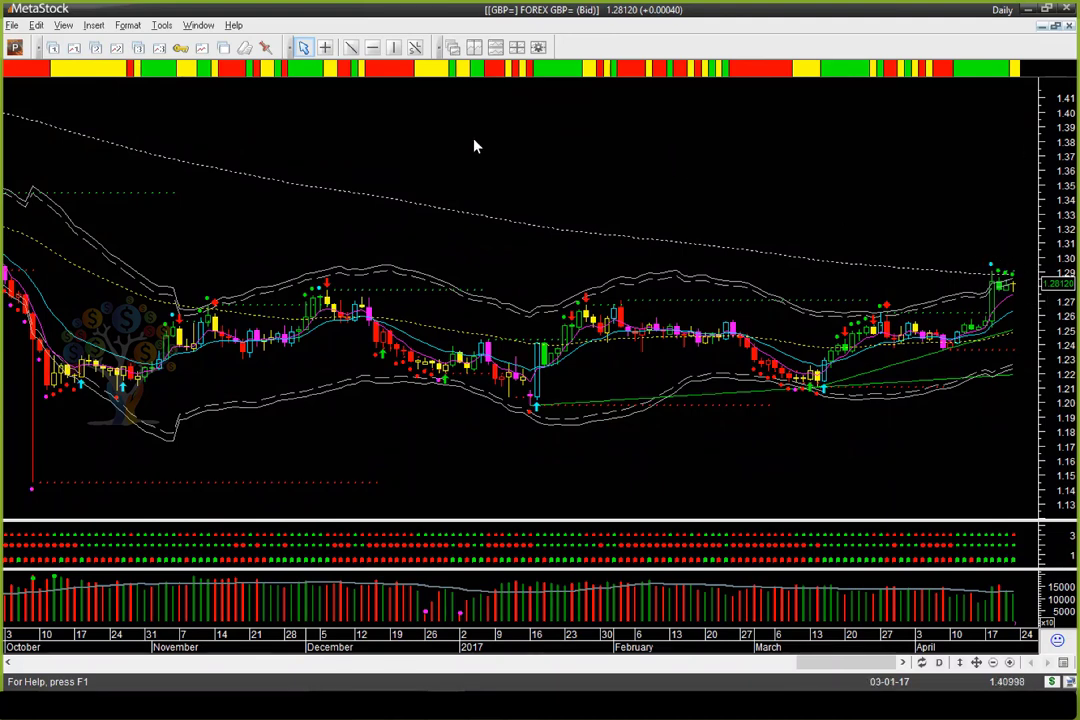
Draw arrows to the latest GBP= candles, along the falling dotted average and across the horizontal resistance from the December high
left_click_drag(962, 188, 1005, 270)
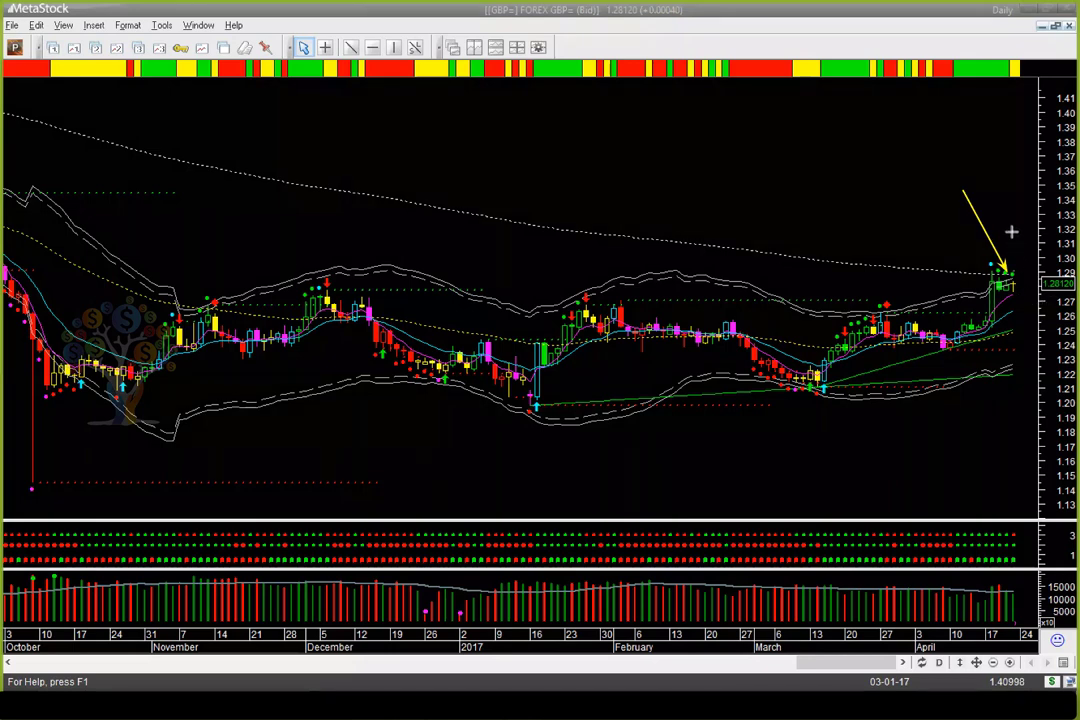
left_click_drag(1011, 232, 1013, 270)
left_click_drag(844, 258, 990, 271)
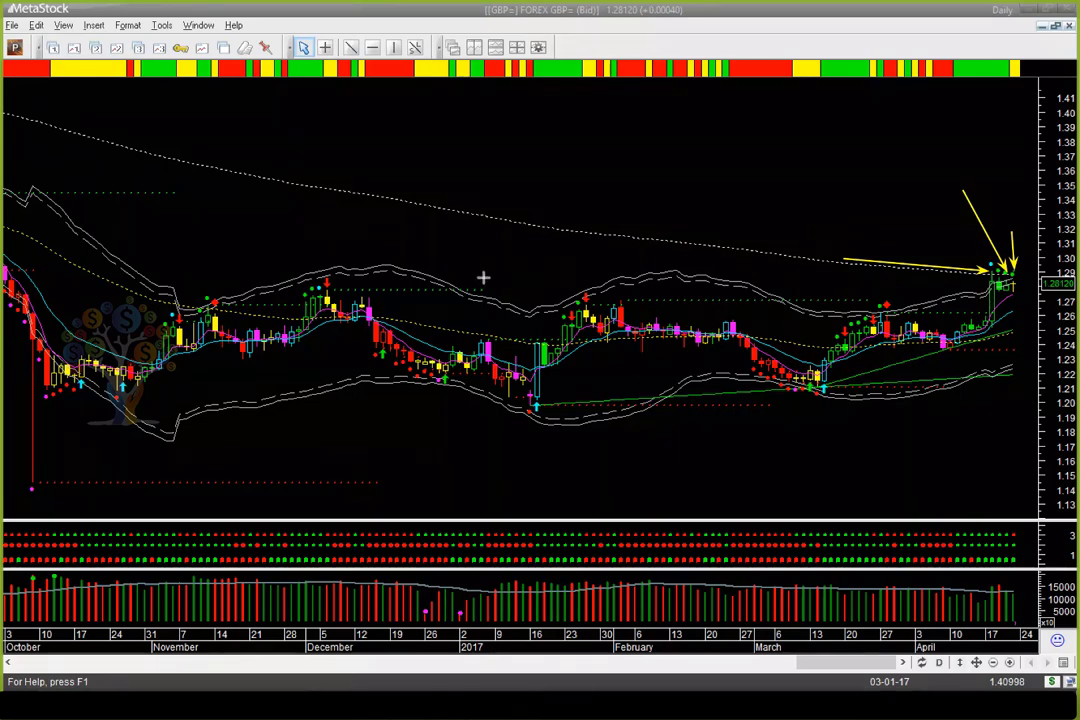
mouse_move(493, 288)
left_mouse_down()
mouse_move(740, 298)
mouse_move(1003, 287)
left_mouse_up()
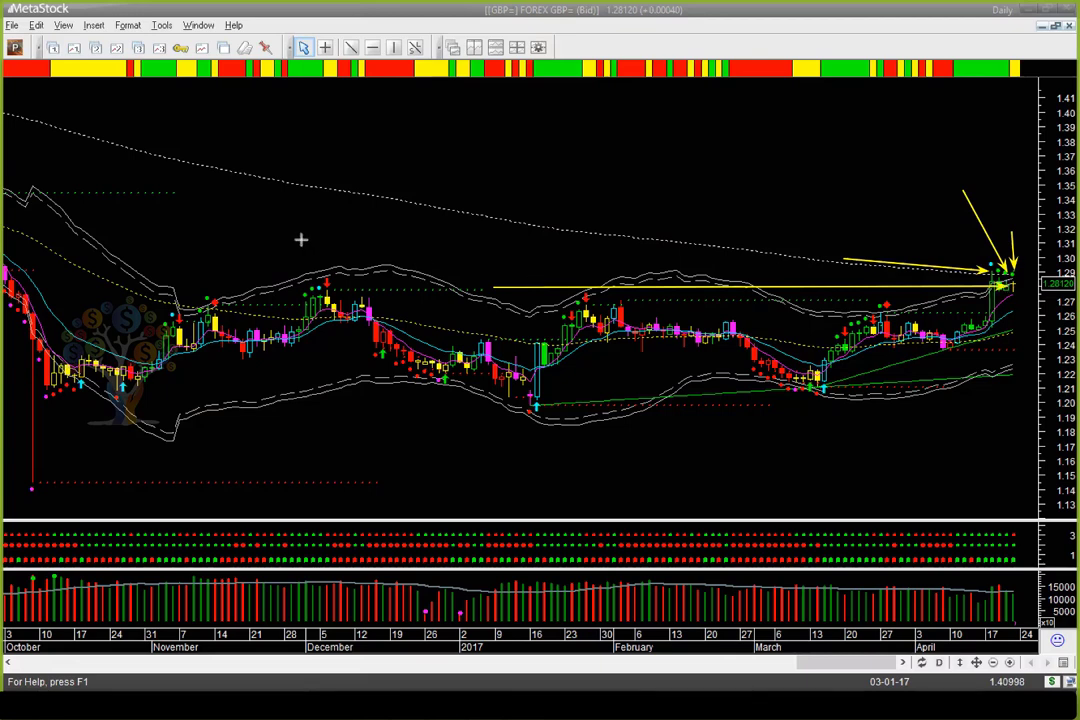
Mark the GBP= December high and its date, the November high, the latest candle and the rising support with arrows, and clear them
left_click_drag(298, 238, 324, 271)
left_click_drag(313, 505, 331, 624)
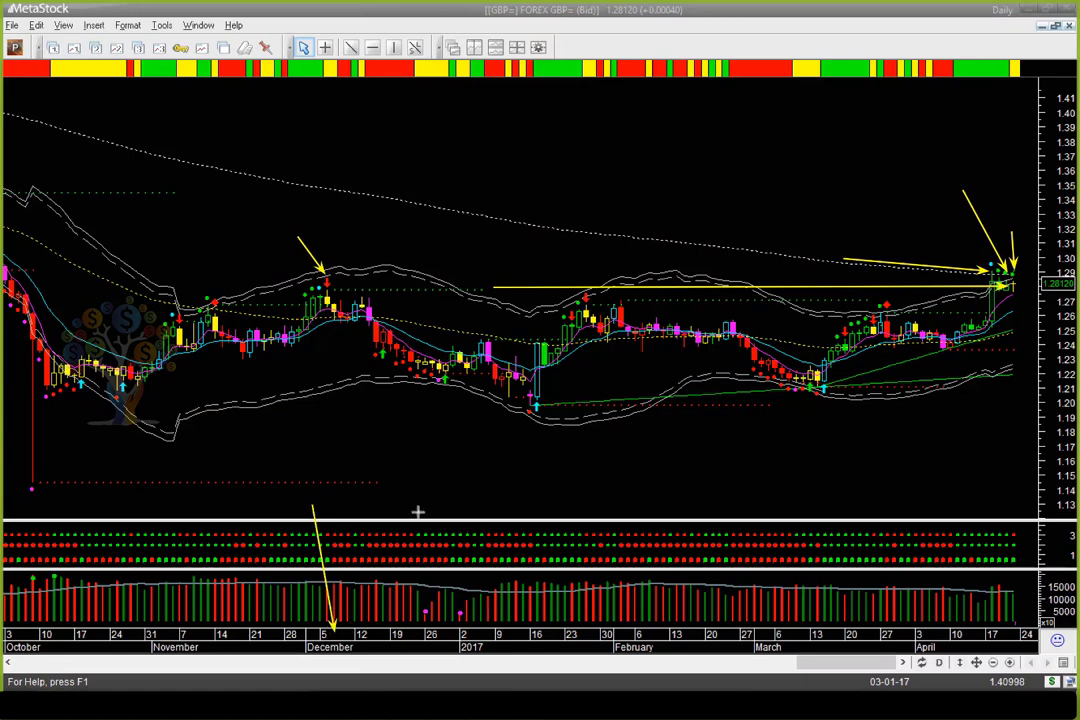
left_click_drag(361, 242, 222, 291)
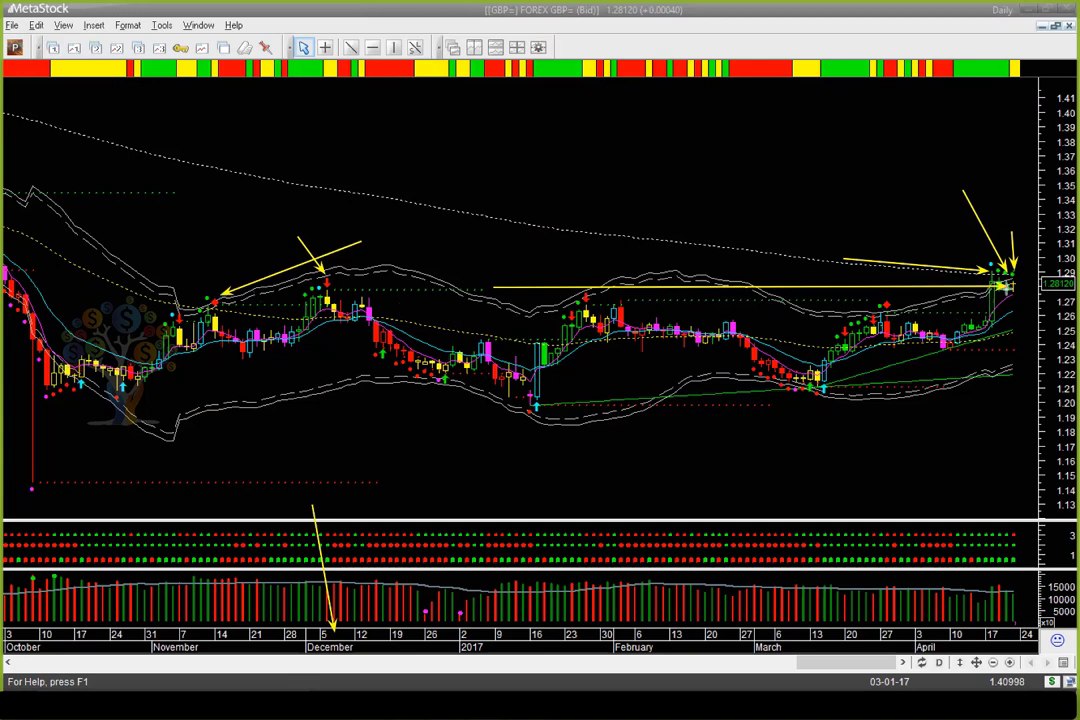
left_click_drag(1026, 264, 1026, 281)
left_click_drag(878, 380, 1027, 321)
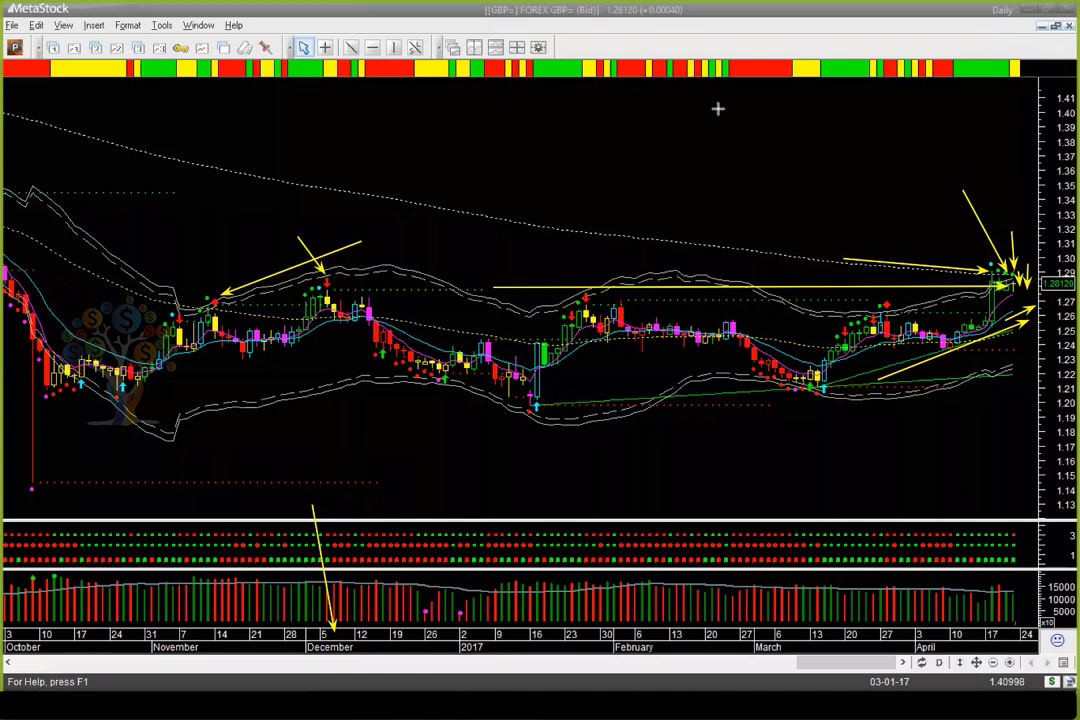
key("e")
key("Escape")
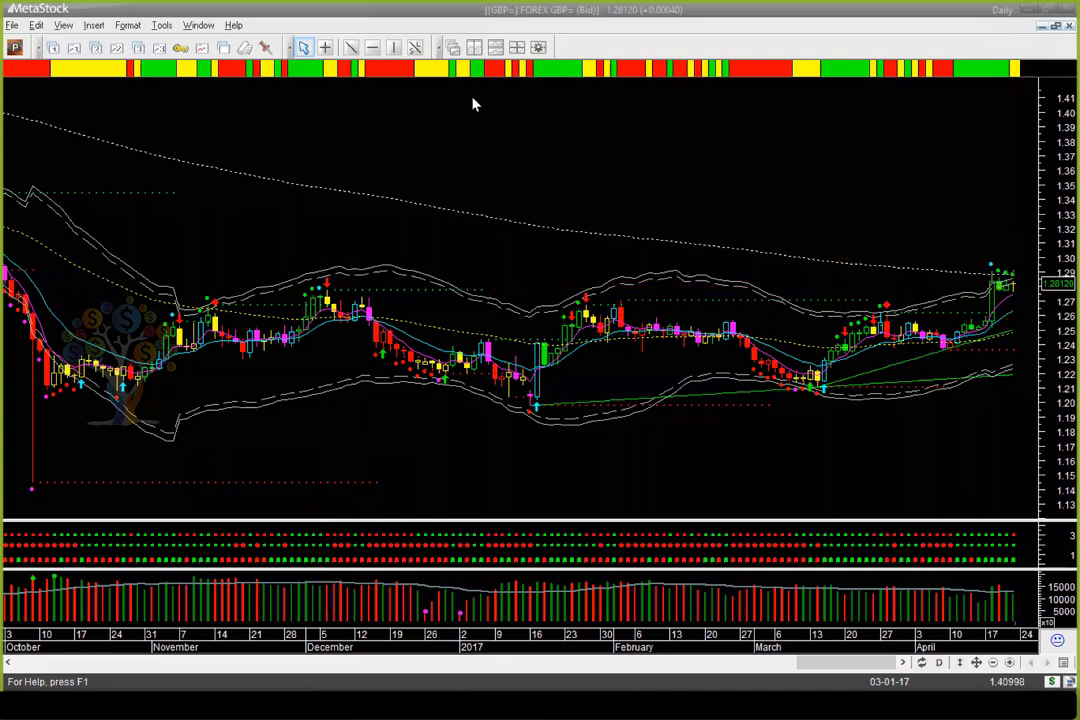
Bring up the FOREX AUD= daily chart, and mark the March peak and the falling resistance from the November high with arrows
left_click(496, 157)
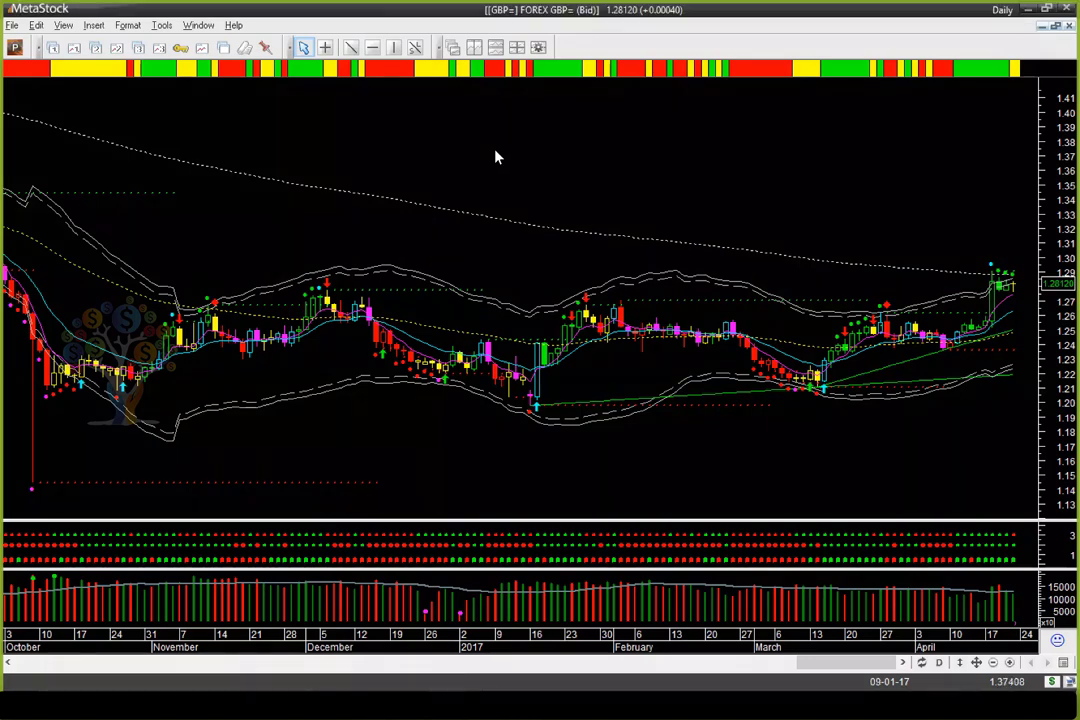
key("a")
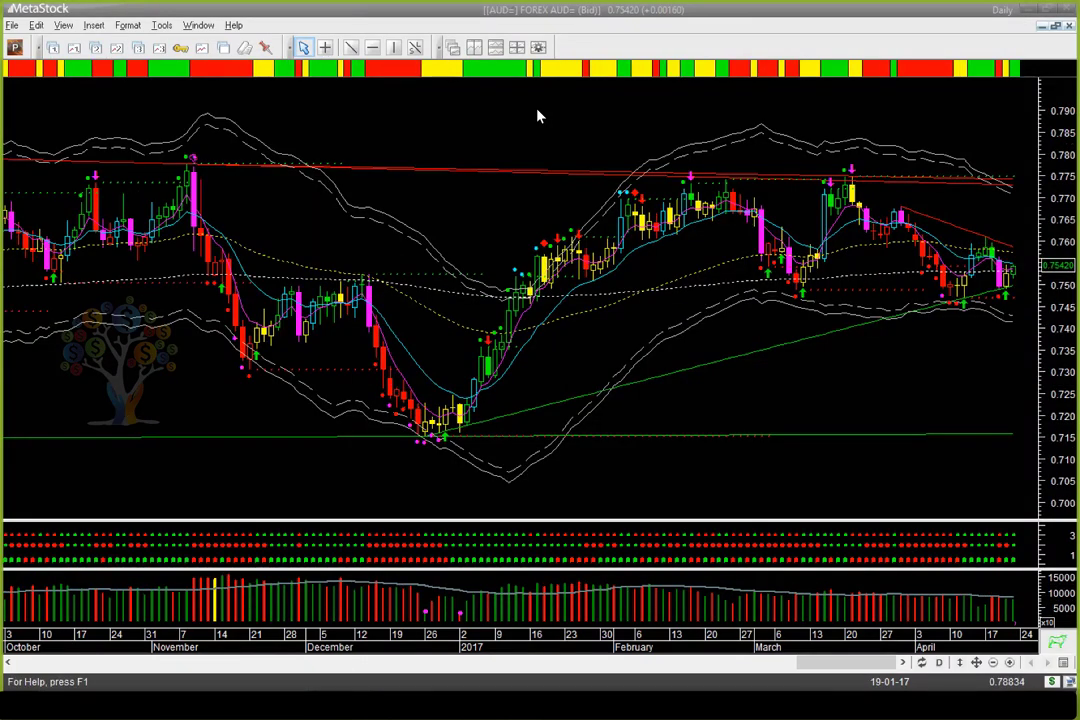
key("ctrl+2")
left_click_drag(928, 118, 859, 165)
left_click_drag(451, 162, 816, 171)
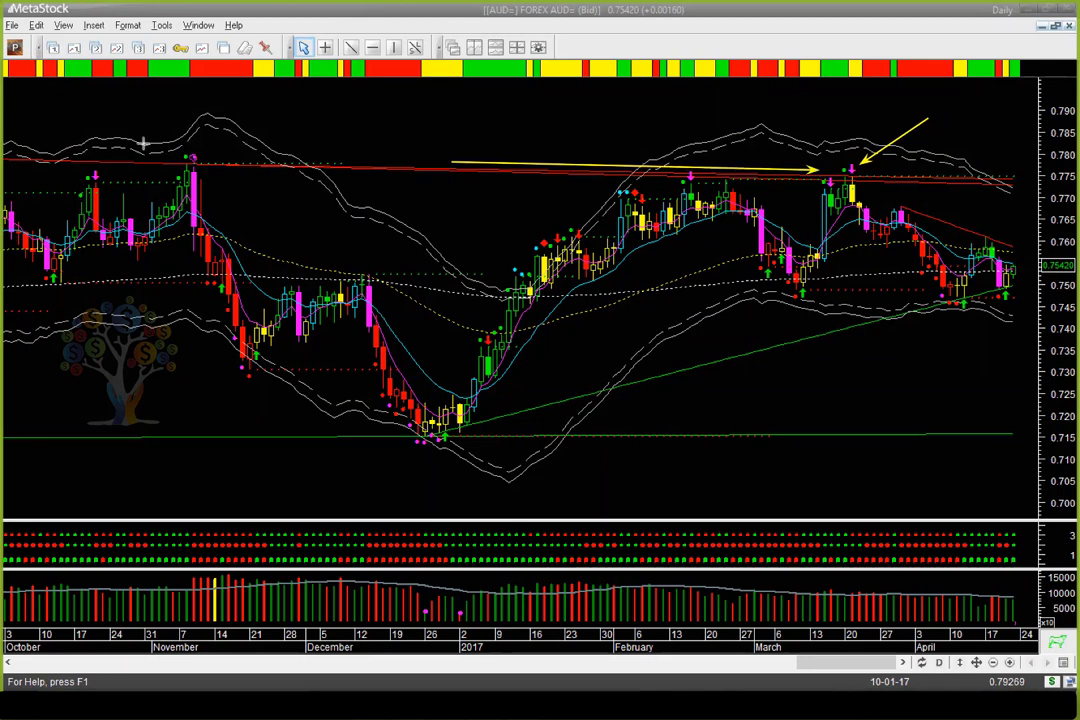
left_click_drag(20, 152, 195, 157)
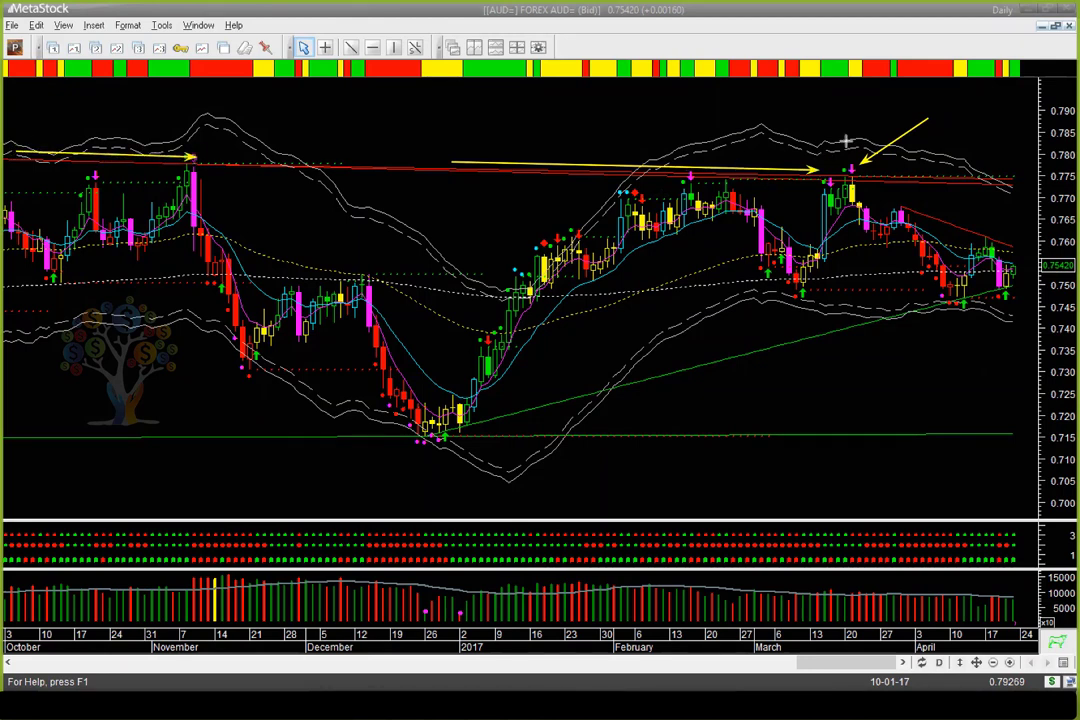
Add arrows at the AUD= March peak and the lower high at the end of March, and clear all arrows
left_click_drag(849, 137, 851, 163)
left_click_drag(988, 128, 908, 209)
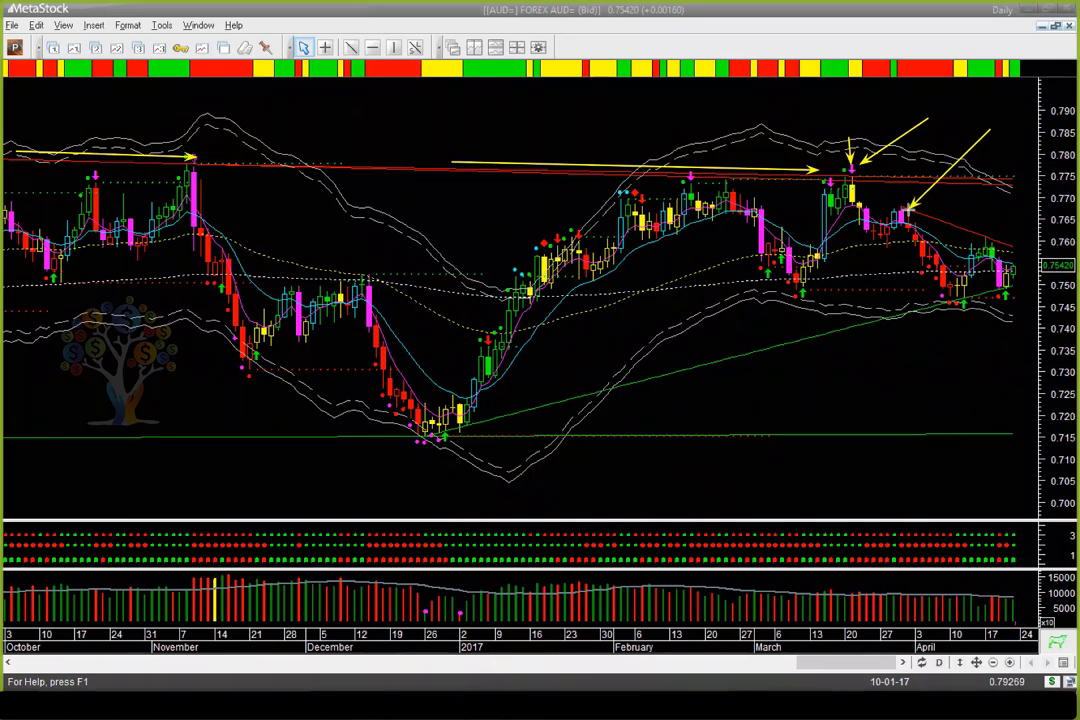
left_click_drag(889, 185, 870, 207)
key("e")
Draw arrows from the AUD= March peak to the lower high and down to the April low, and clear them
left_click_drag(857, 162, 908, 203)
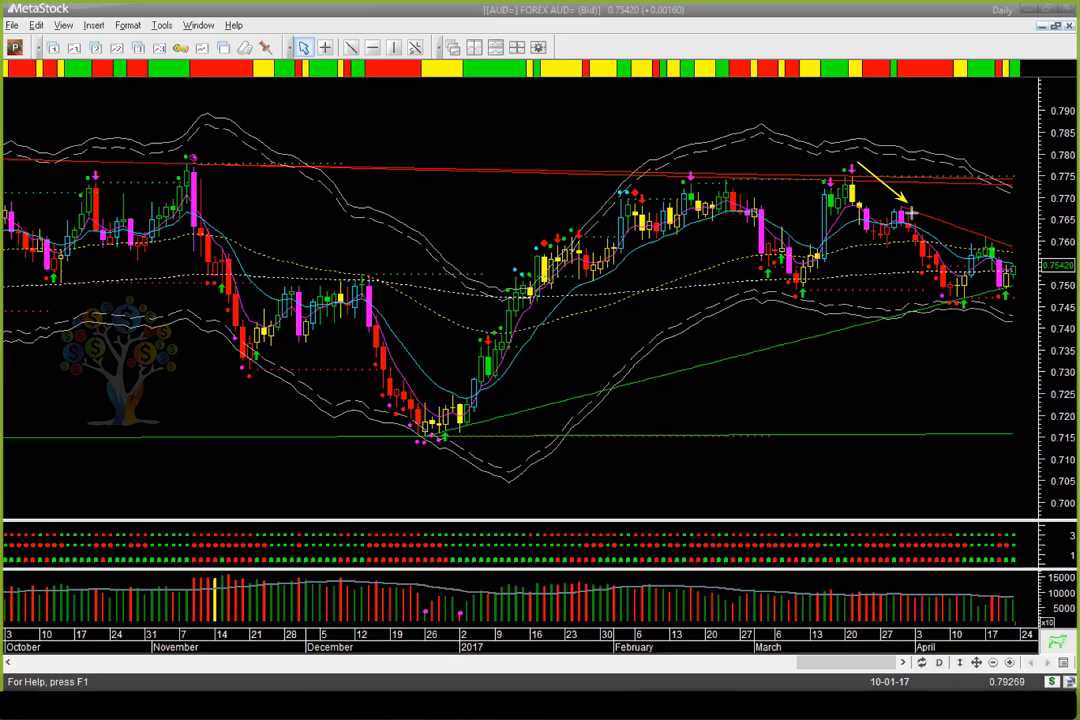
left_click_drag(911, 213, 951, 276)
left_click_drag(946, 174, 908, 205)
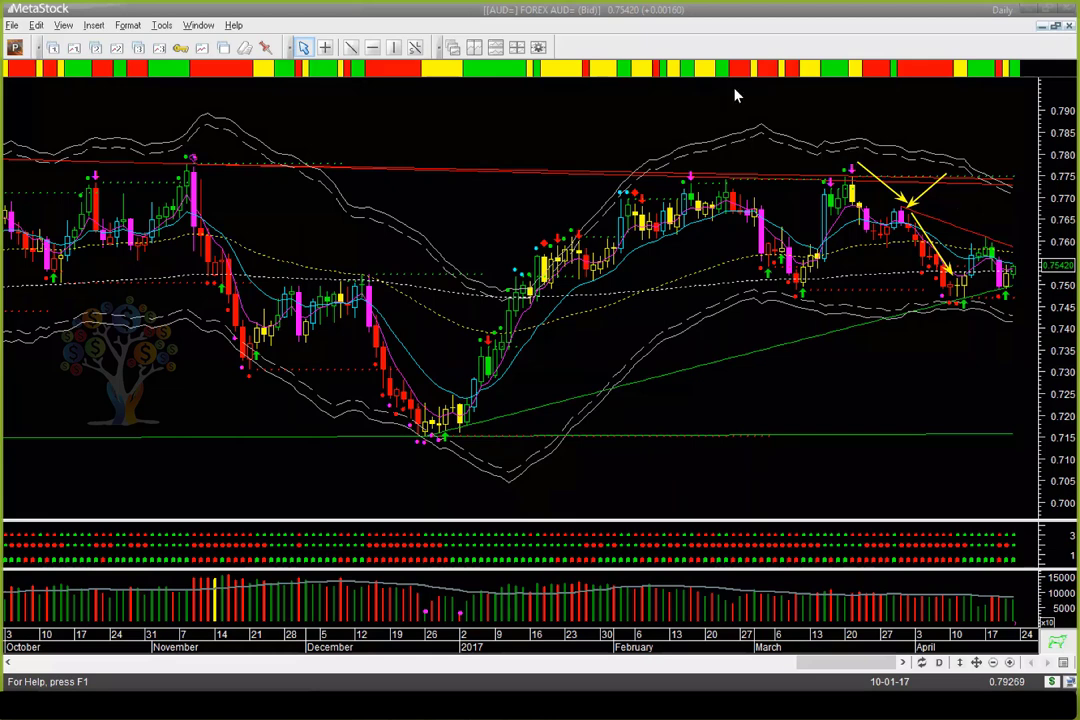
key("Escape")
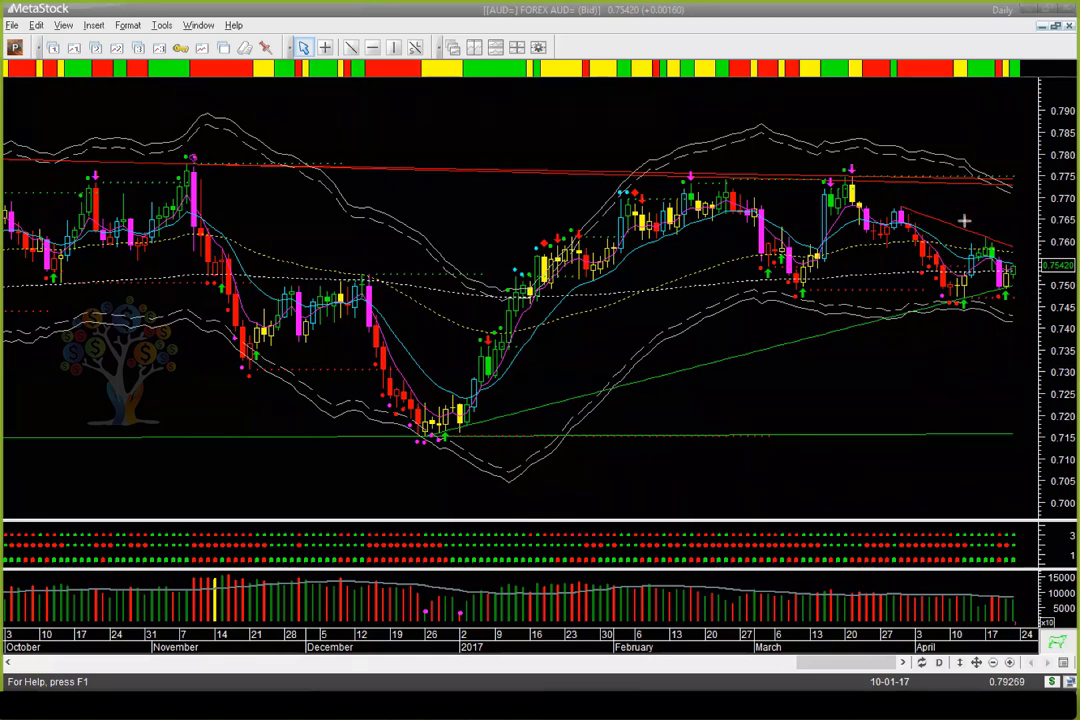
Draw converging arrows around the latest AUD= candles, along the falling resistance and the rising support, and clear them
left_click_drag(1006, 234, 1030, 248)
left_click_drag(948, 321, 1031, 284)
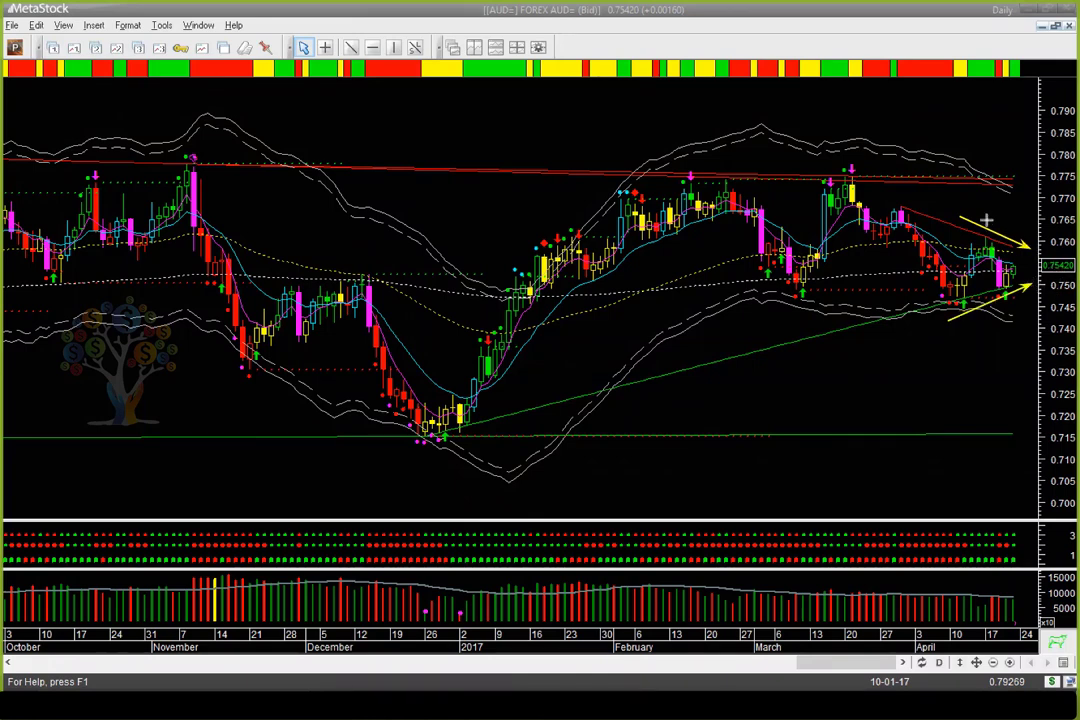
left_click_drag(984, 220, 1030, 246)
left_click_drag(974, 328, 1036, 299)
left_click(716, 118)
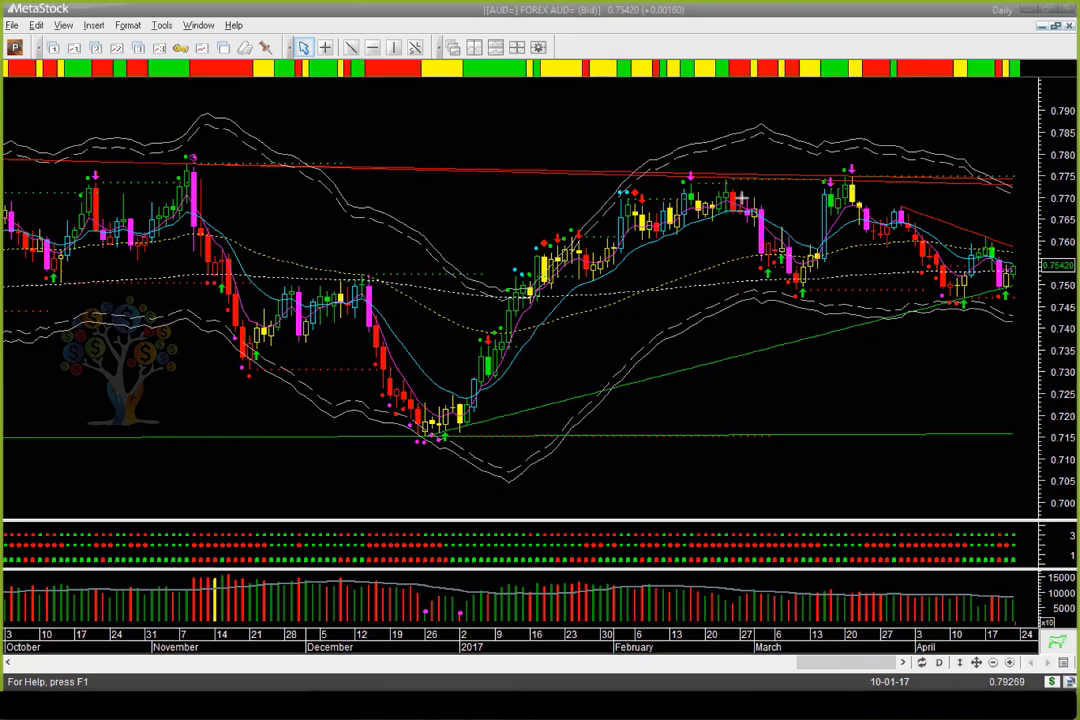
Bring up the S&P/ASX 200 (.AXJO) daily chart, and draw arrows along its rising trend and at the April peak and late-March low
type("axjo")
key("Return")
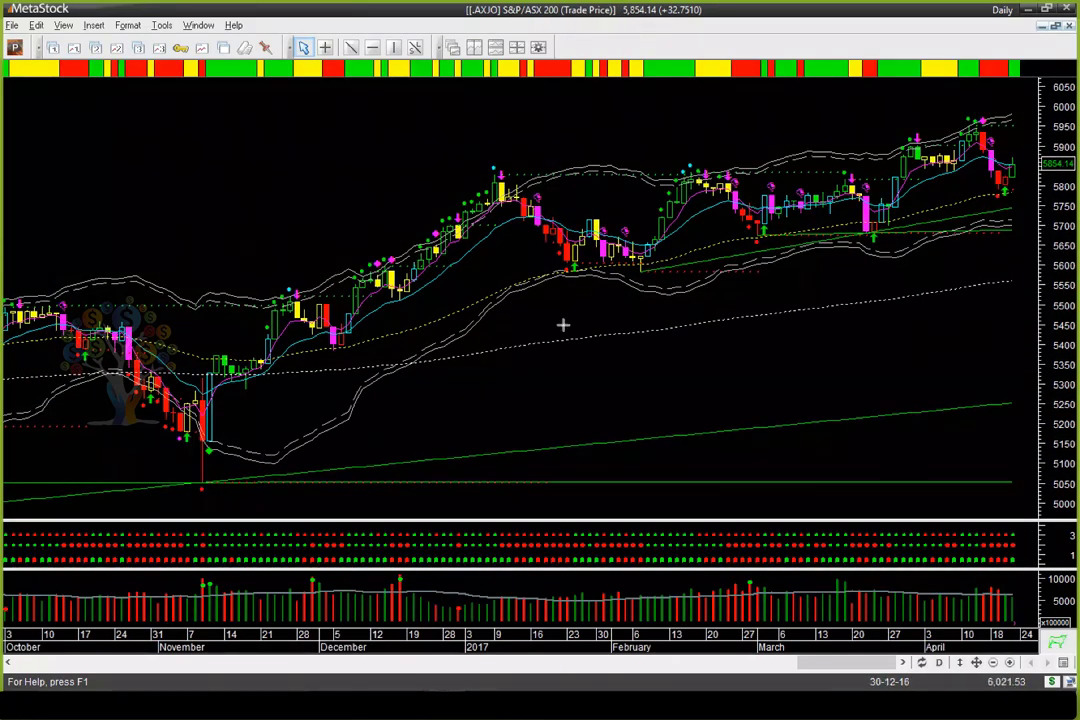
left_click_drag(563, 323, 925, 243)
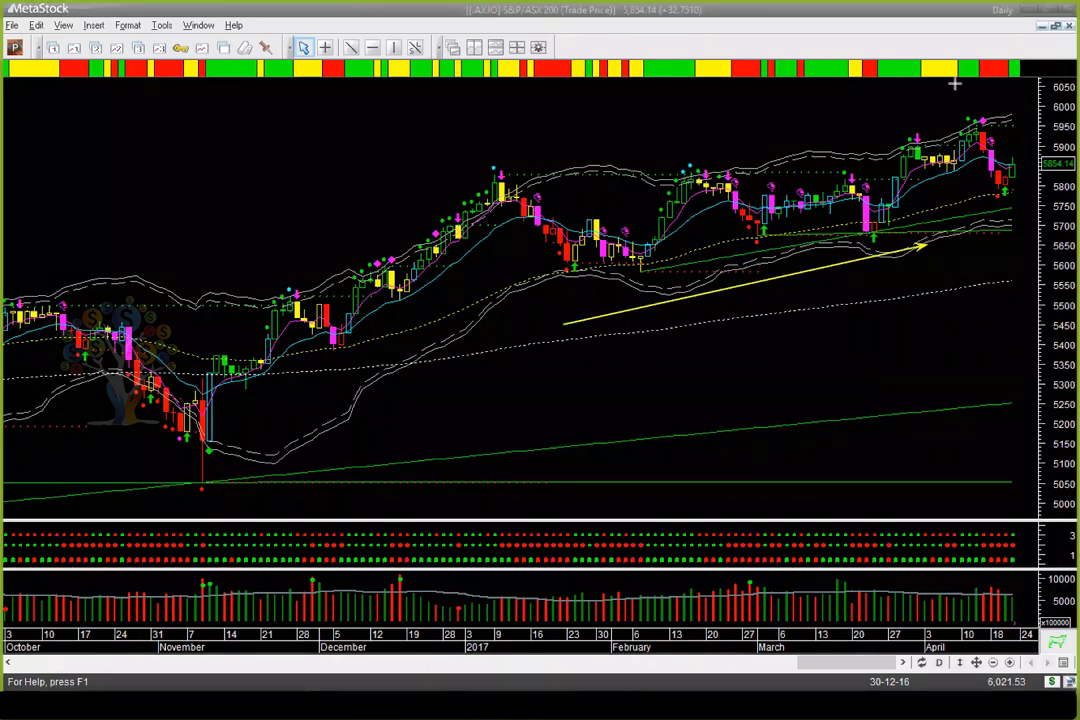
left_click_drag(955, 84, 982, 117)
left_click_drag(998, 88, 985, 116)
left_click(933, 345)
left_click_drag(899, 270, 880, 248)
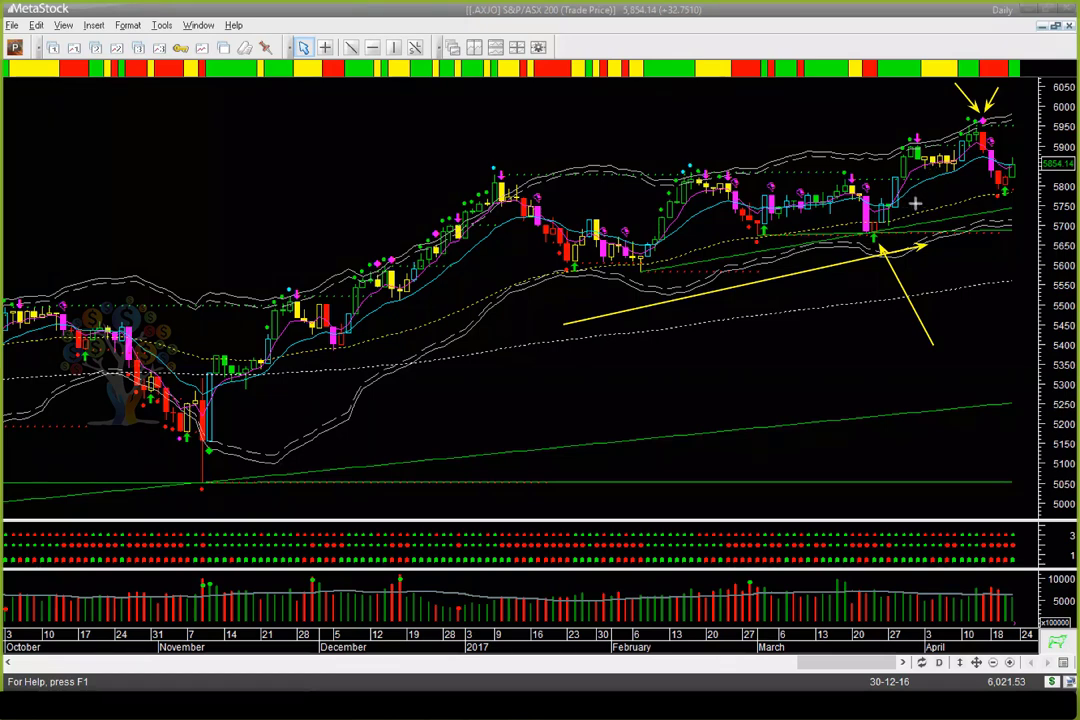
Add arrows around the S&P/ASX 200 climb from late March to the April peak and the decline from it, and clear all arrows
left_click_drag(909, 207, 960, 178)
left_click_drag(871, 132, 903, 147)
left_click_drag(857, 155, 889, 176)
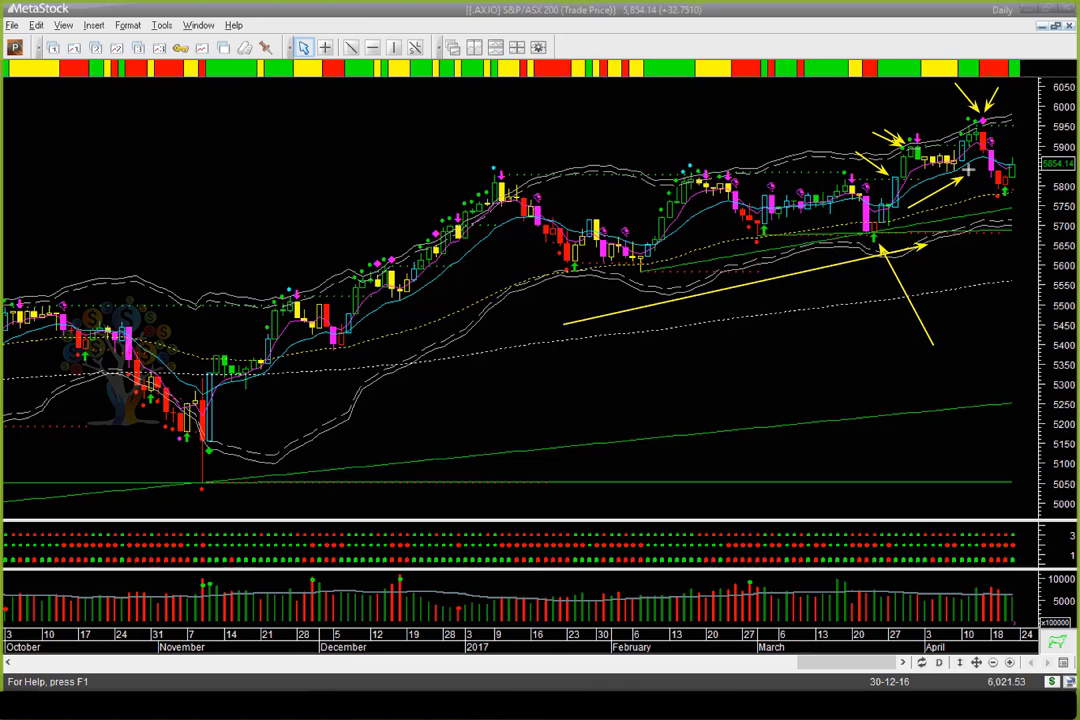
left_click_drag(968, 170, 983, 155)
left_click_drag(1016, 100, 993, 118)
left_click_drag(1019, 90, 990, 116)
left_click_drag(993, 129, 999, 156)
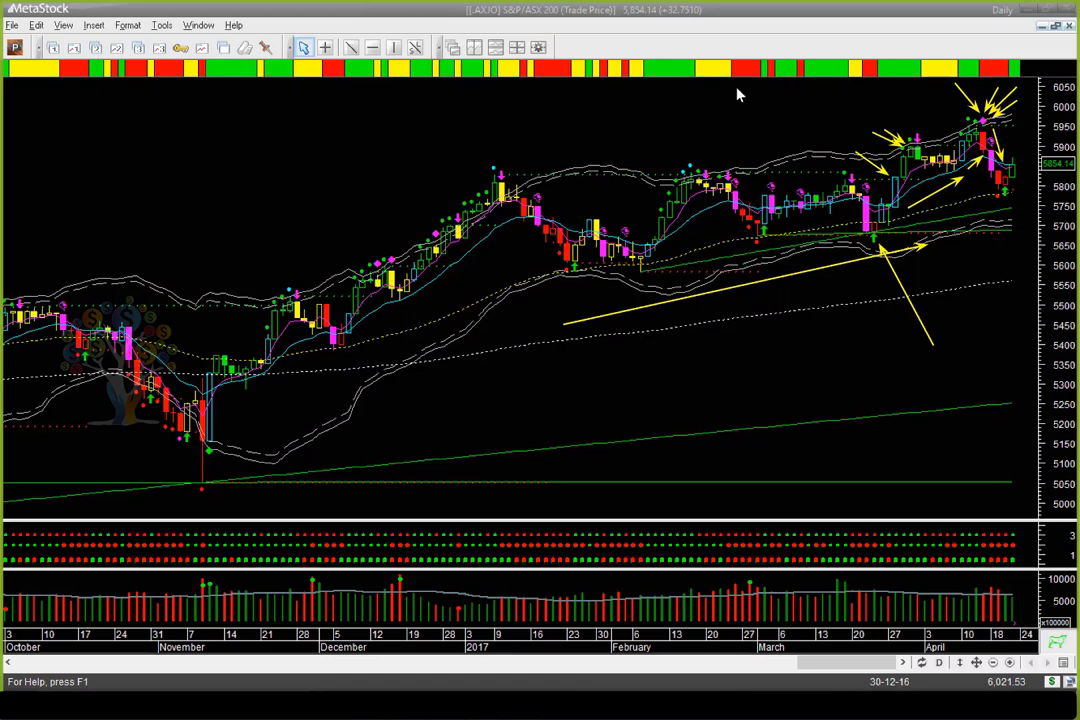
key("e")
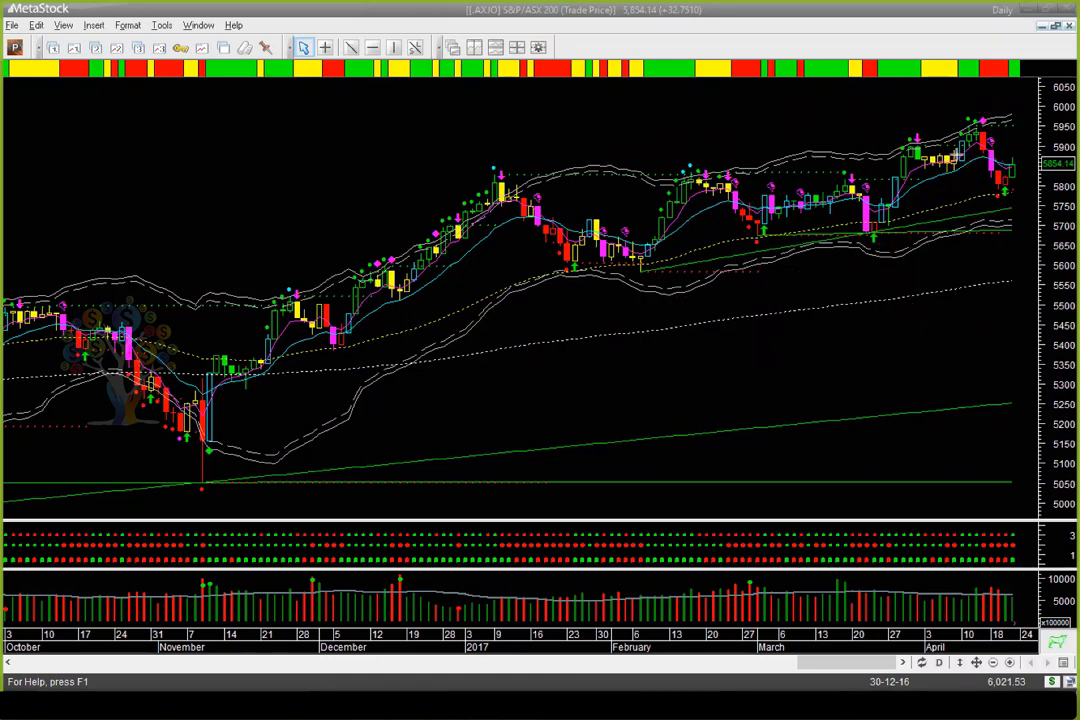
Mark the S&P/ASX 200 April peak and pullback low, and a possible rally and reversal with arrows, clearing the arrows each time
left_click(986, 110)
left_click_drag(940, 175, 988, 196)
left_click_drag(1020, 155, 1033, 172)
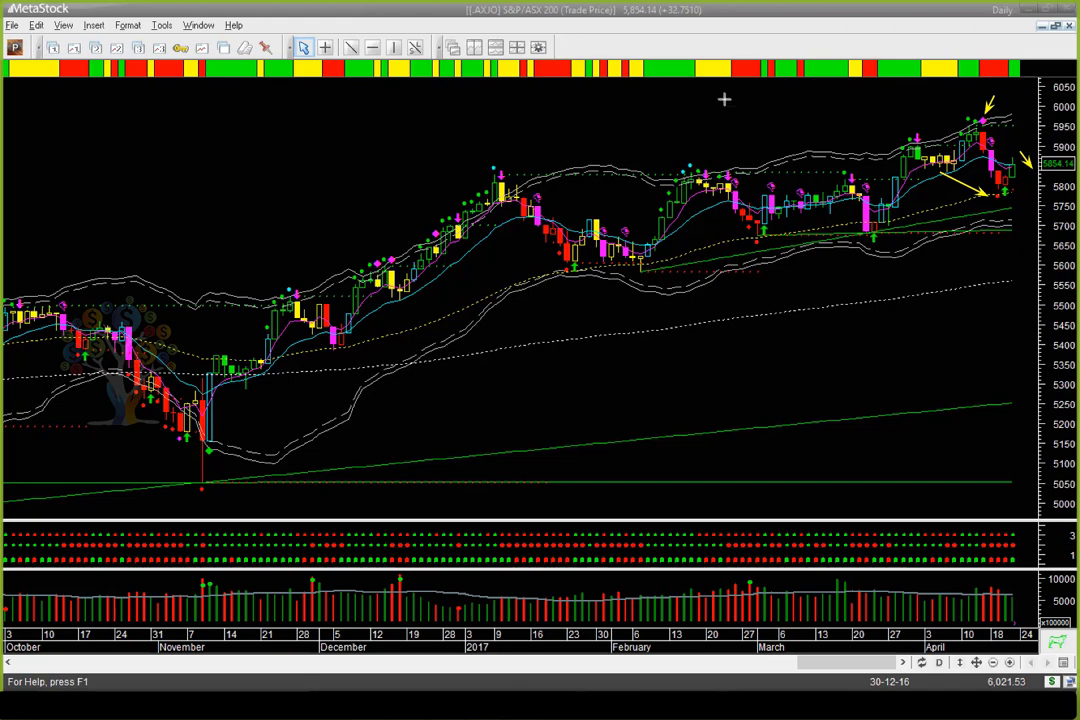
key("Escape")
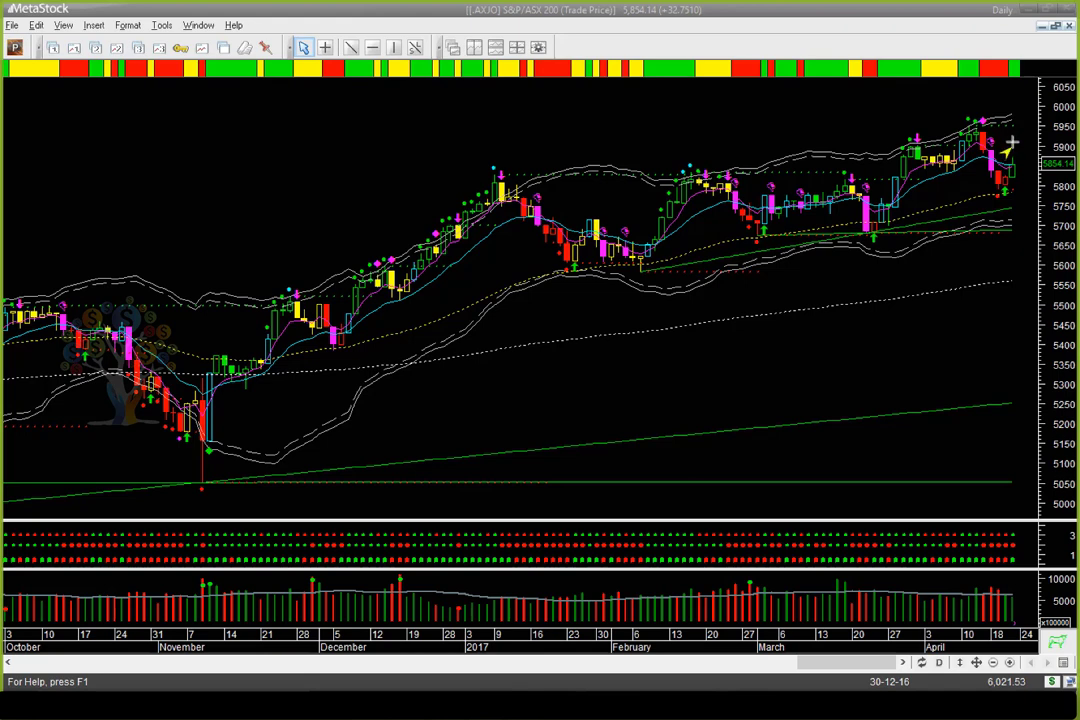
mouse_move(1005, 155)
left_mouse_down()
mouse_move(1021, 112)
mouse_move(1014, 122)
mouse_move(984, 116)
mouse_move(1034, 128)
left_mouse_up()
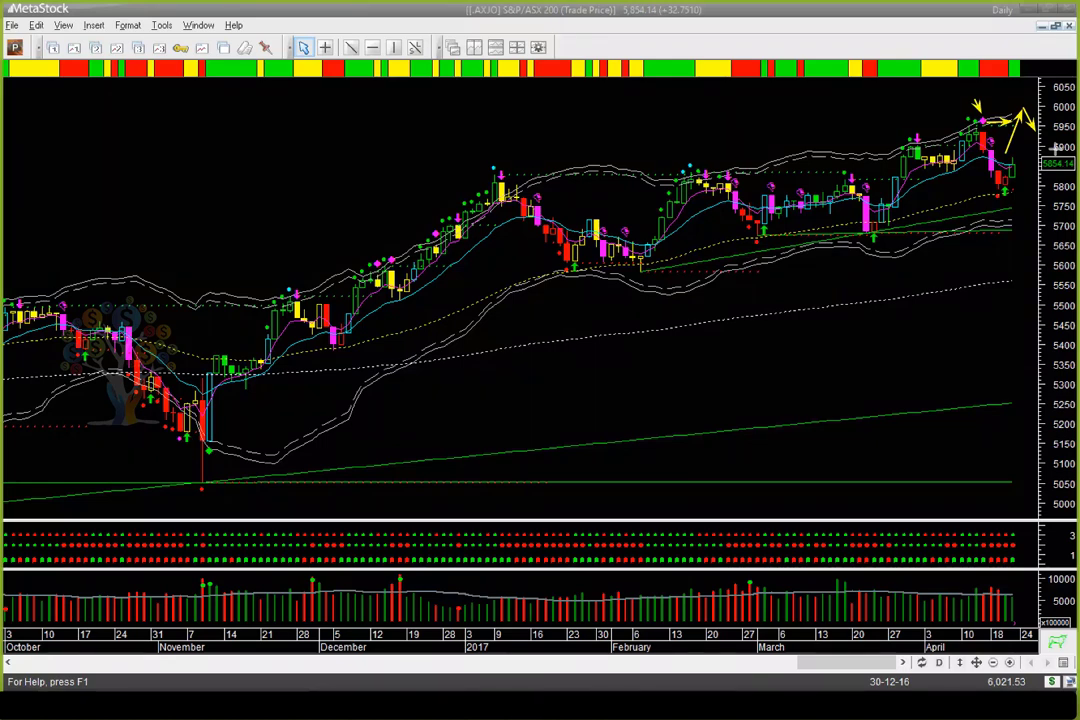
key("Escape")
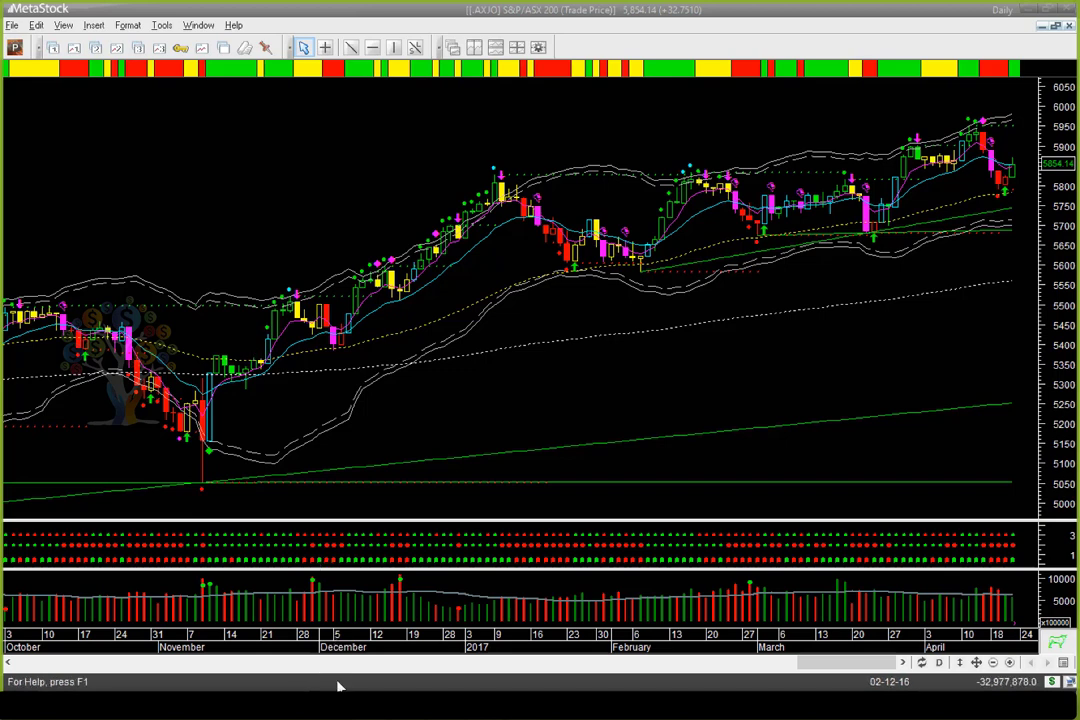
Switch to TradeStation and bring up the XLF charts, followed by the SPY weekly and daily charts
mouse_move(402, 689)
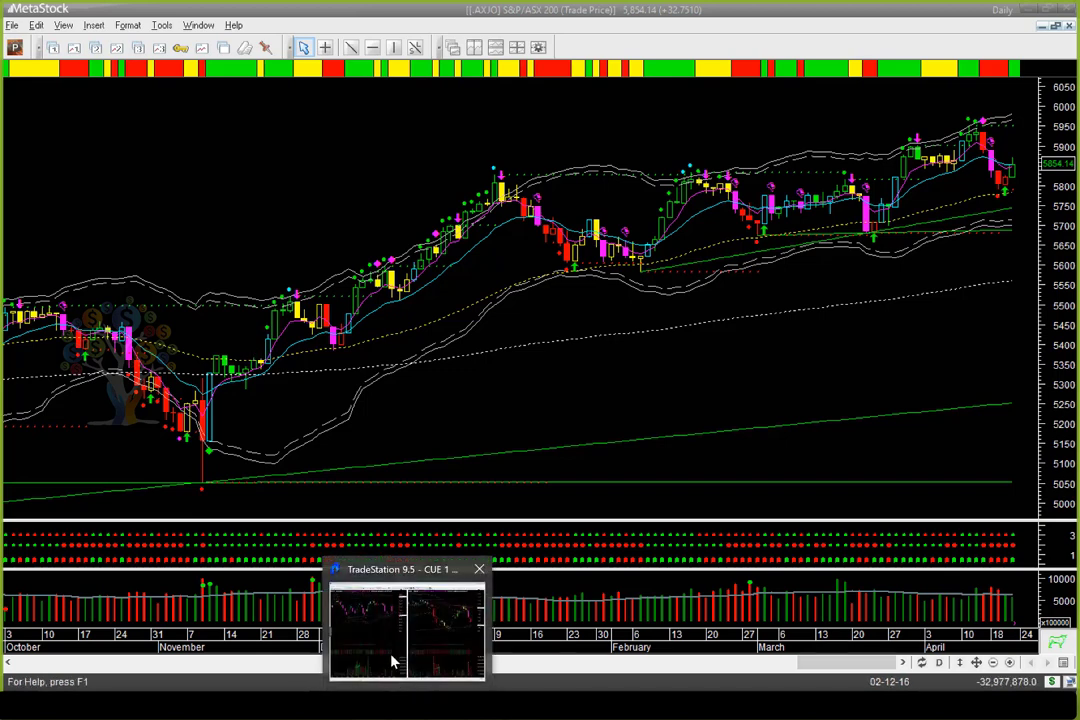
left_click(391, 661)
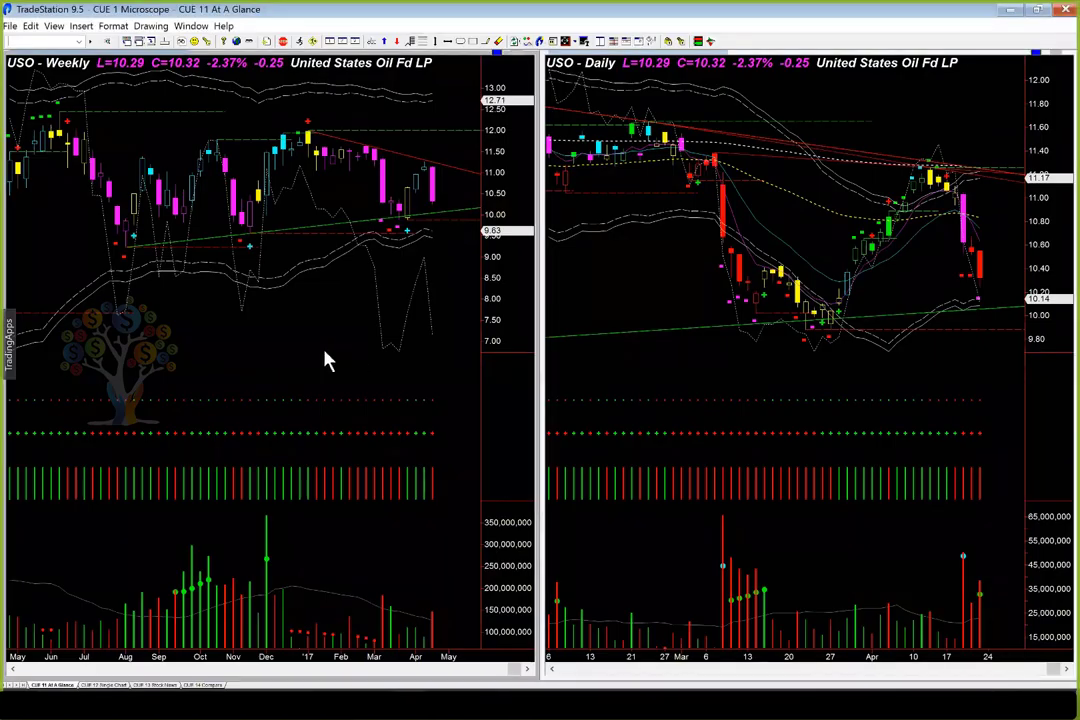
type("gld")
key("Return")
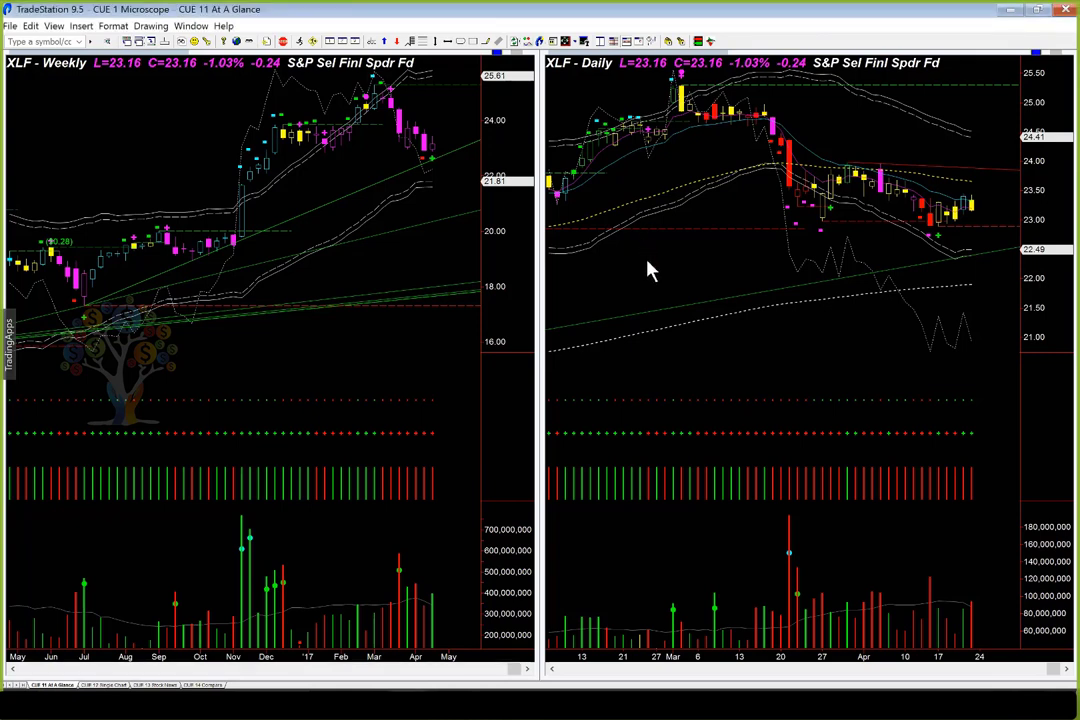
type("spy")
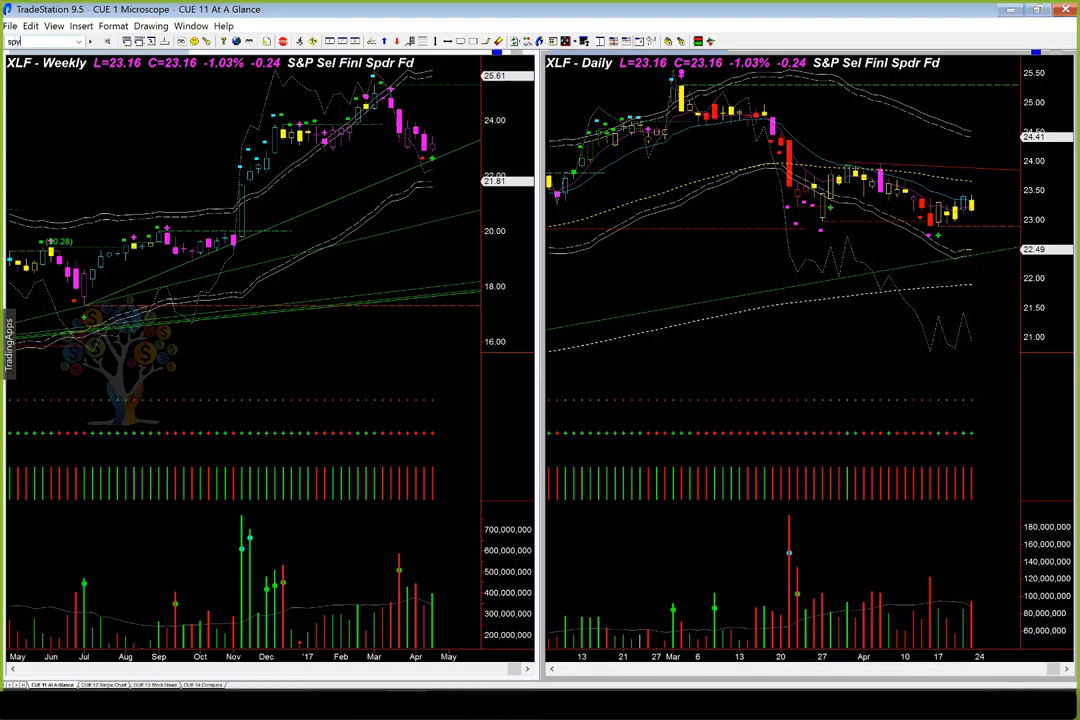
key("Return")
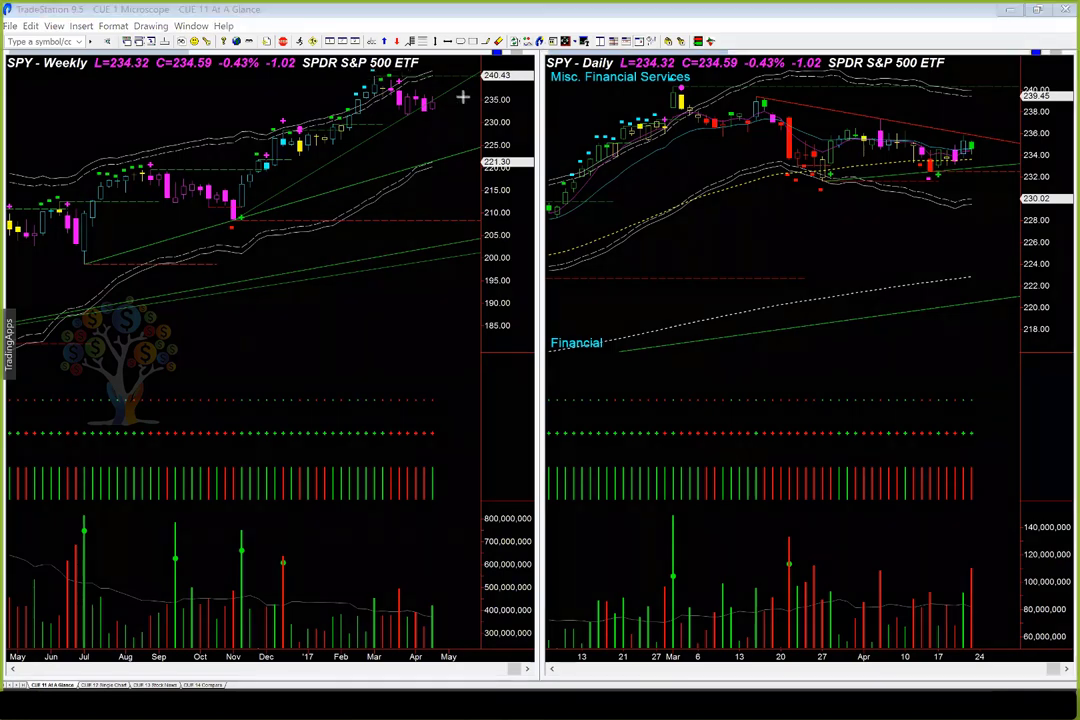
Draw arrows beside the latest SPY weekly candles, at the daily March peak, and horizontally above the daily highs
mouse_move(465, 86)
left_mouse_down()
mouse_move(410, 82)
mouse_move(461, 105)
left_mouse_up()
left_click_drag(618, 90, 680, 84)
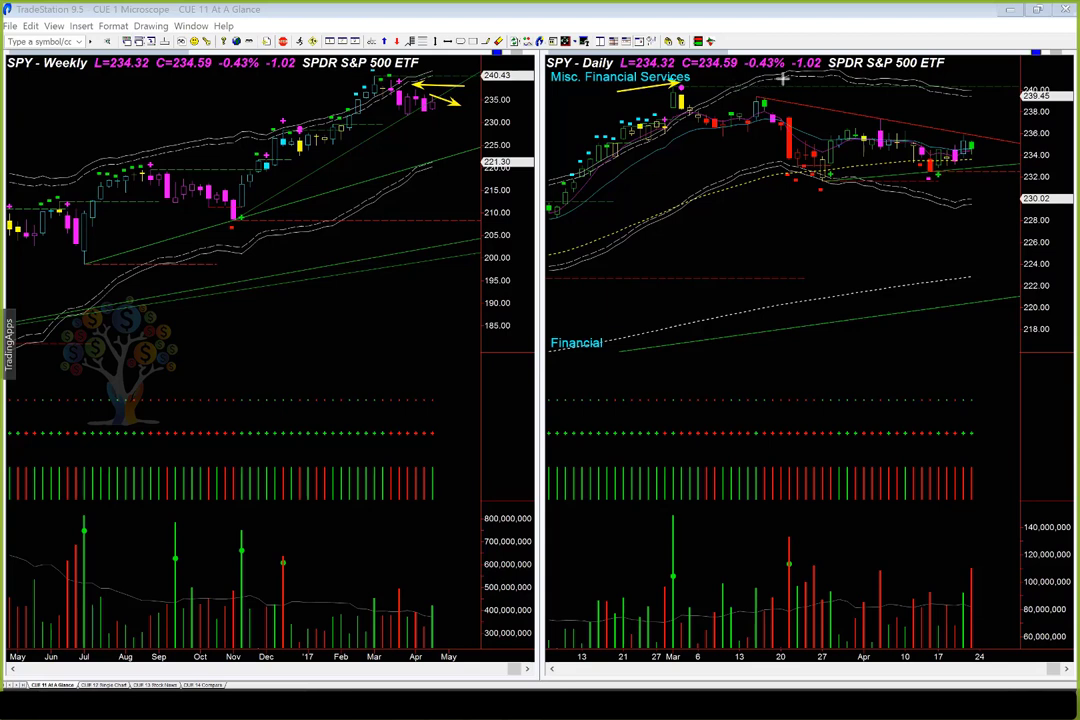
left_click_drag(776, 78, 799, 77)
left_click_drag(870, 80, 930, 78)
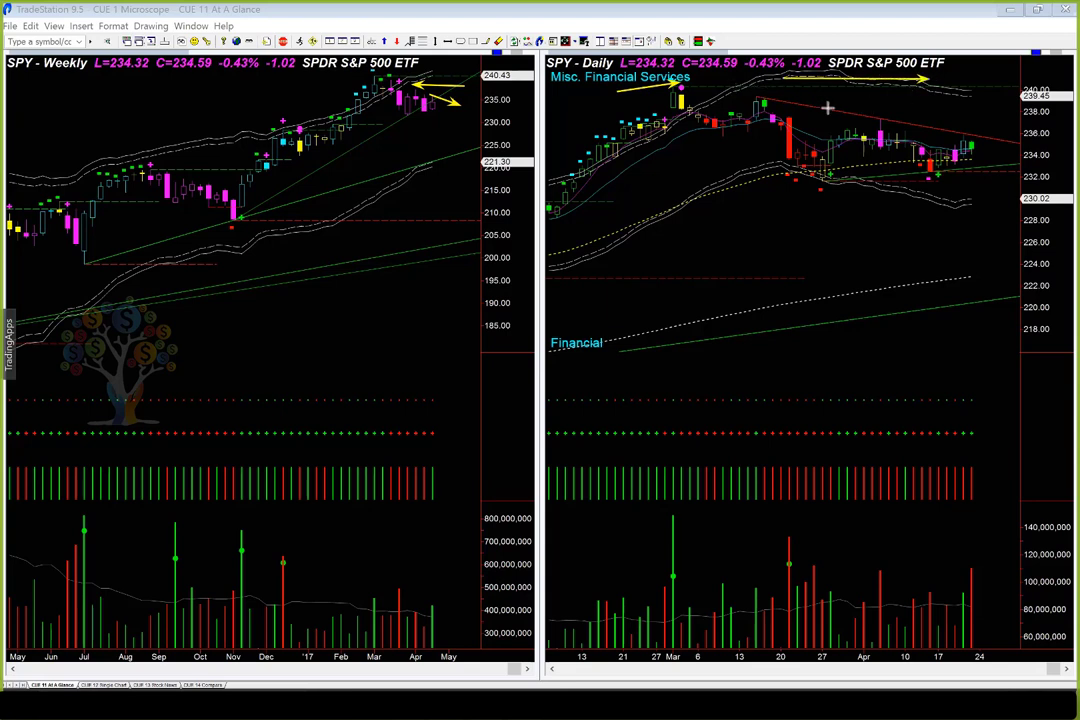
Draw arrows on the SPY daily chart along the falling resistance line and the rising support line
left_click_drag(805, 96, 785, 114)
left_click_drag(910, 102, 893, 120)
left_click_drag(944, 122, 1005, 133)
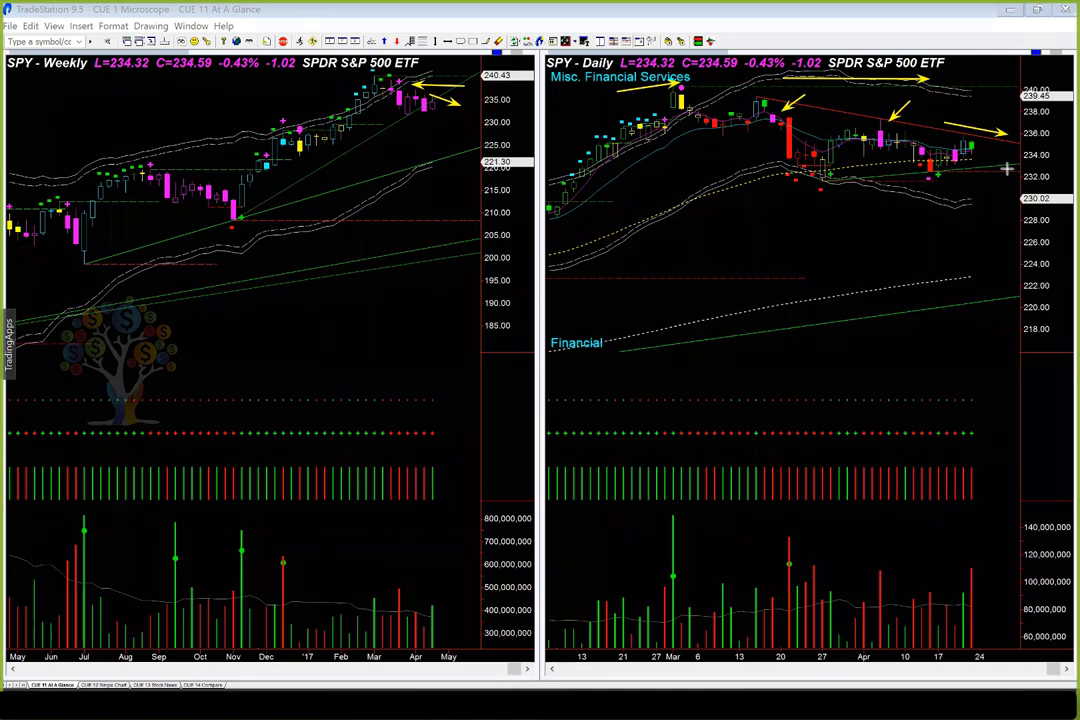
left_click_drag(928, 183, 1005, 170)
left_click_drag(970, 121, 992, 126)
left_click_drag(971, 188, 982, 185)
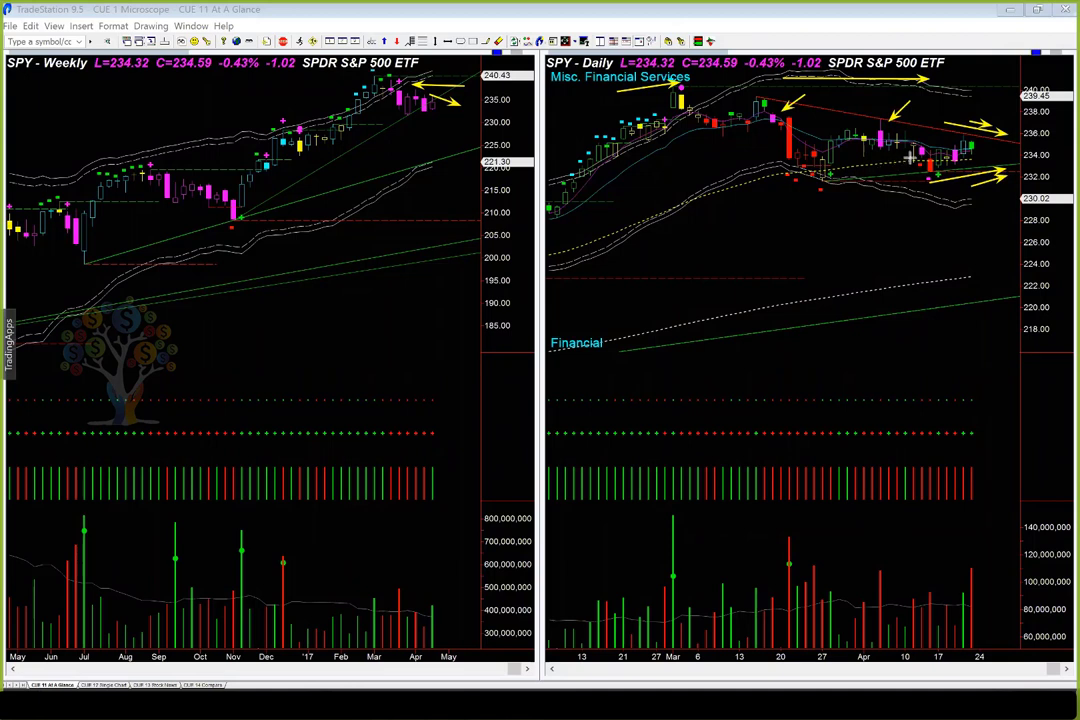
Mark the dotted moving averages on the SPY daily chart with arrows, clear all arrows, and bring up the DIA charts
left_click_drag(891, 160, 987, 157)
left_click(918, 278)
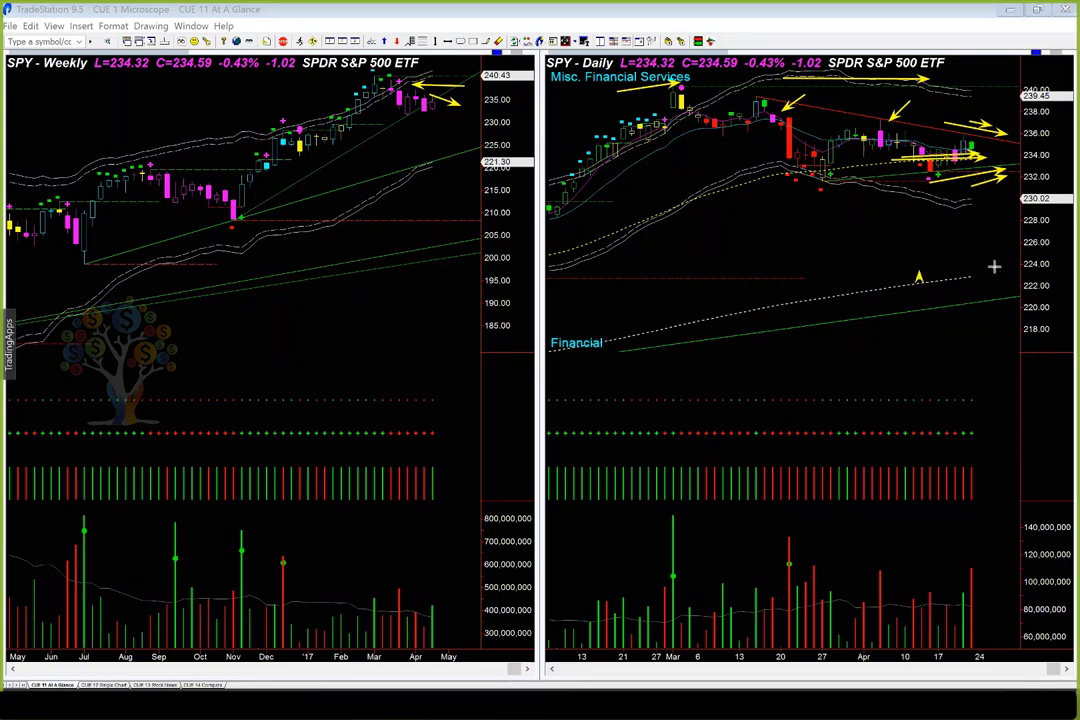
left_click(992, 267)
key("Escape")
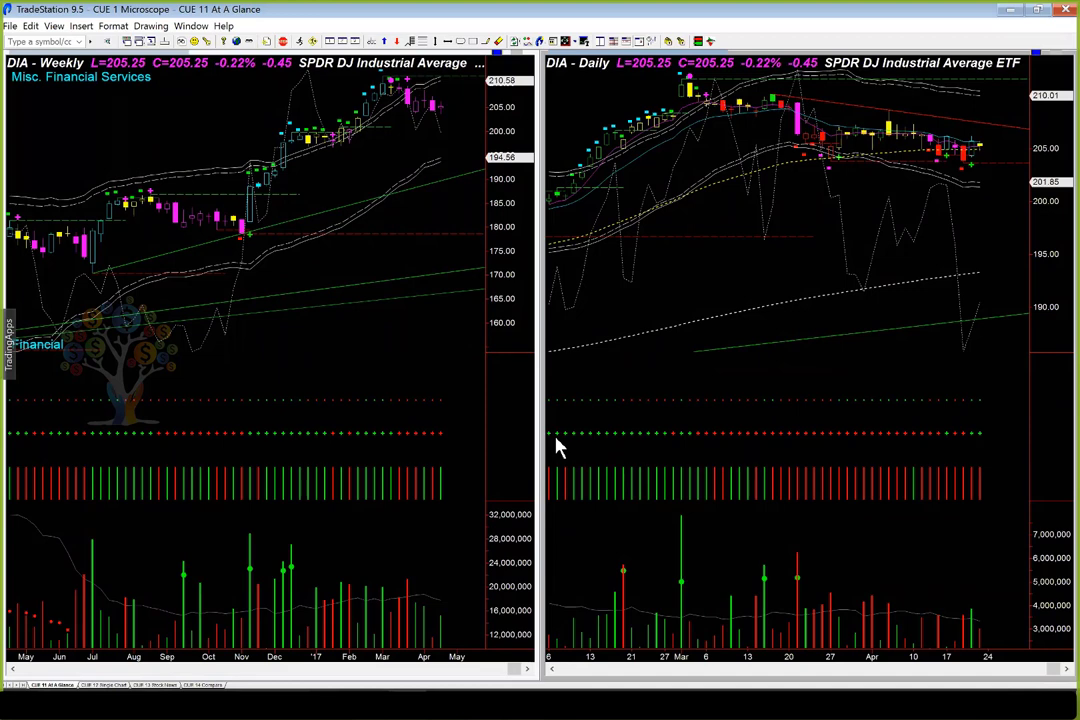
Draw arrows at the DIA daily March peak, falling resistance and latest candles, and down from the weekly highs, and clear them
left_click_drag(762, 85, 988, 108)
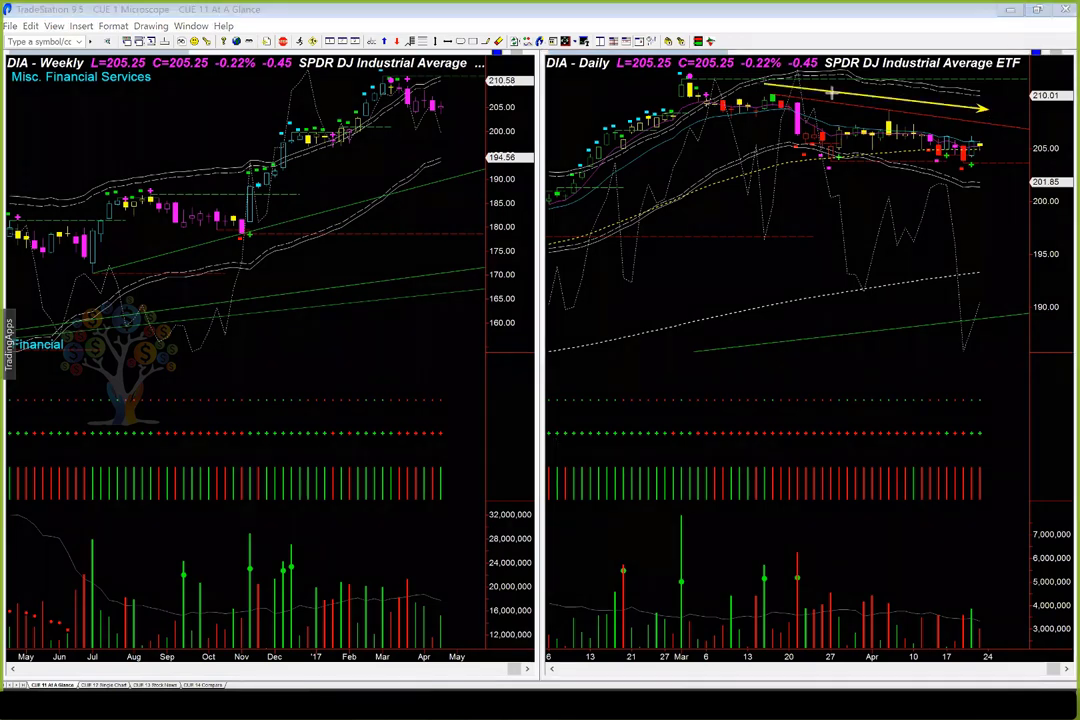
left_click_drag(615, 88, 680, 77)
left_click_drag(768, 73, 988, 75)
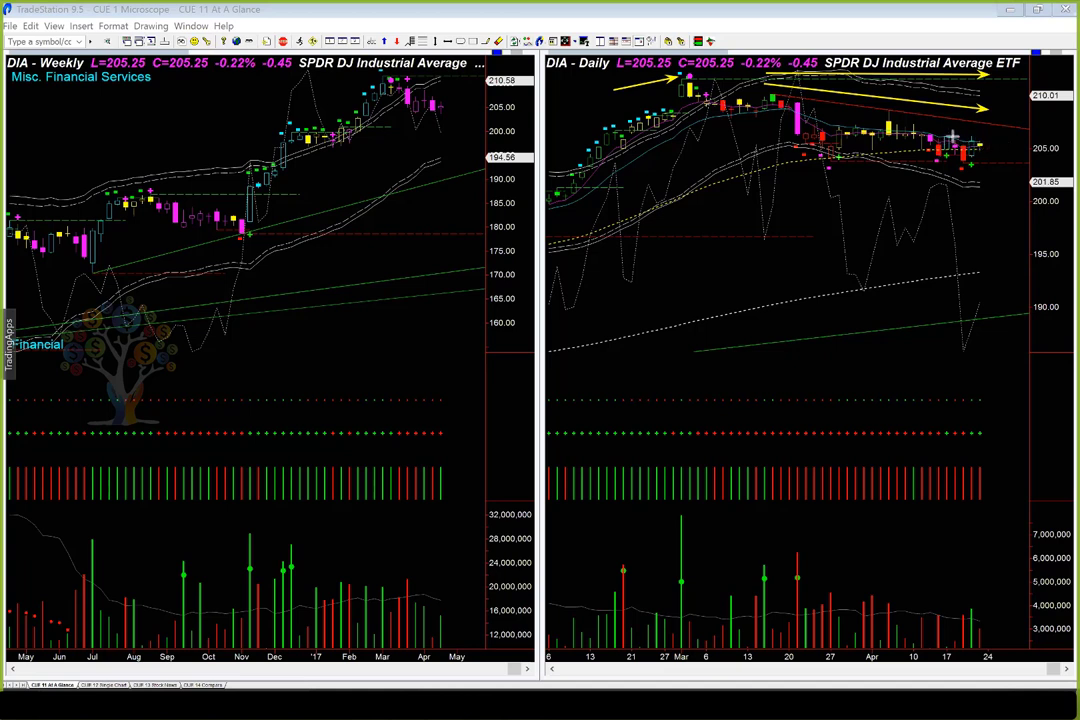
mouse_move(953, 134)
left_mouse_down()
mouse_move(998, 136)
mouse_move(1005, 156)
left_mouse_up()
left_click_drag(425, 85, 474, 108)
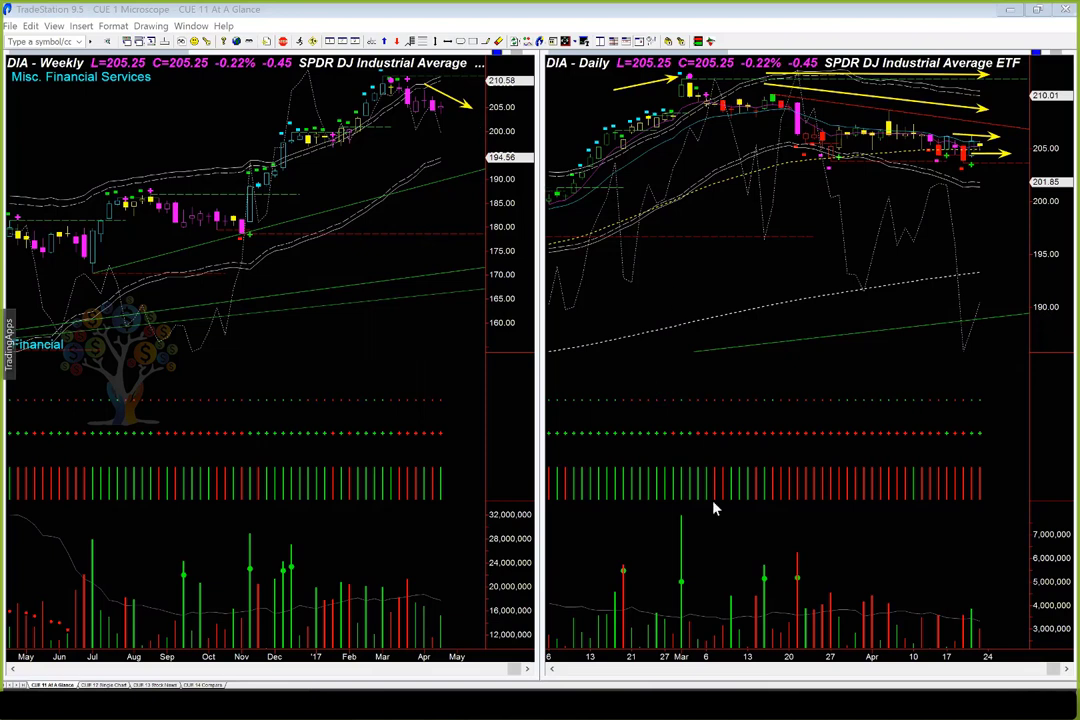
key("Escape")
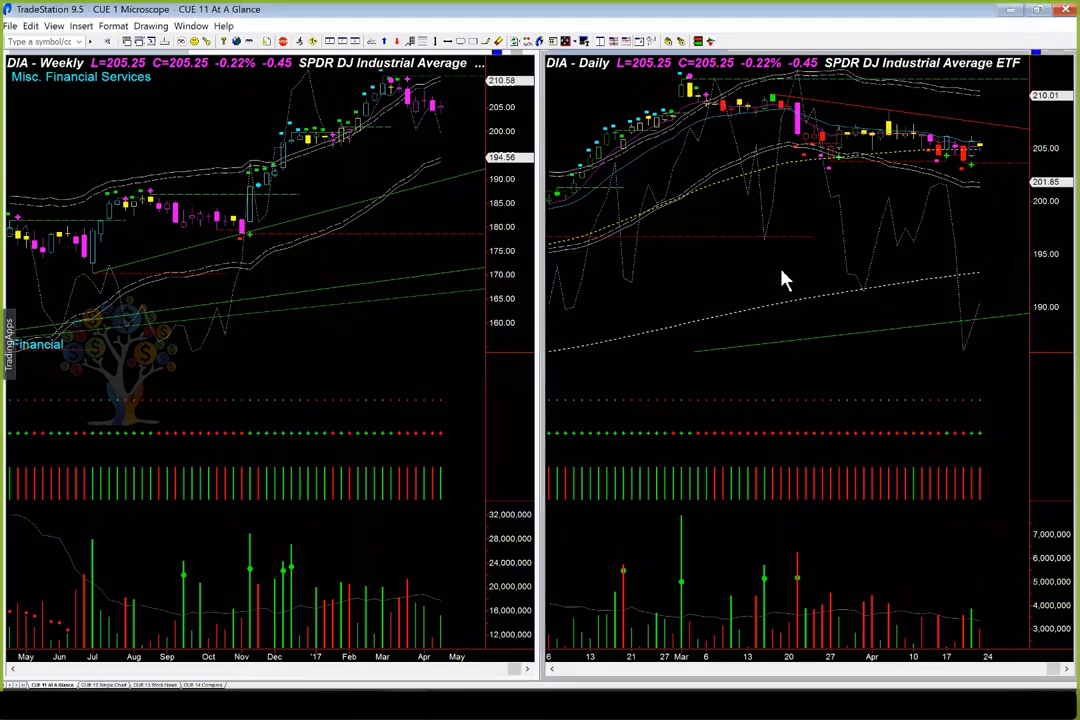
Bring up the QQQ charts, mark the latest weekly candles, the daily April rebound and the overhead resistance with arrows, and clear them
type("qqq")
key("Return")
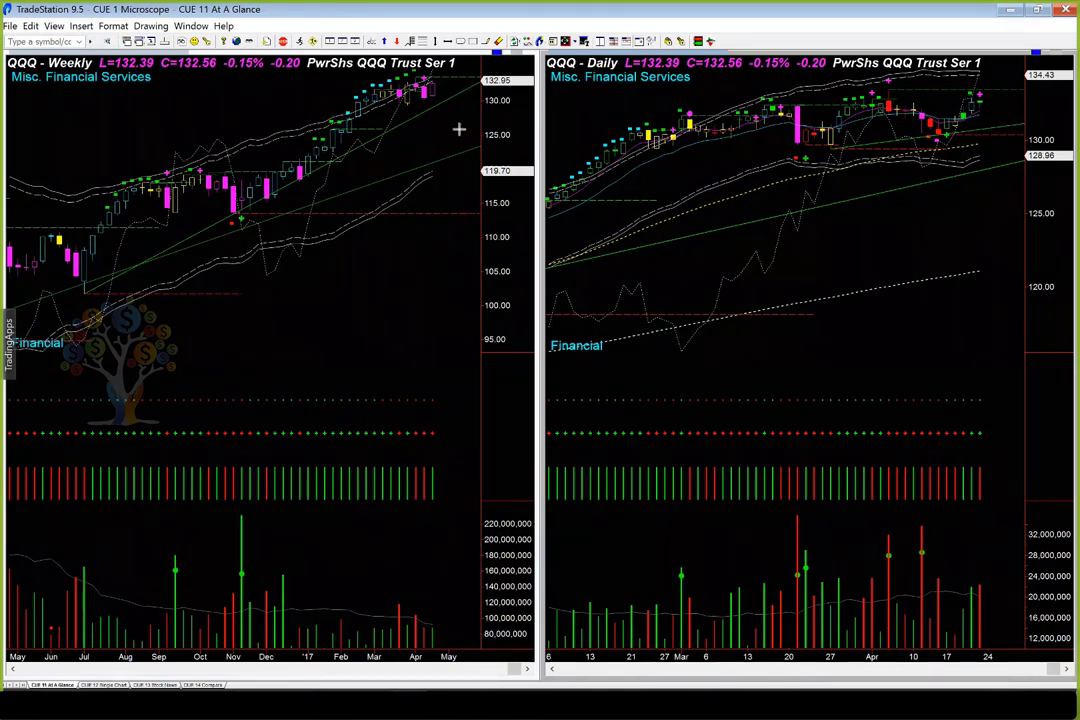
mouse_move(458, 129)
left_mouse_down()
mouse_move(437, 101)
mouse_move(442, 86)
left_mouse_up()
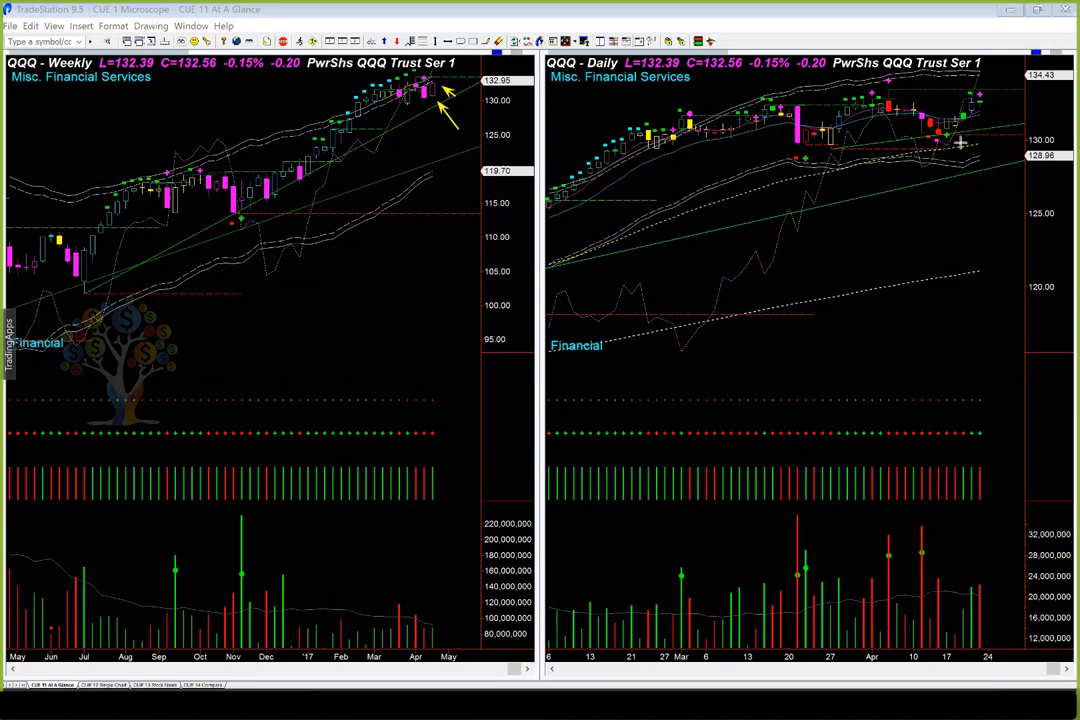
left_click_drag(966, 133, 985, 113)
mouse_move(890, 97)
left_mouse_down()
mouse_move(978, 97)
mouse_move(1009, 85)
left_mouse_up()
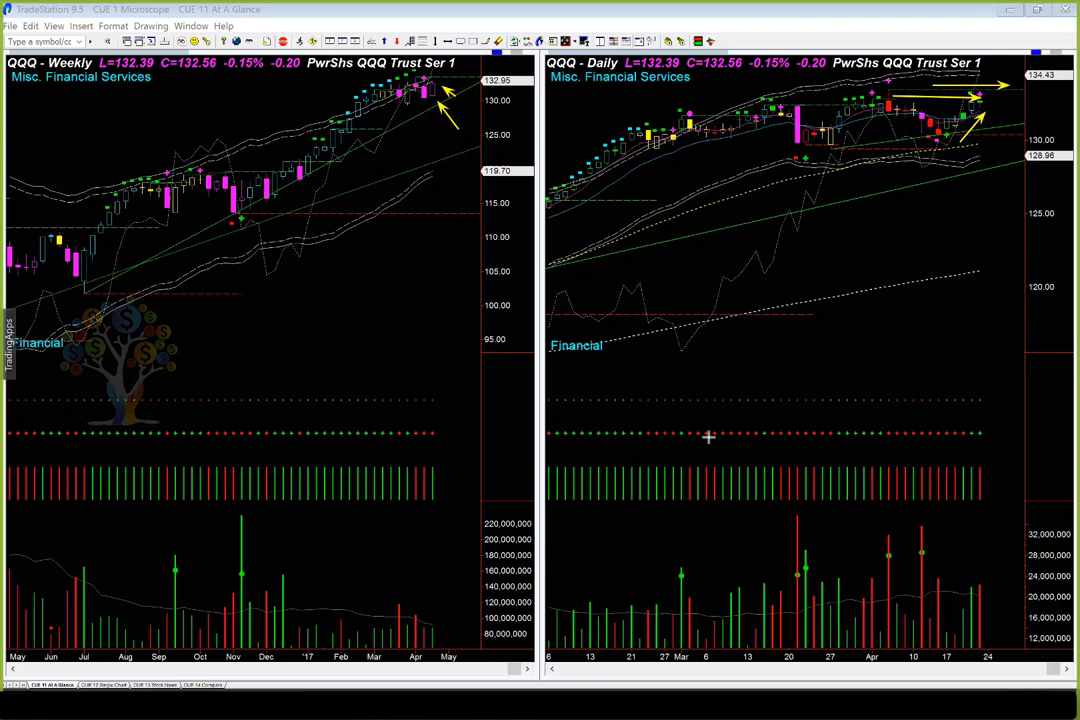
key("e")
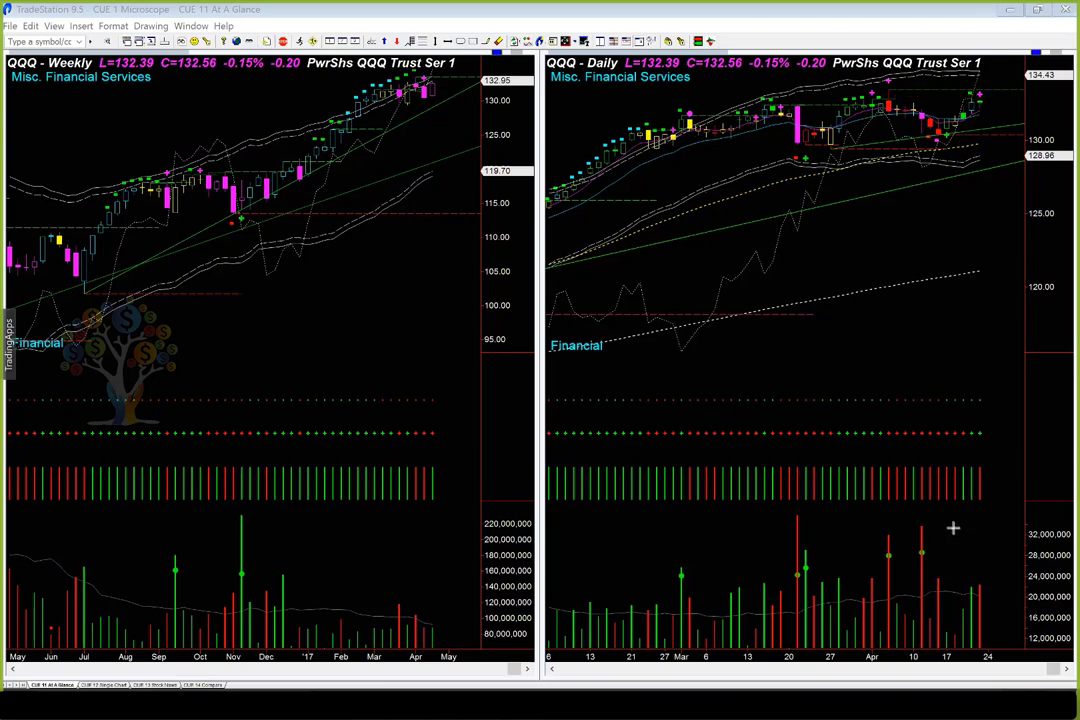
Point arrows at the latest QQQ daily volume bar and the latest daily candle, and clear them
left_click_drag(953, 528, 976, 576)
left_click_drag(993, 67, 980, 87)
left_click_drag(998, 197, 978, 117)
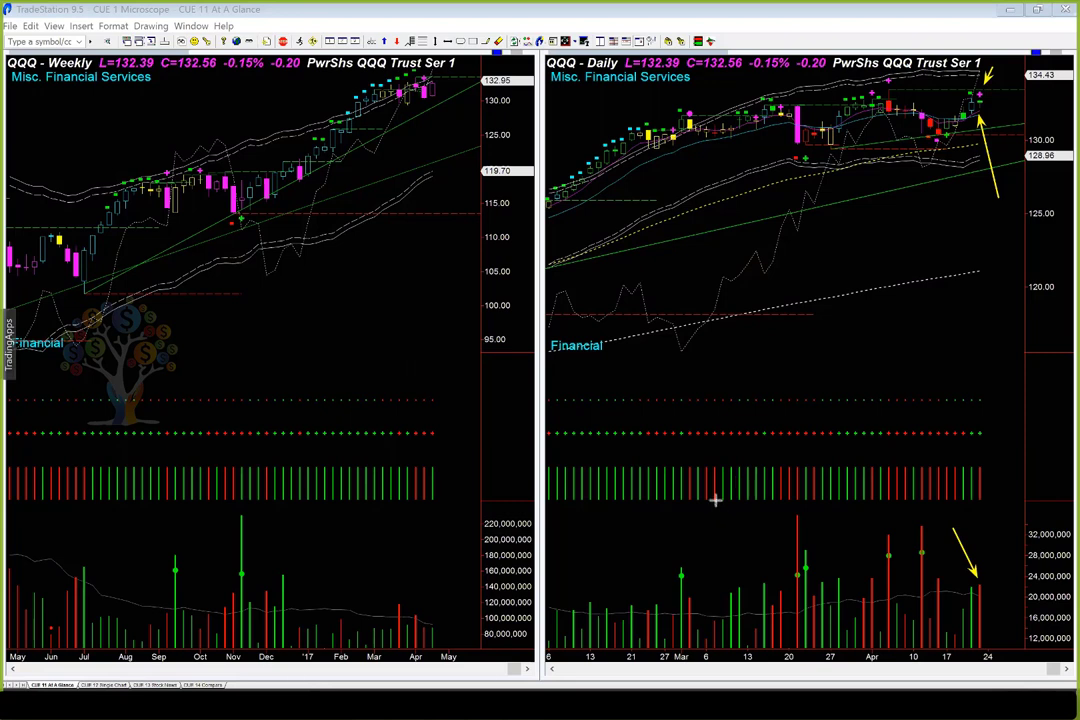
key("Escape")
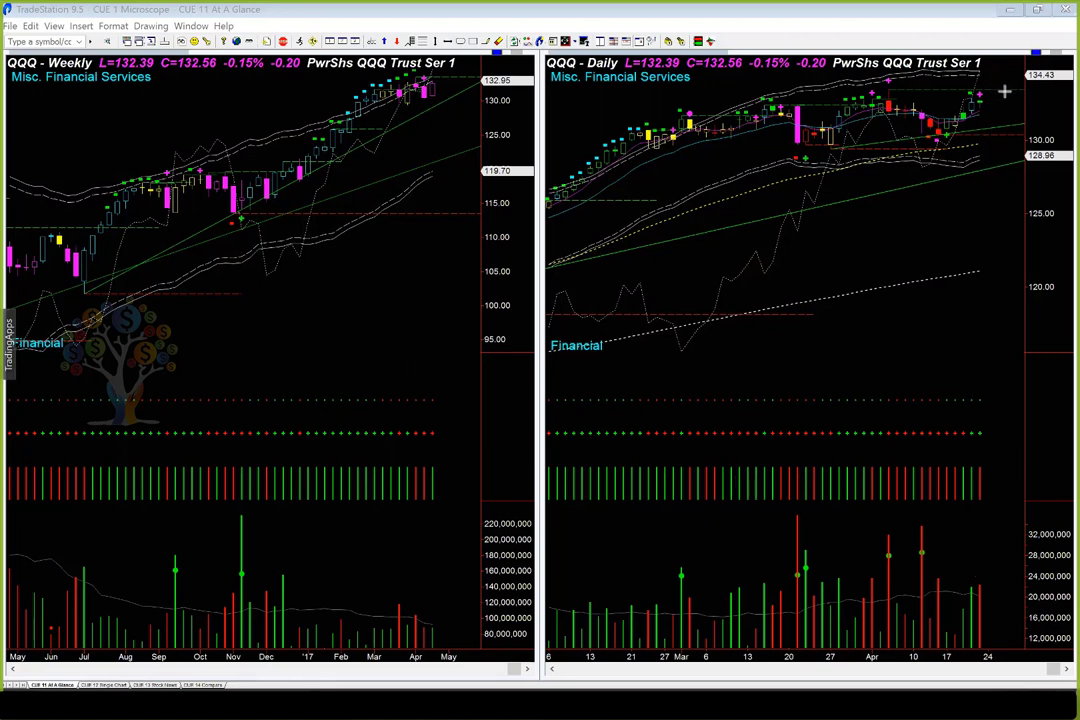
Draw arrows for a possible QQQ rise and pullback and the earlier April drop, clear them, and open Broad Market Internal.jpg in Photos
left_click(959, 99)
left_click(970, 76)
key("Escape")
mouse_move(952, 104)
left_mouse_down()
mouse_move(980, 78)
mouse_move(1004, 97)
left_mouse_up()
mouse_move(838, 79)
left_mouse_down()
mouse_move(884, 81)
mouse_move(947, 143)
left_mouse_up()
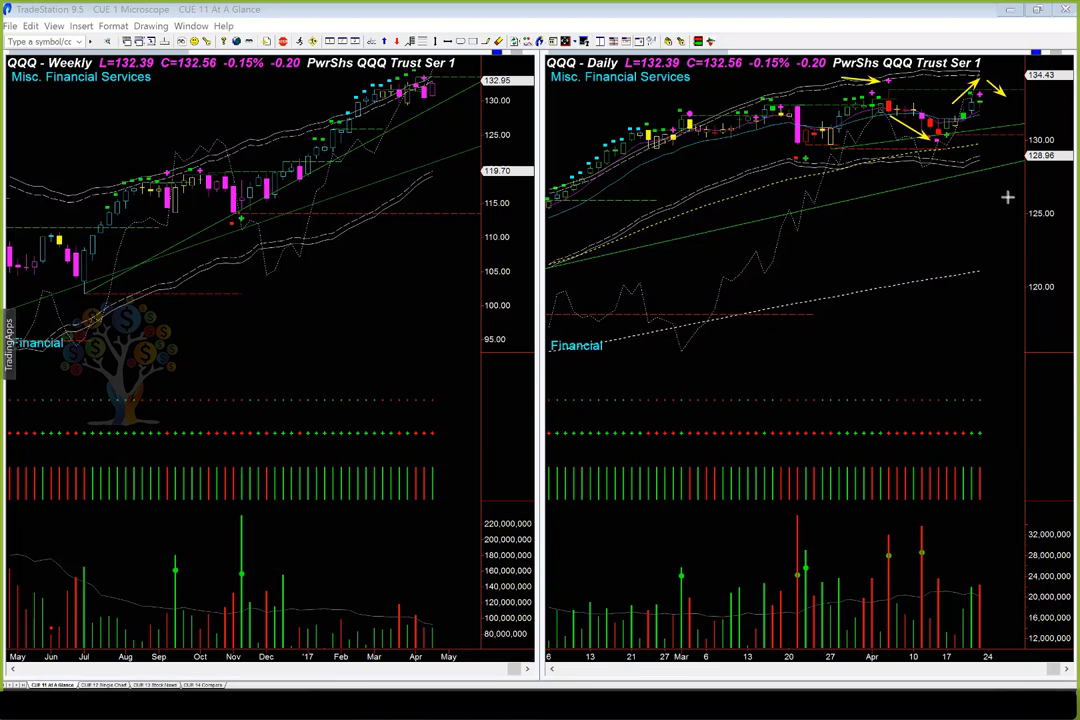
key("Escape")
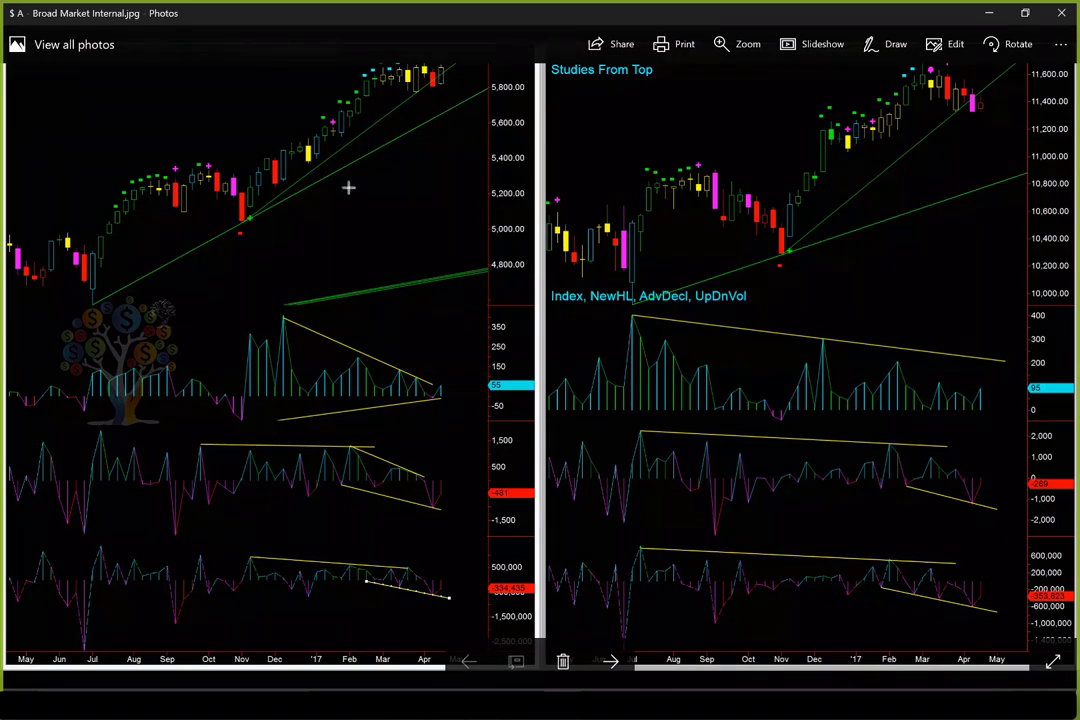
Draw rising arrows beside the Nasdaq Composite and NYSE Composite weekly price charts, including arrows pointing at their titles
left_click_drag(160, 119, 290, 62)
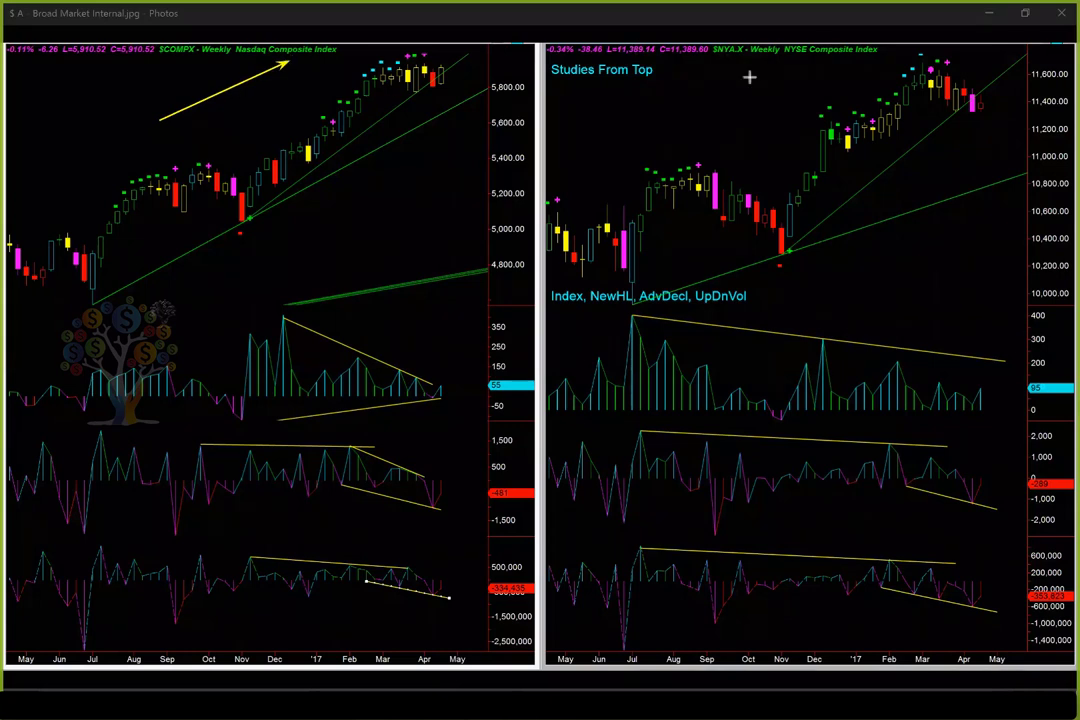
left_click_drag(749, 95, 800, 58)
left_click_drag(716, 69, 762, 57)
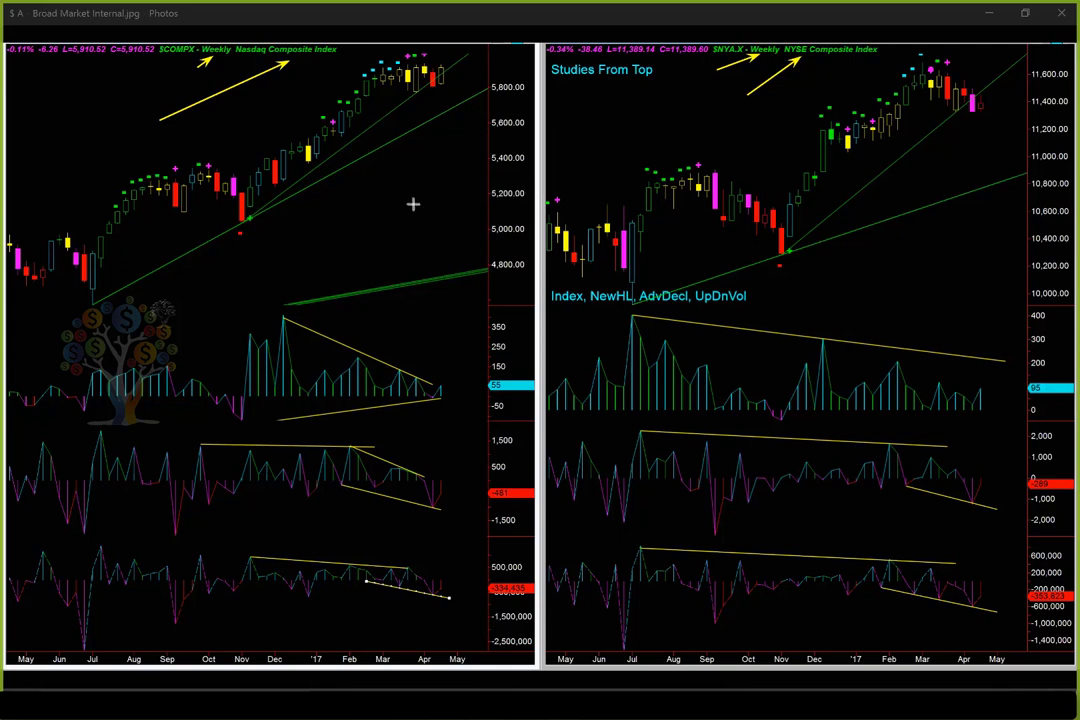
Draw rising arrows beneath both indexes' rallies, a flat arrow along the Nasdaq's recent highs and falling arrows along the NYSE's recent decline
mouse_move(281, 226)
left_mouse_down()
mouse_move(417, 133)
mouse_move(460, 87)
left_mouse_up()
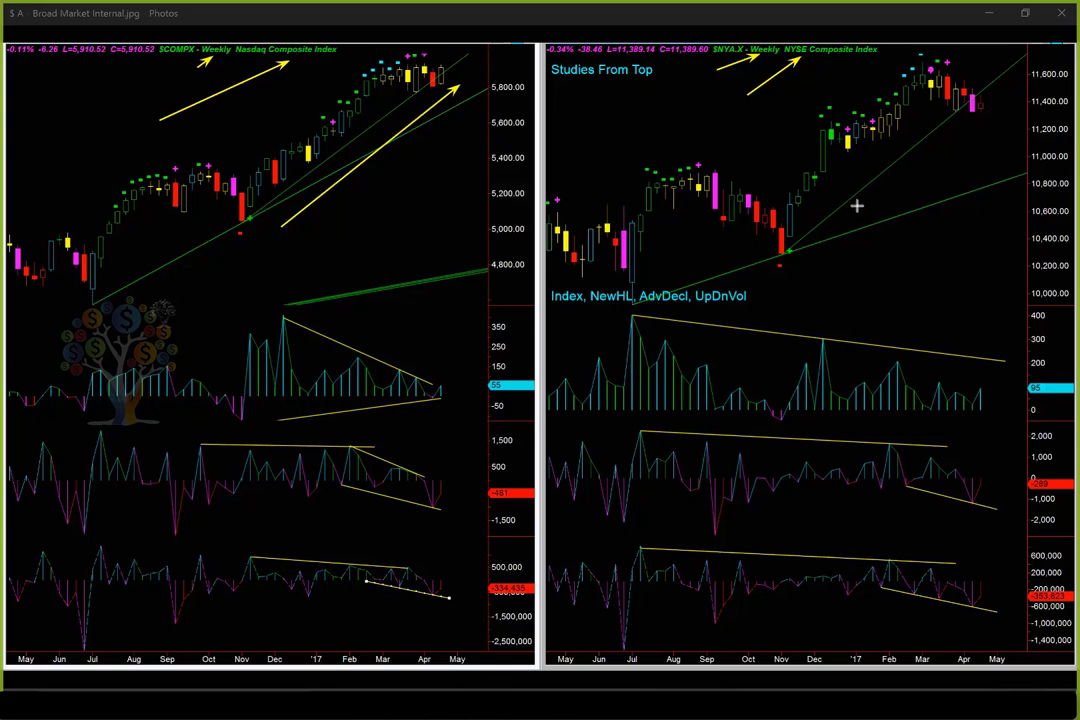
left_click_drag(856, 205, 993, 108)
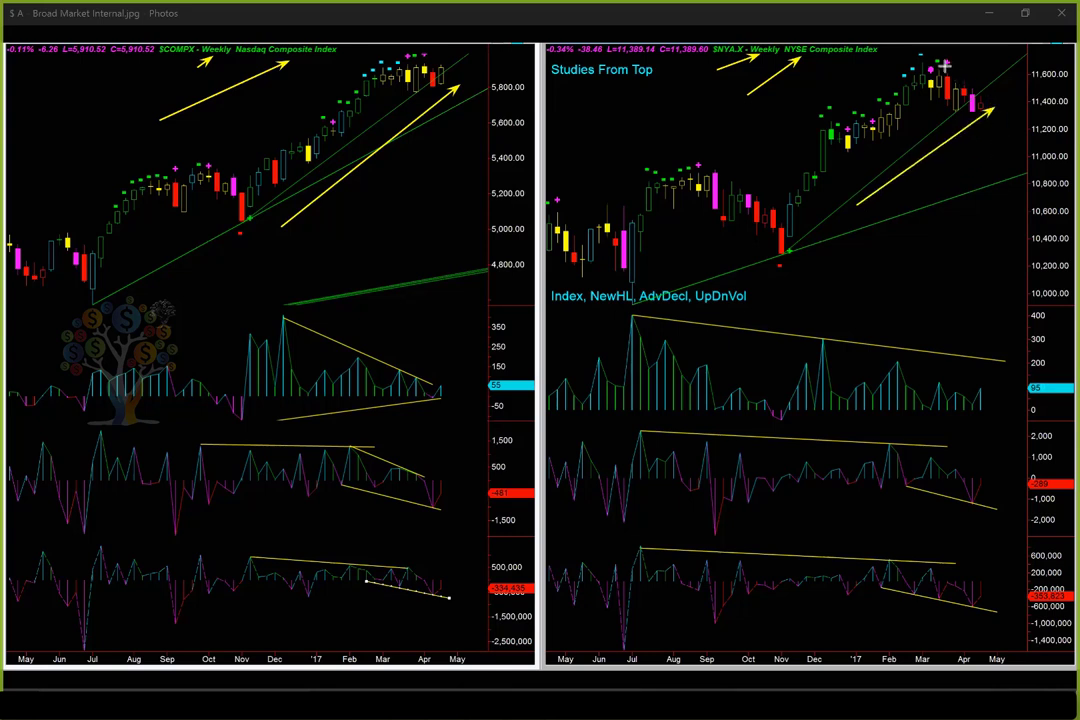
left_click_drag(944, 66, 1001, 101)
left_click_drag(384, 57, 465, 56)
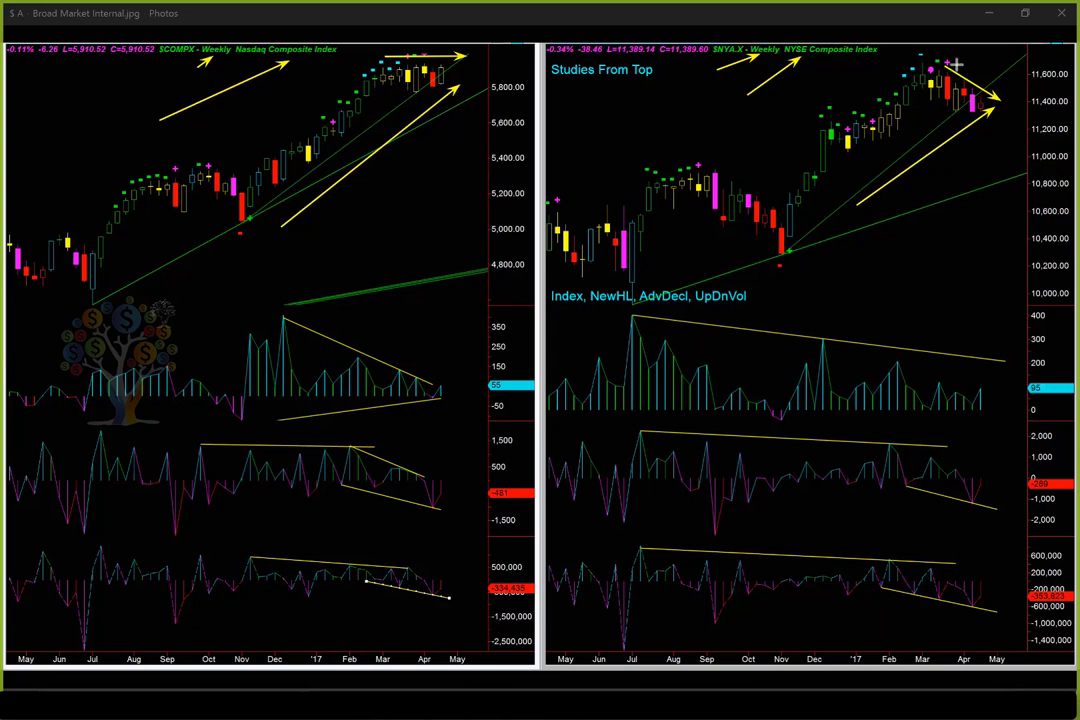
left_click_drag(958, 63, 1000, 88)
Draw a falling arrow above the Nasdaq NewHL study, point arrows at the NewHL, AdvDecl and UpDnVol labels, and clear all arrows
left_click_drag(333, 315, 492, 388)
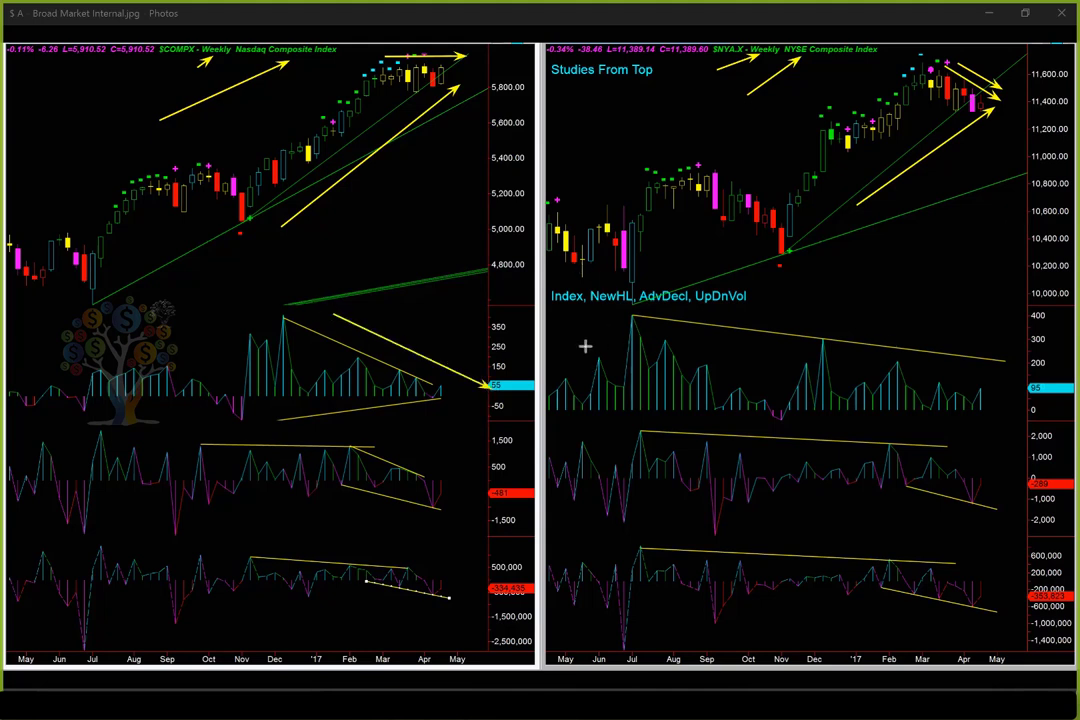
left_click_drag(585, 346, 615, 311)
left_click_drag(699, 251, 668, 294)
left_click_drag(760, 245, 736, 287)
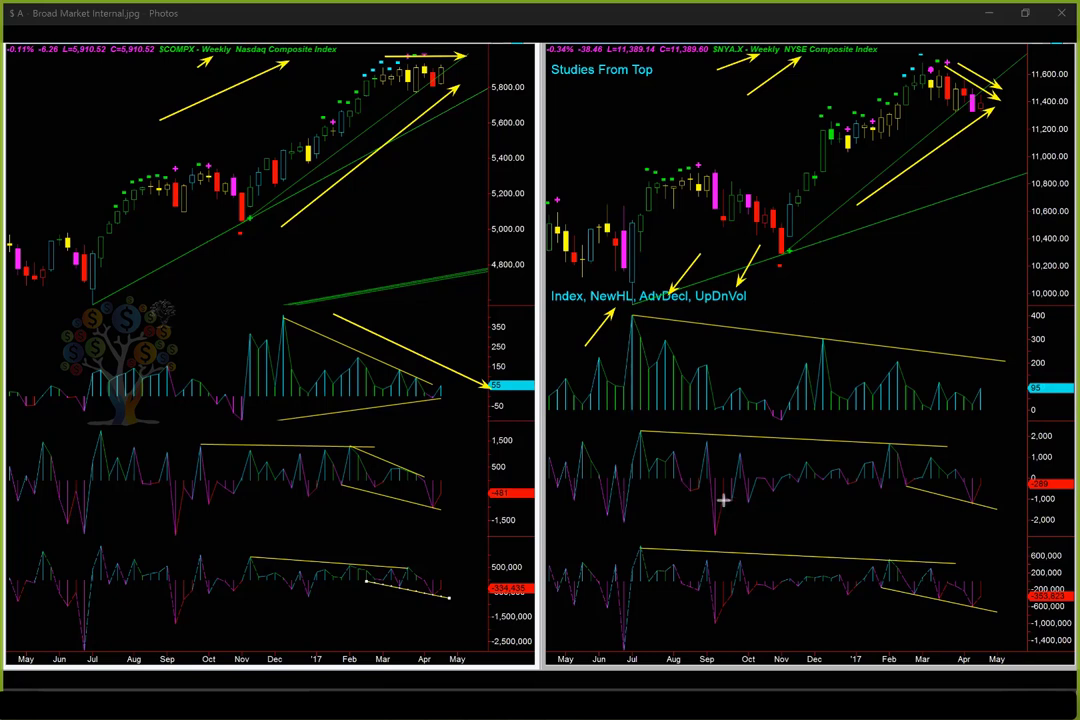
key("e")
Draw rising arrows below and above the price action on both the Nasdaq Composite and NYSE Composite weekly charts
mouse_move(263, 237)
left_mouse_down()
mouse_move(410, 159)
mouse_move(479, 63)
left_mouse_up()
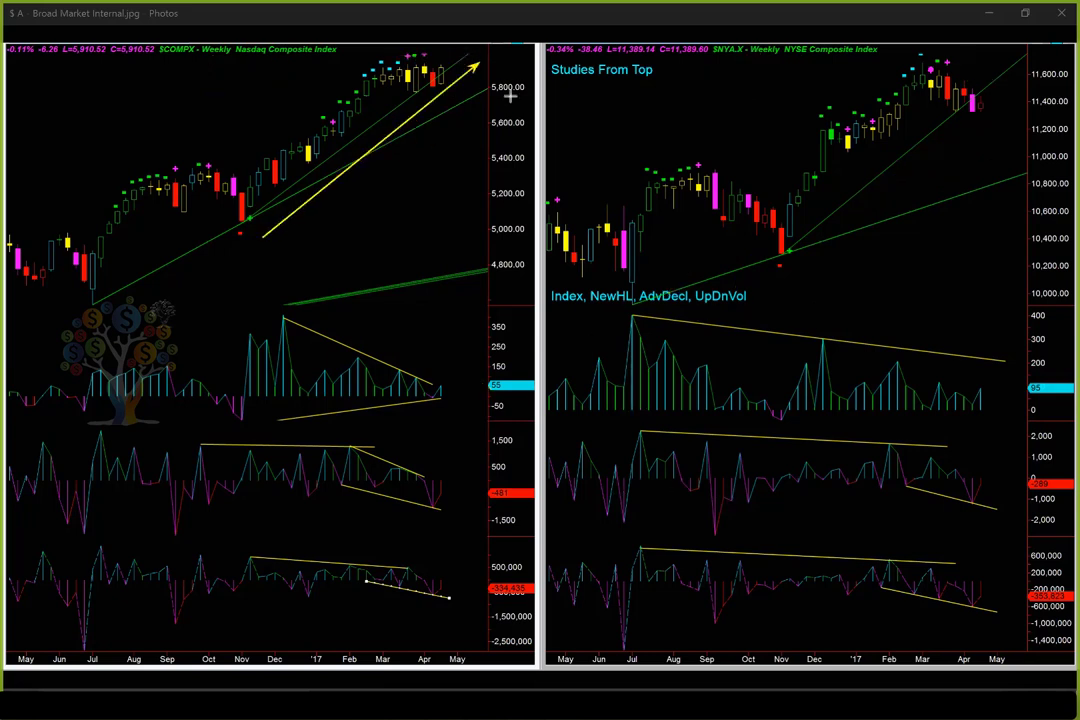
mouse_move(843, 222)
left_mouse_down()
mouse_move(894, 159)
mouse_move(962, 153)
left_mouse_up()
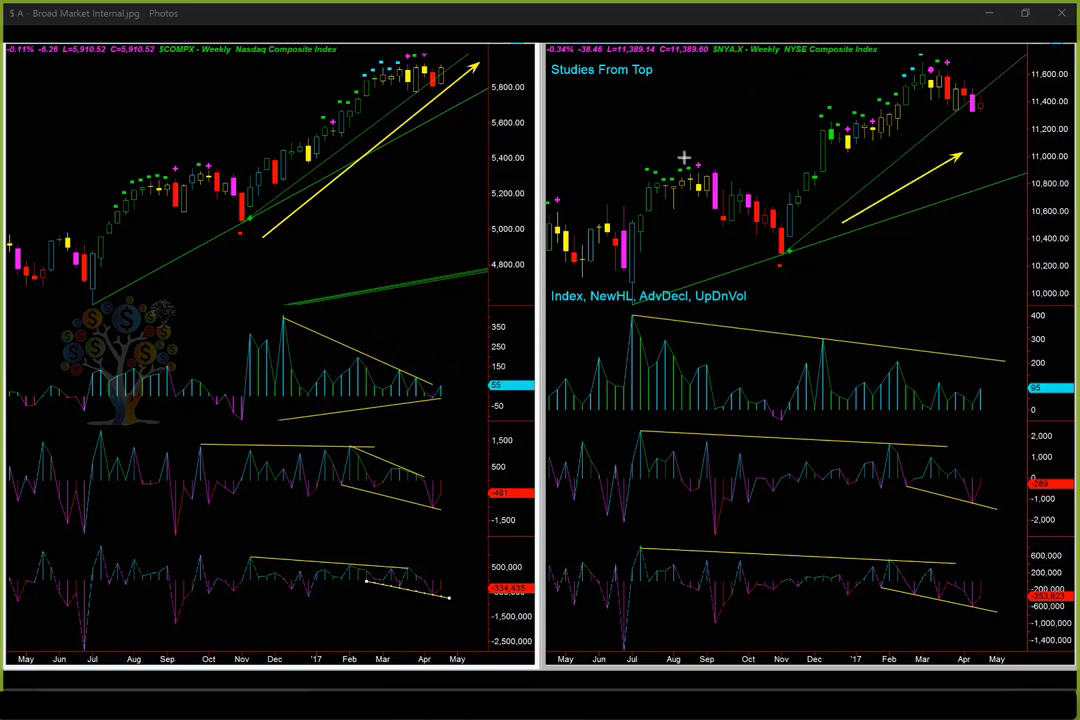
left_click_drag(685, 157, 718, 145)
left_click_drag(840, 102, 890, 75)
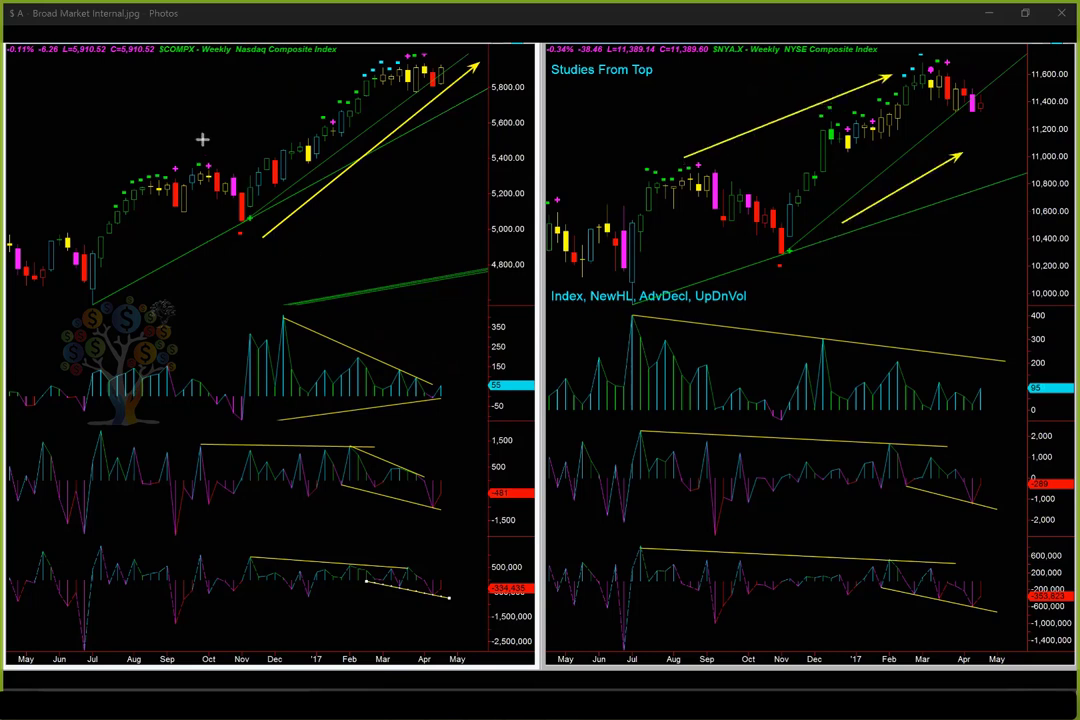
left_click_drag(185, 142, 344, 87)
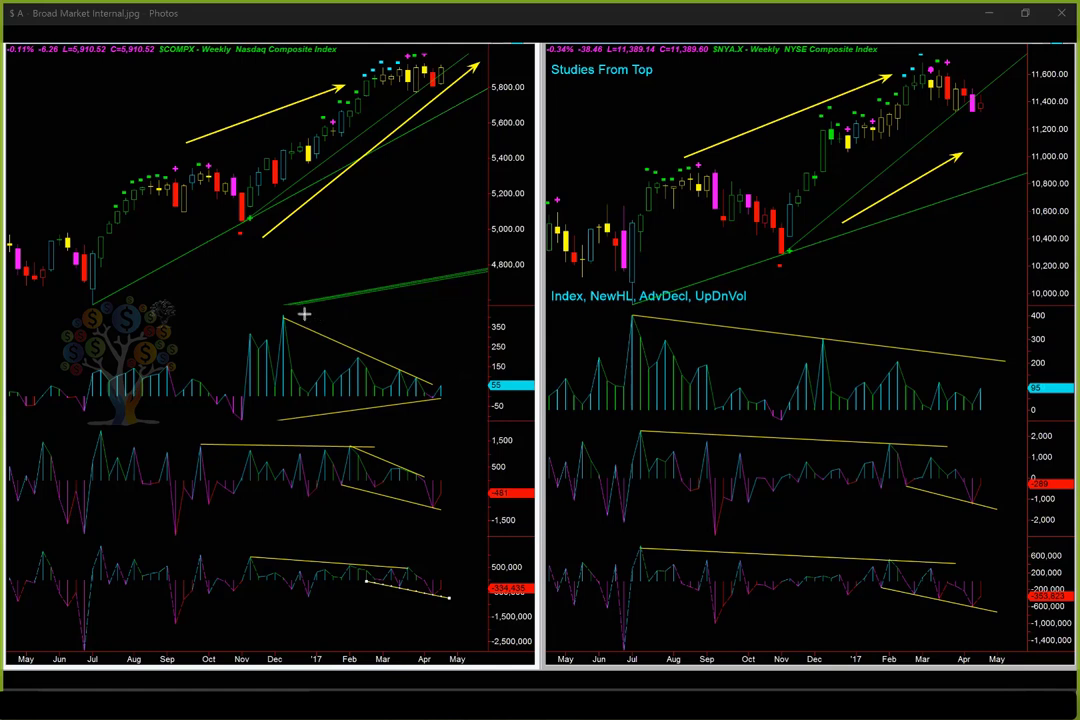
Draw arrows along the upper trendlines of the NewHL, AdvDecl and UpDnVol studies for both the Nasdaq and the NYSE
left_click_drag(305, 315, 432, 362)
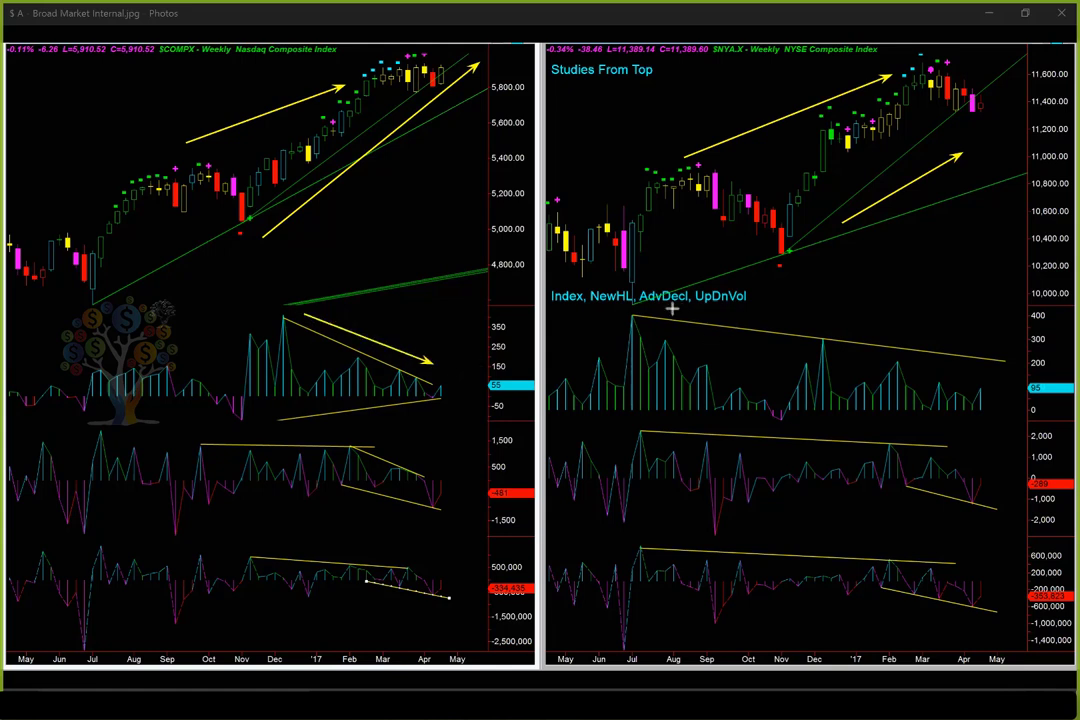
left_click_drag(668, 308, 680, 308)
left_click_drag(1015, 338, 1020, 338)
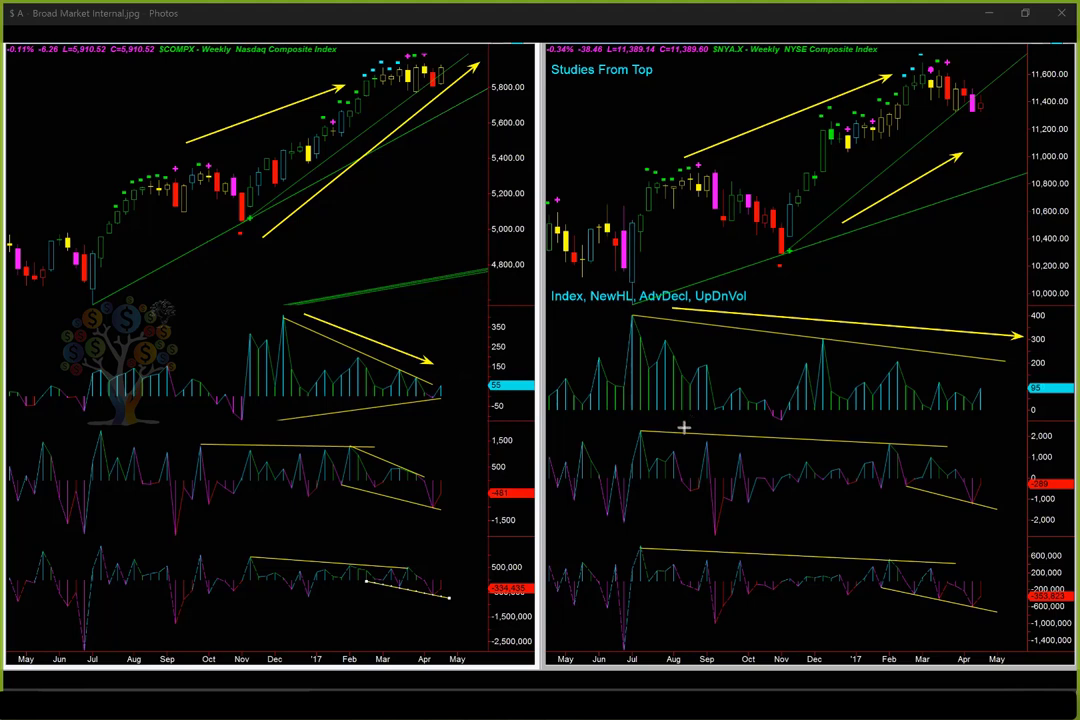
left_click_drag(684, 428, 999, 431)
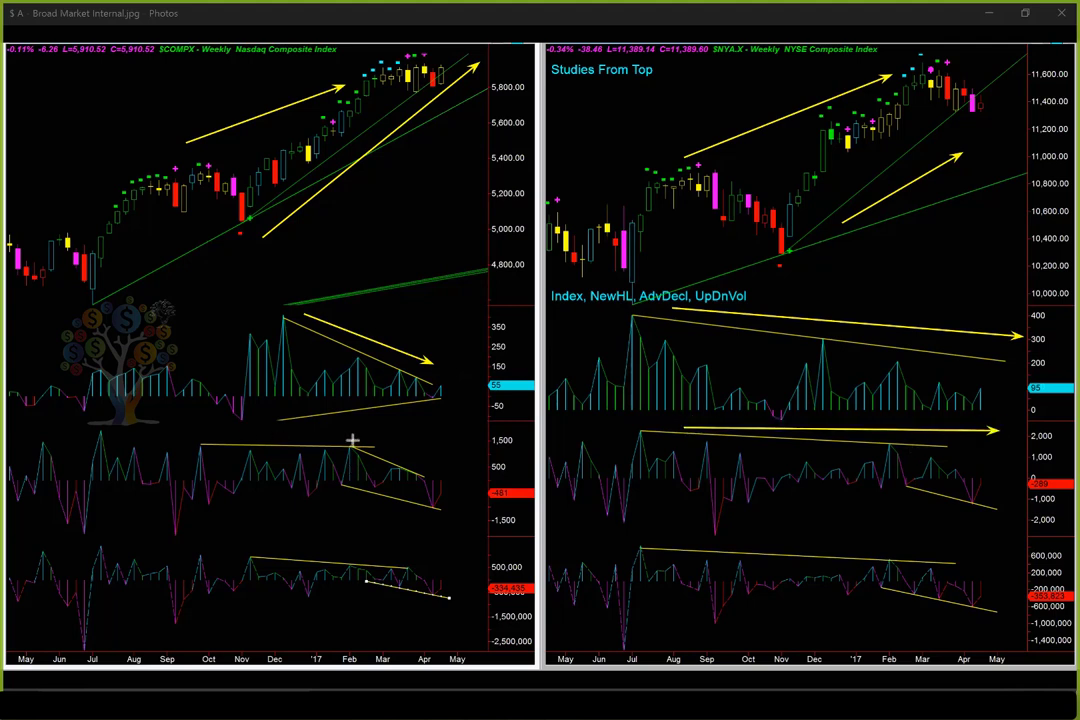
left_click_drag(354, 440, 500, 492)
left_click_drag(287, 556, 467, 567)
left_click_drag(812, 551, 1008, 553)
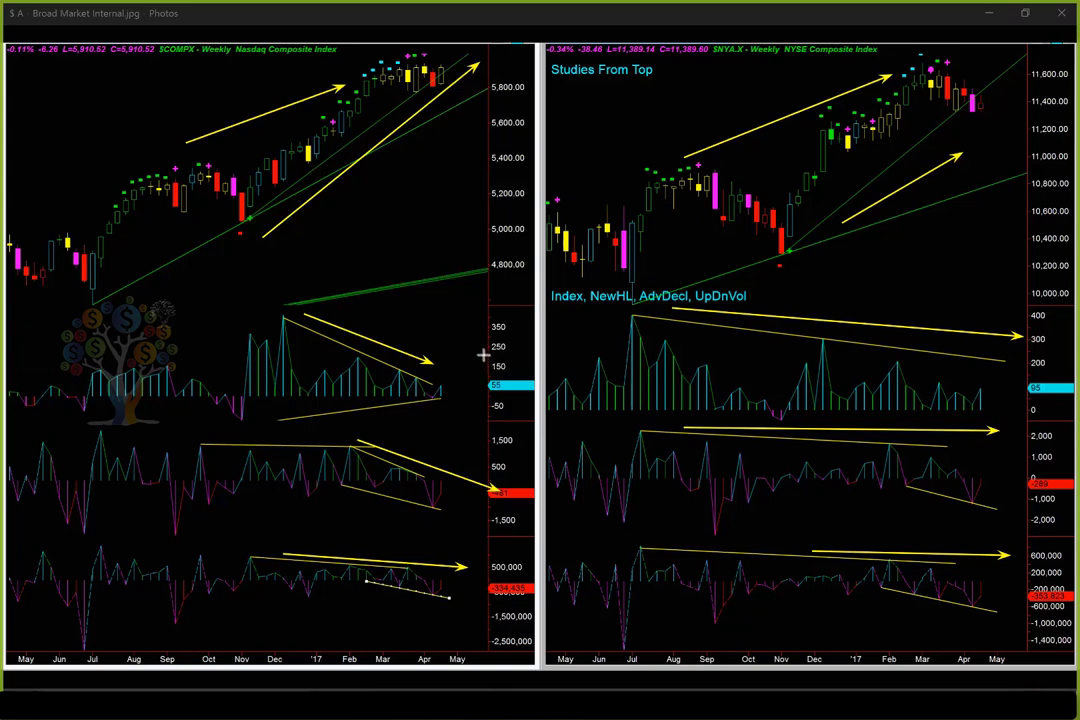
Point arrows at the current NewHL value labels of both indexes and draw short rising arrows beside their latest NewHL bars
left_click_drag(484, 354, 513, 376)
left_click_drag(1042, 366, 1067, 389)
left_click_drag(973, 402, 986, 377)
left_click_drag(429, 397, 441, 377)
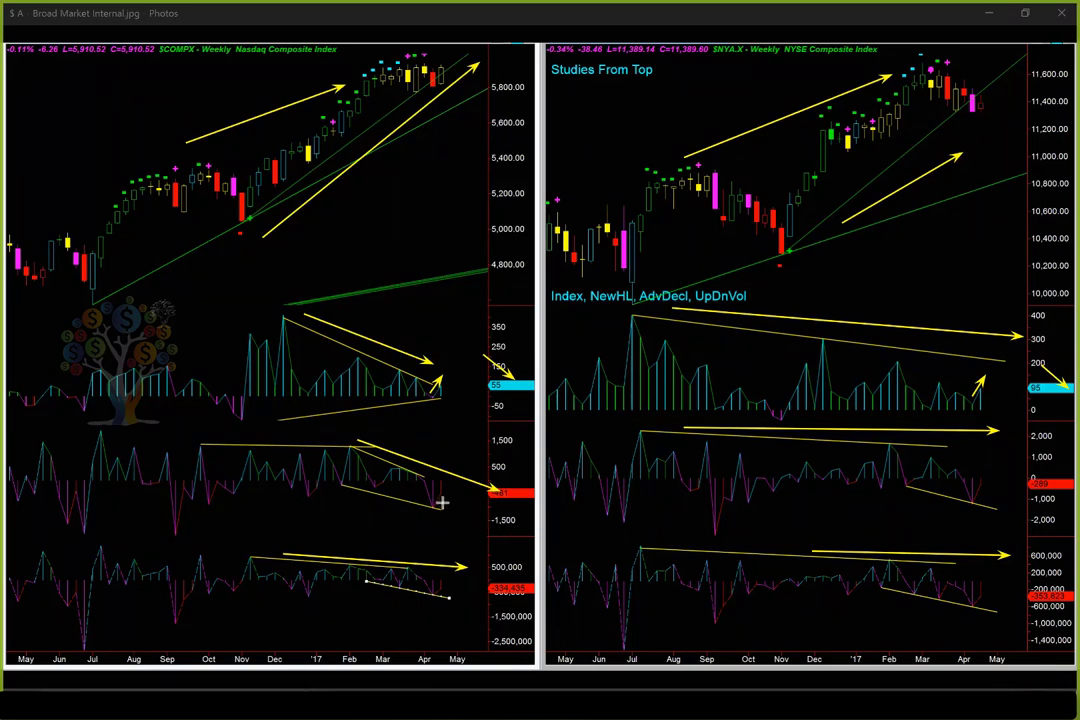
Mark the latest Nasdaq AdvDecl and UpDnVol upticks with short rising arrows and point arrows at both indexes' current AdvDecl and UpDnVol values
left_click_drag(437, 505, 452, 491)
left_click_drag(449, 594, 464, 582)
left_click_drag(1036, 444, 1041, 477)
left_click_drag(1042, 570, 1048, 595)
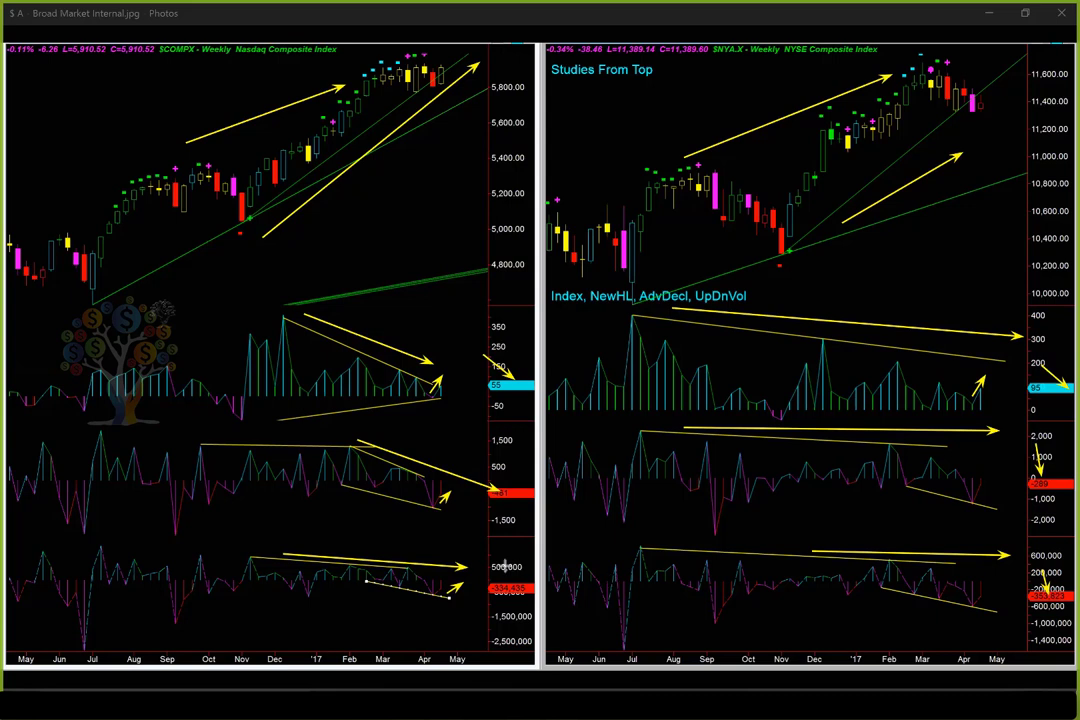
left_click_drag(505, 566, 517, 588)
left_click_drag(507, 470, 522, 498)
Add a falling arrow above the NYSE NewHL study and rising arrows beneath both price rallies, and clear all arrows
left_click_drag(781, 297, 966, 316)
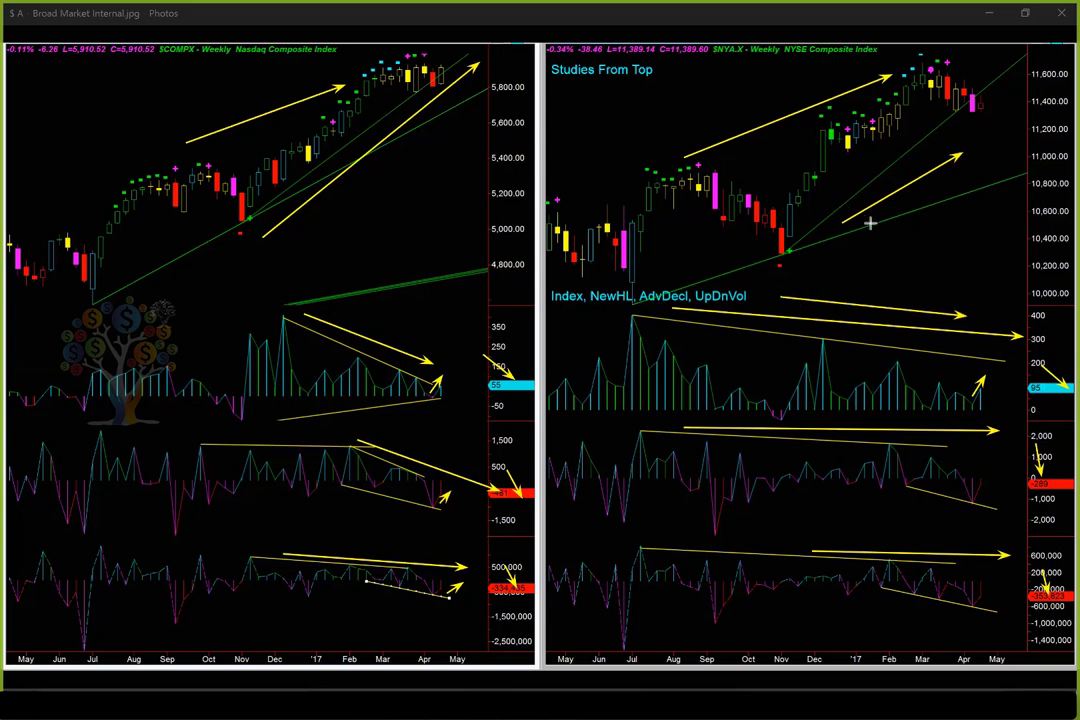
left_click_drag(870, 223, 947, 170)
mouse_move(318, 235)
left_mouse_down()
mouse_move(424, 125)
mouse_move(437, 126)
left_mouse_up()
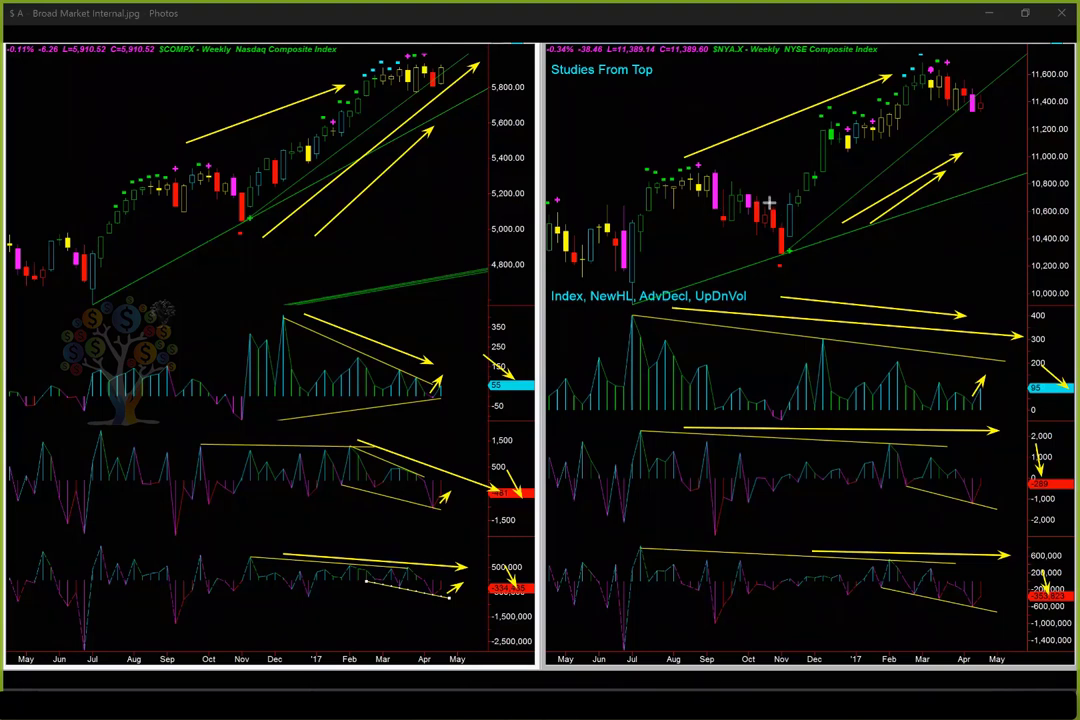
key("e")
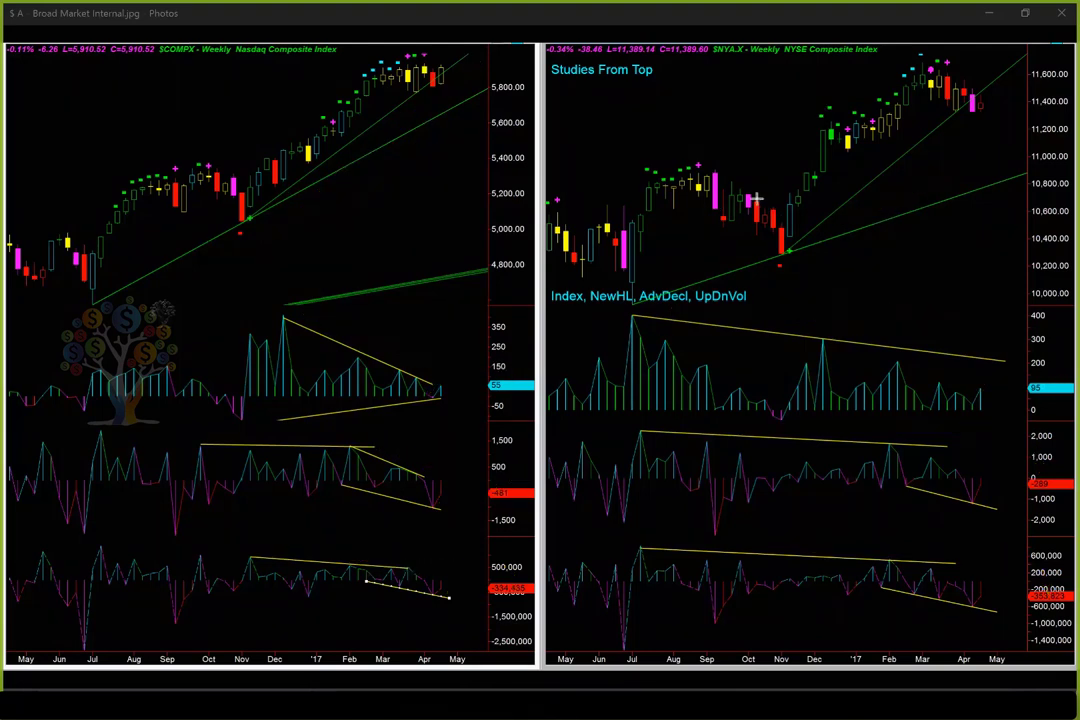
Leave drawing mode and bring up the next image, Sector Perfromance.jpg
key("Escape")
mouse_move(606, 668)
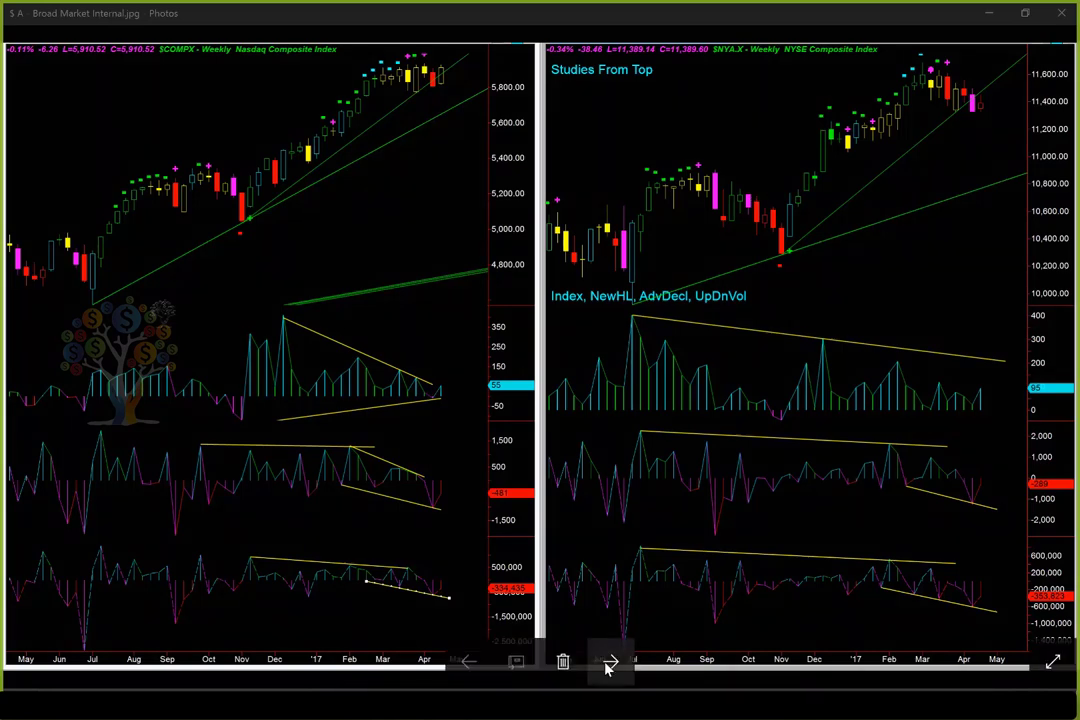
left_click(610, 662)
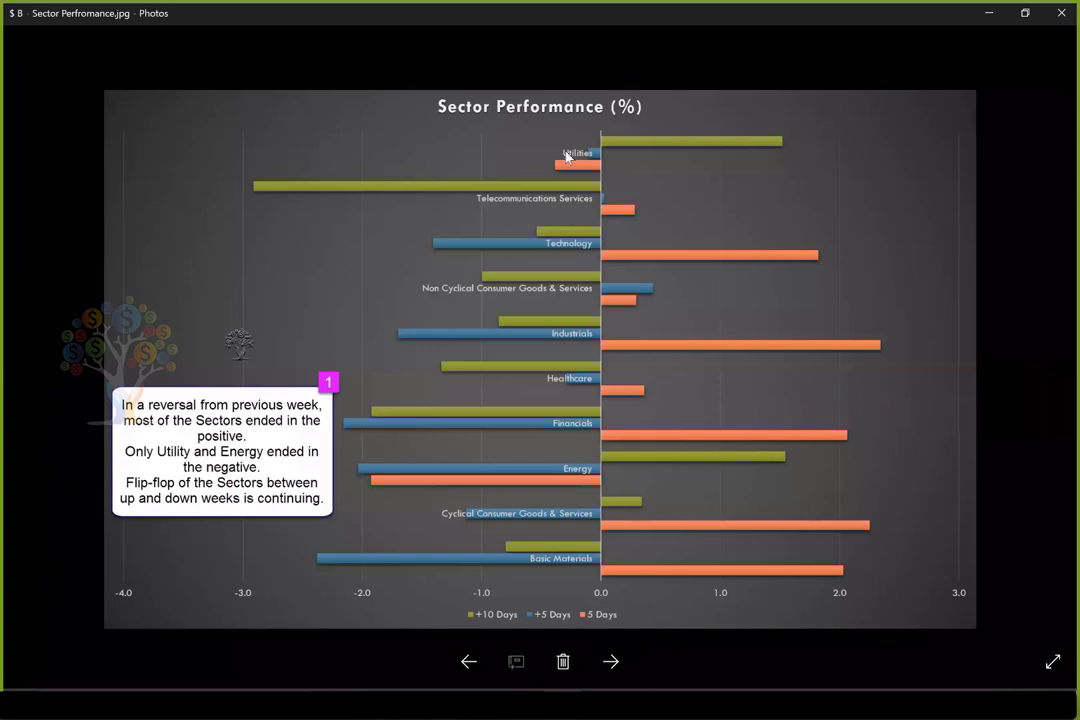